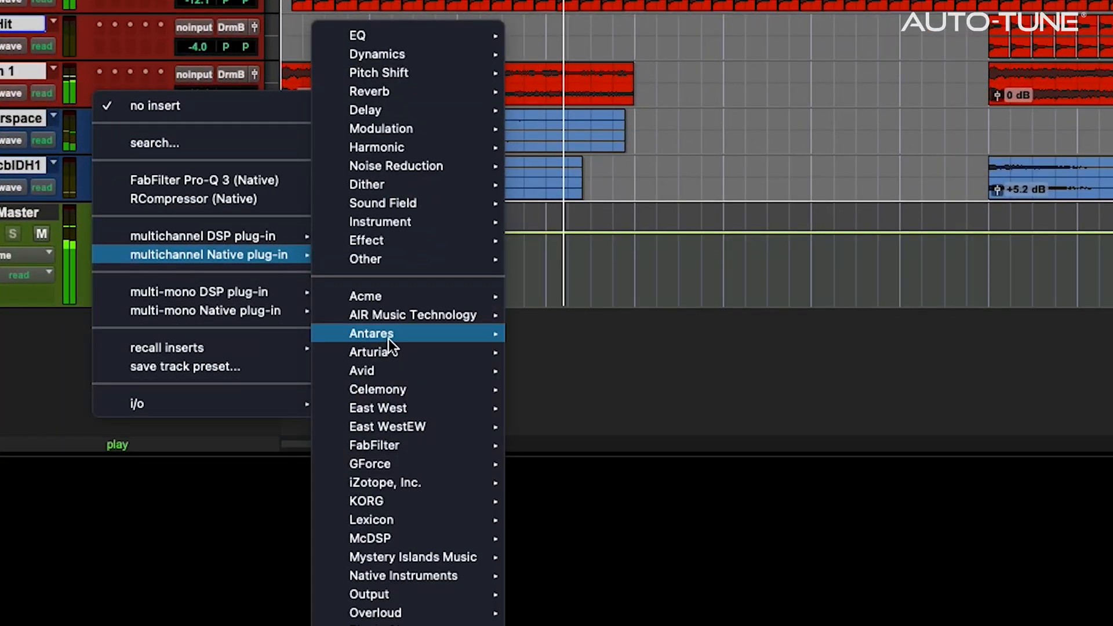
Insert Antares Mic Mod (stereo) on Drum Master, modeling an Audio Technica ATM31
{"action": "mouse_move", "coordinate": [388, 338]}
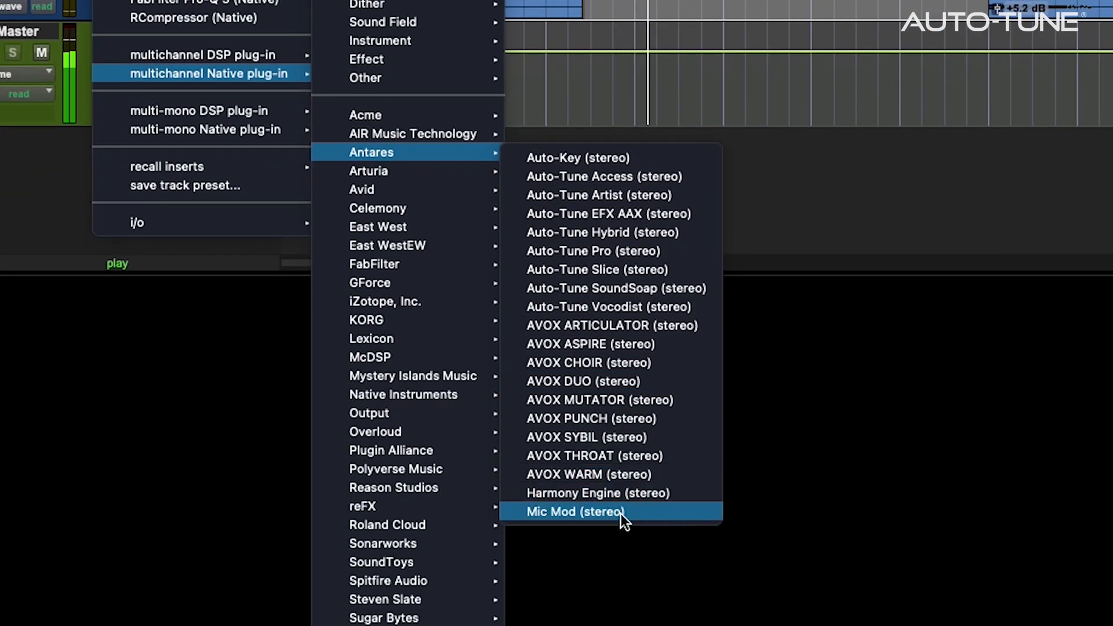
{"action": "left_click", "coordinate": [620, 513]}
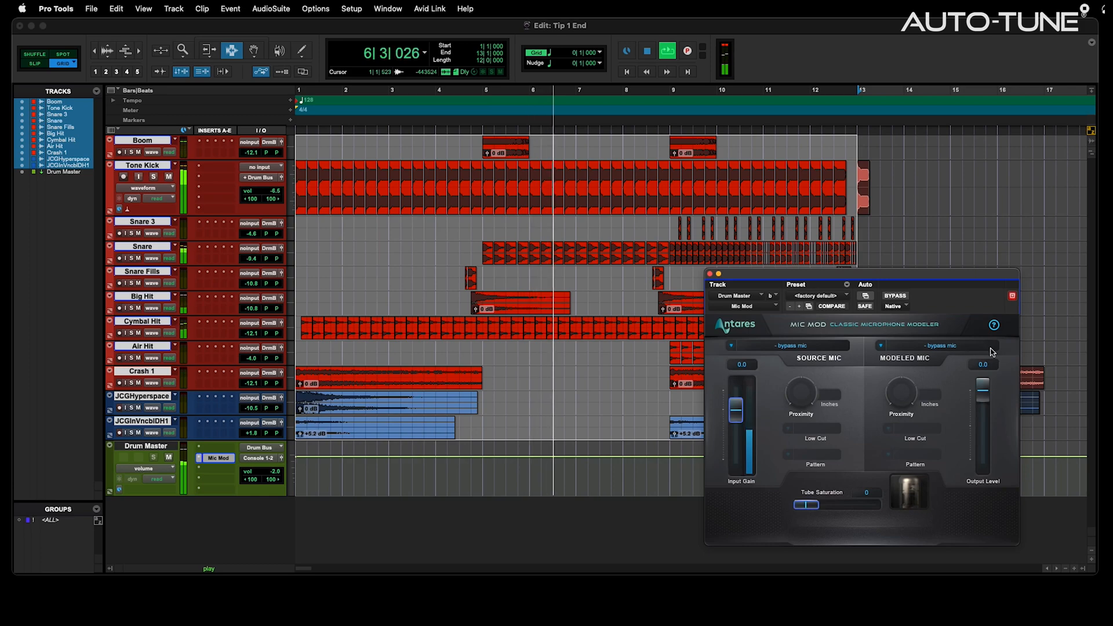
{"action": "left_click", "coordinate": [958, 347]}
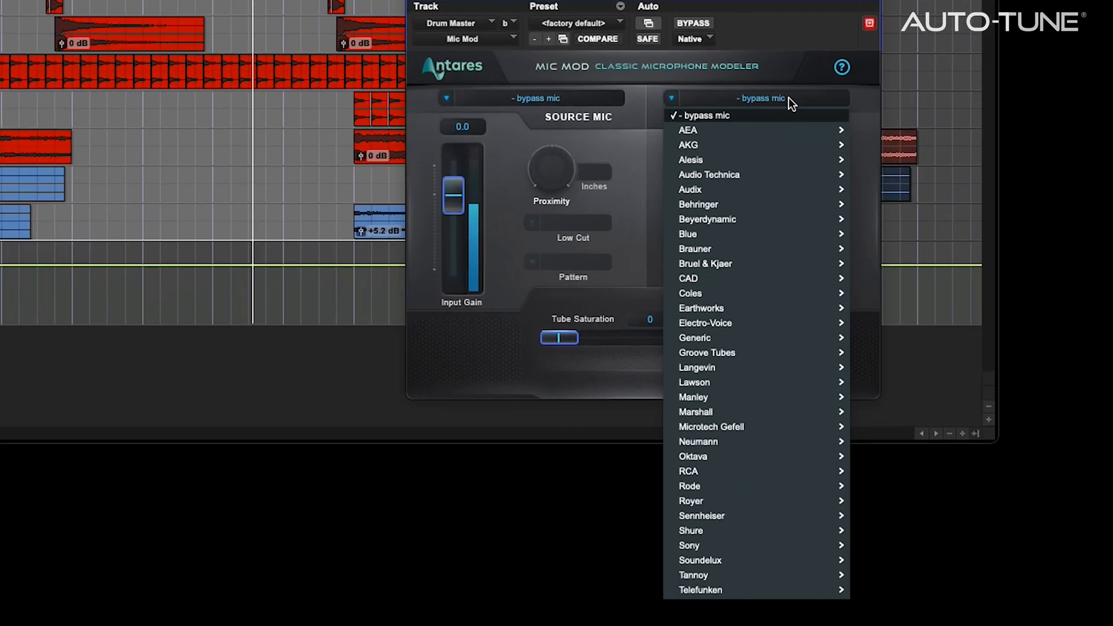
{"action": "mouse_move", "coordinate": [785, 174]}
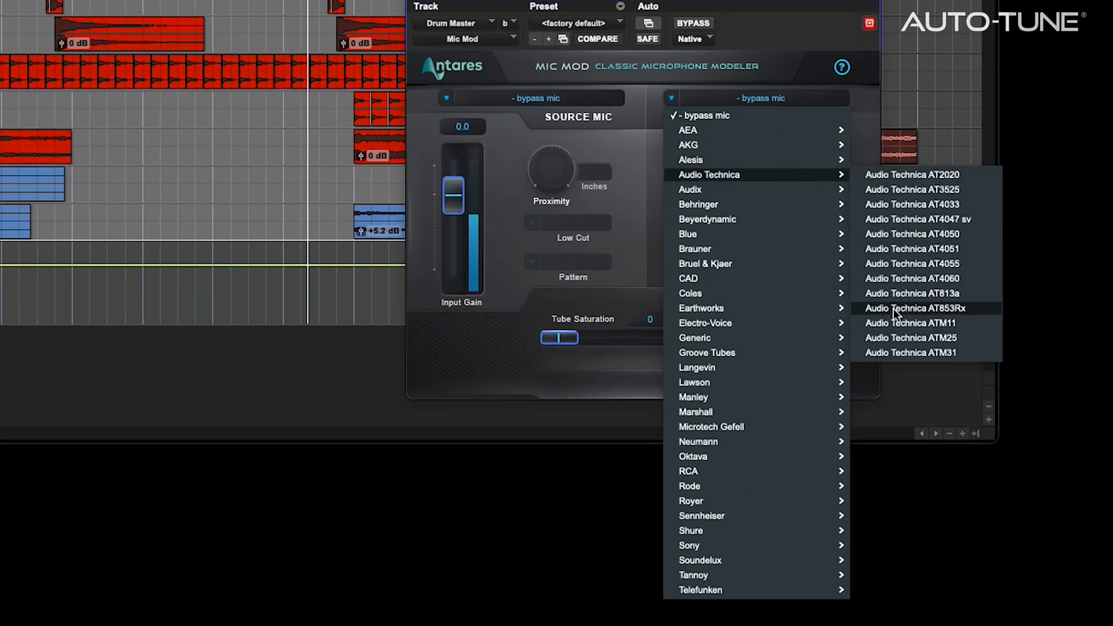
{"action": "left_click", "coordinate": [928, 353]}
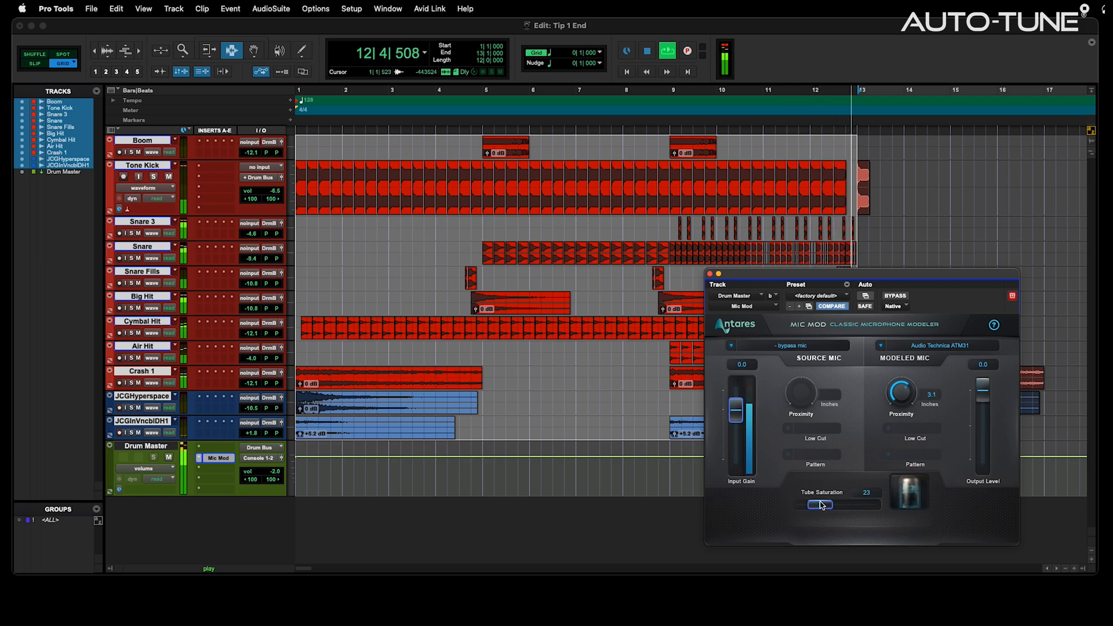
Set Mic Mod's source mic to Telefunken TELE U47
{"action": "left_click", "coordinate": [791, 345]}
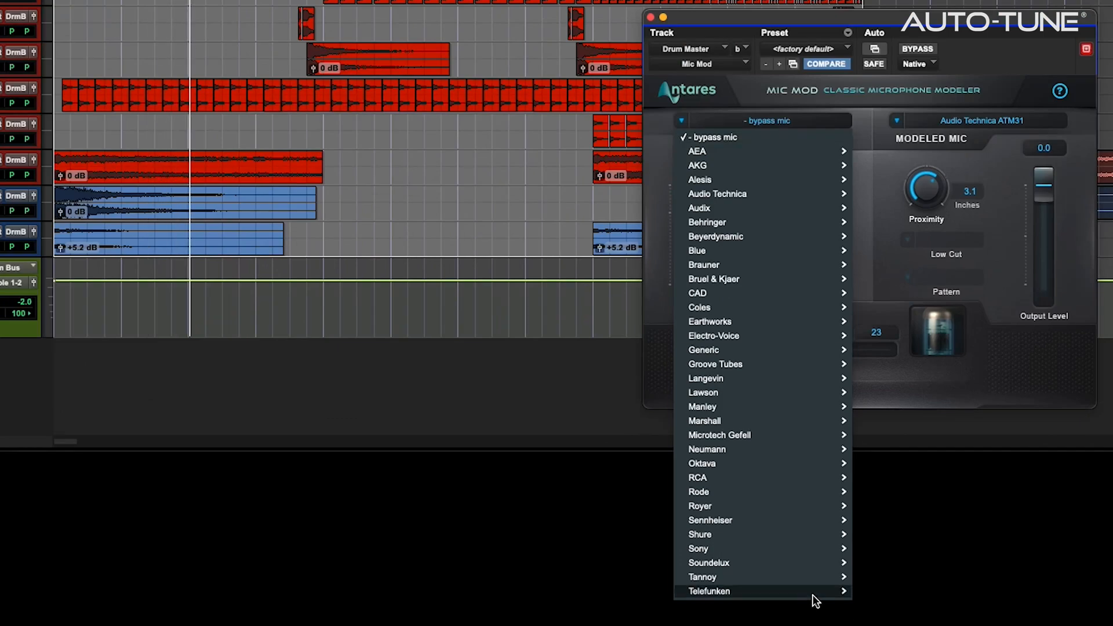
{"action": "mouse_move", "coordinate": [811, 592]}
{"action": "left_click", "coordinate": [920, 592]}
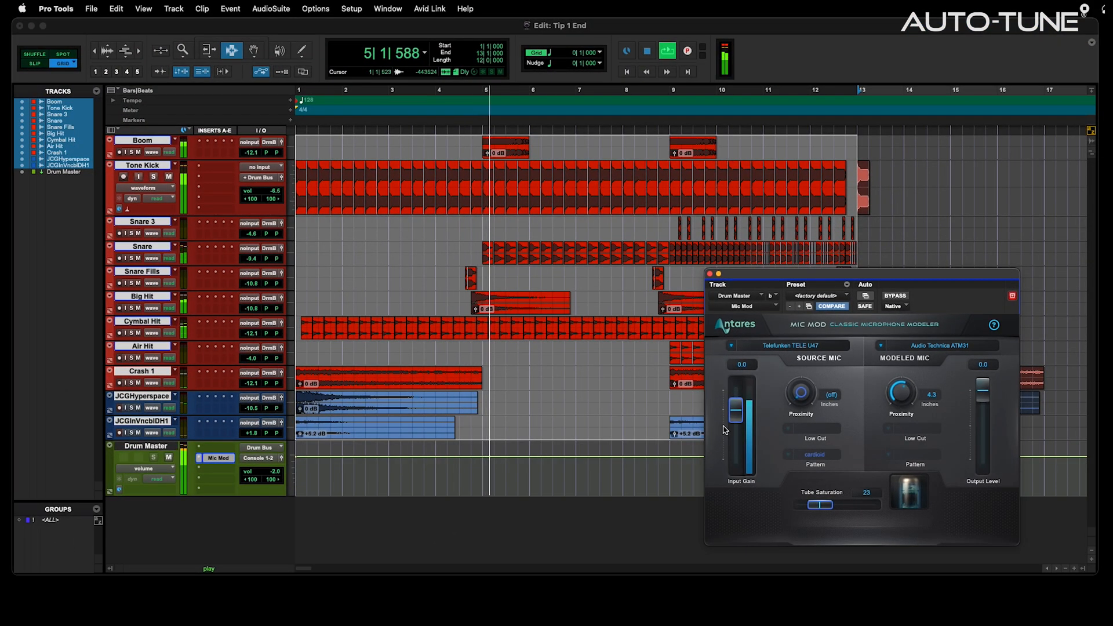
A/B with bypass, trim input gain to -2.3 and modeled proximity to 4.3 inches
{"action": "left_click_drag", "start_coordinate": [736, 416], "coordinate": [736, 415]}
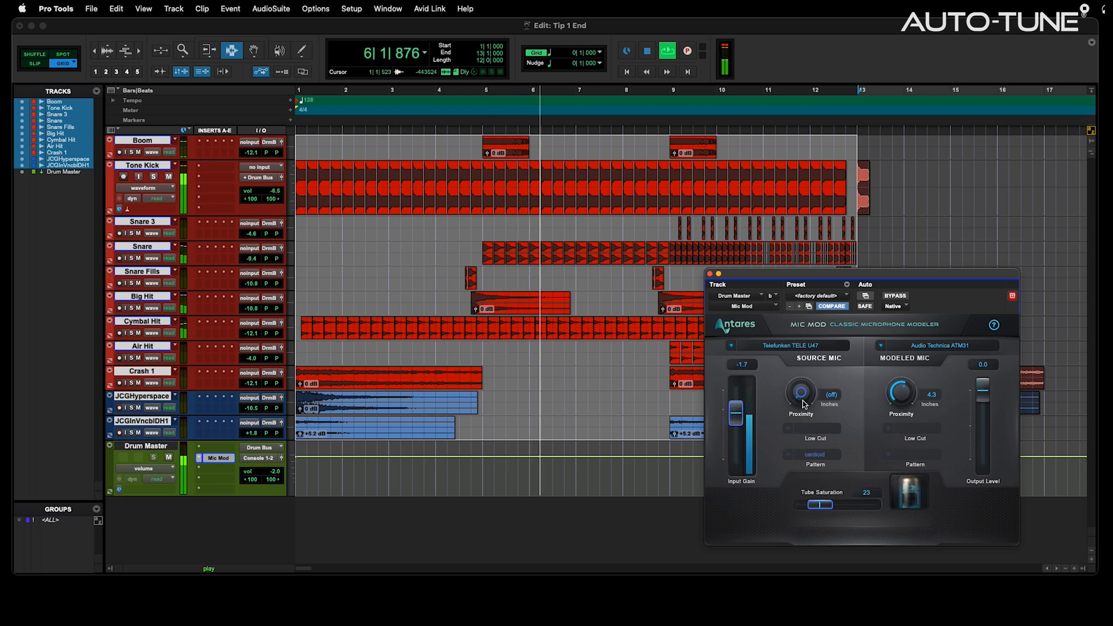
{"action": "left_click", "coordinate": [897, 296]}
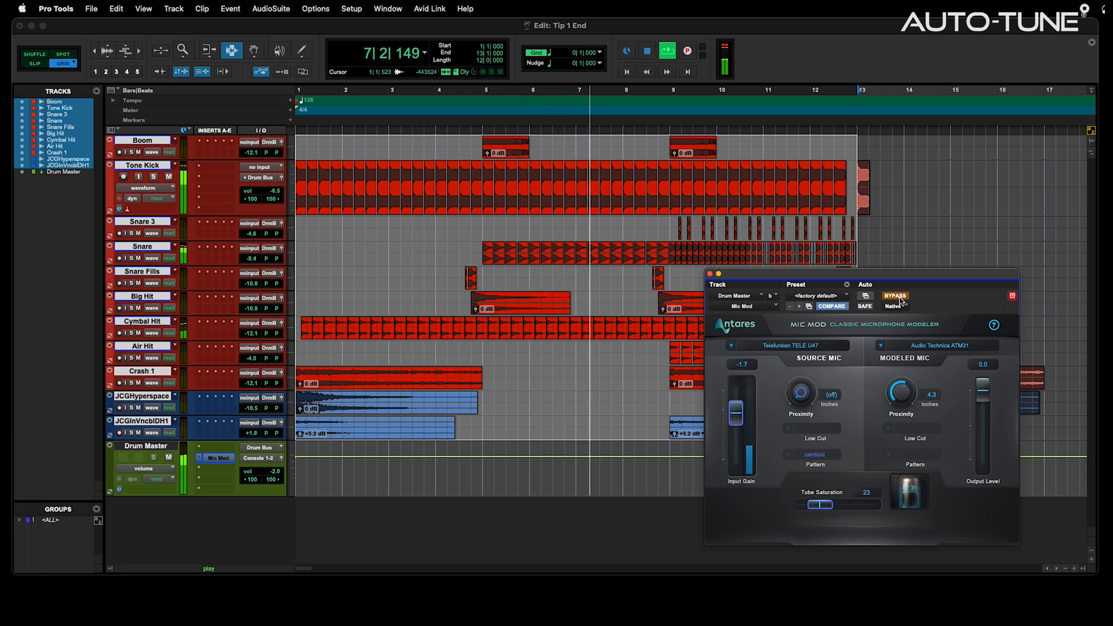
{"action": "left_click", "coordinate": [898, 298]}
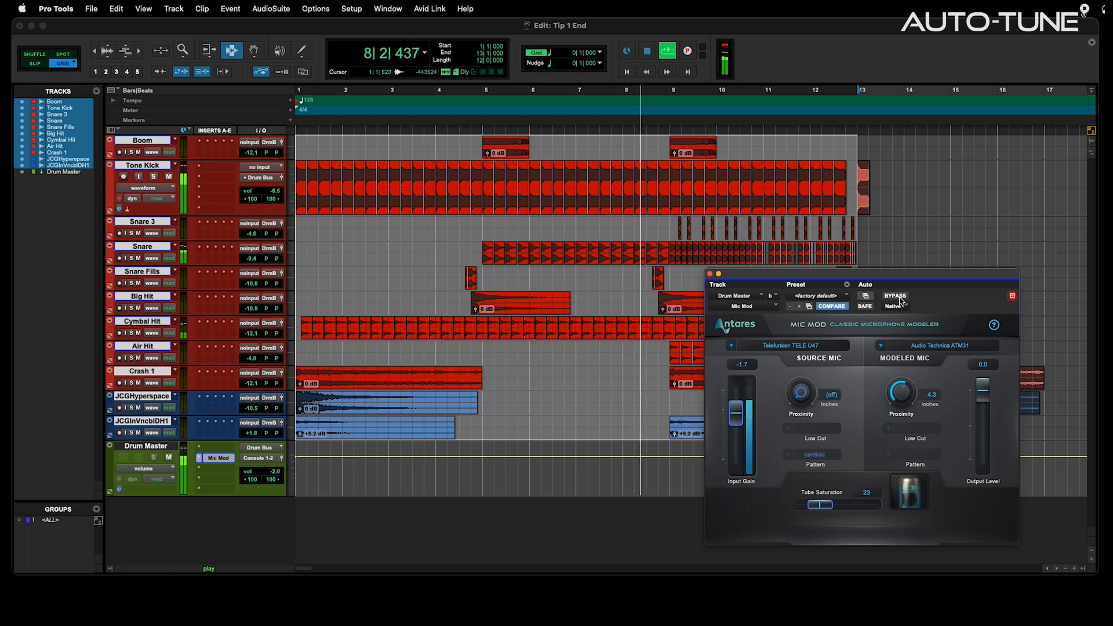
{"action": "left_click_drag", "start_coordinate": [739, 412], "coordinate": [738, 417]}
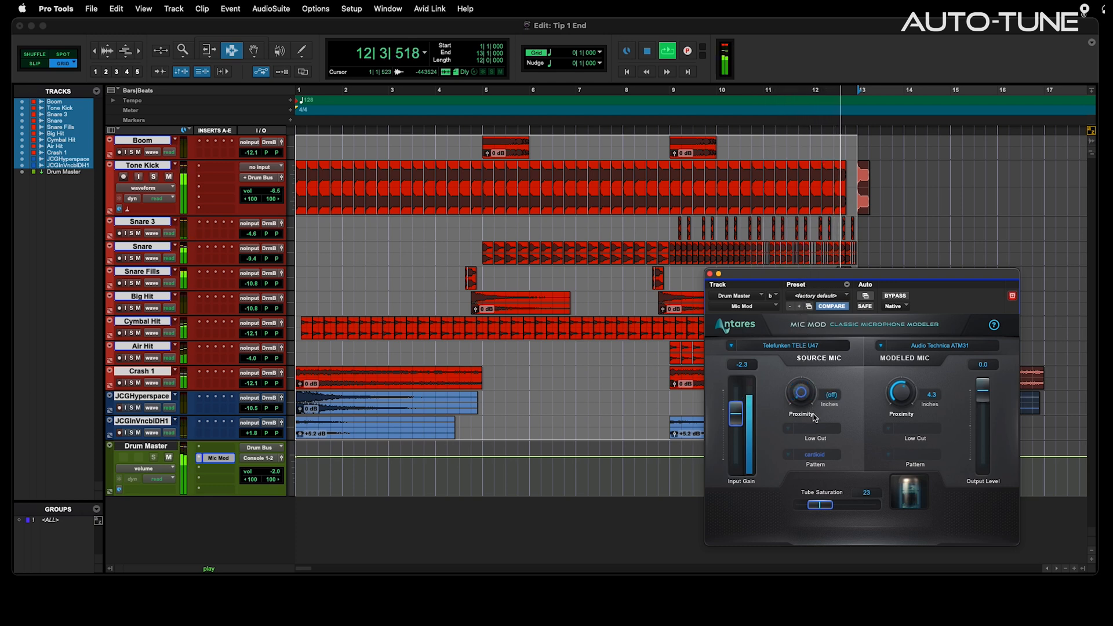
{"action": "mouse_move", "coordinate": [906, 400]}
{"action": "left_mouse_down"}
{"action": "mouse_move", "coordinate": [905, 384]}
{"action": "mouse_move", "coordinate": [906, 399]}
{"action": "left_mouse_up"}
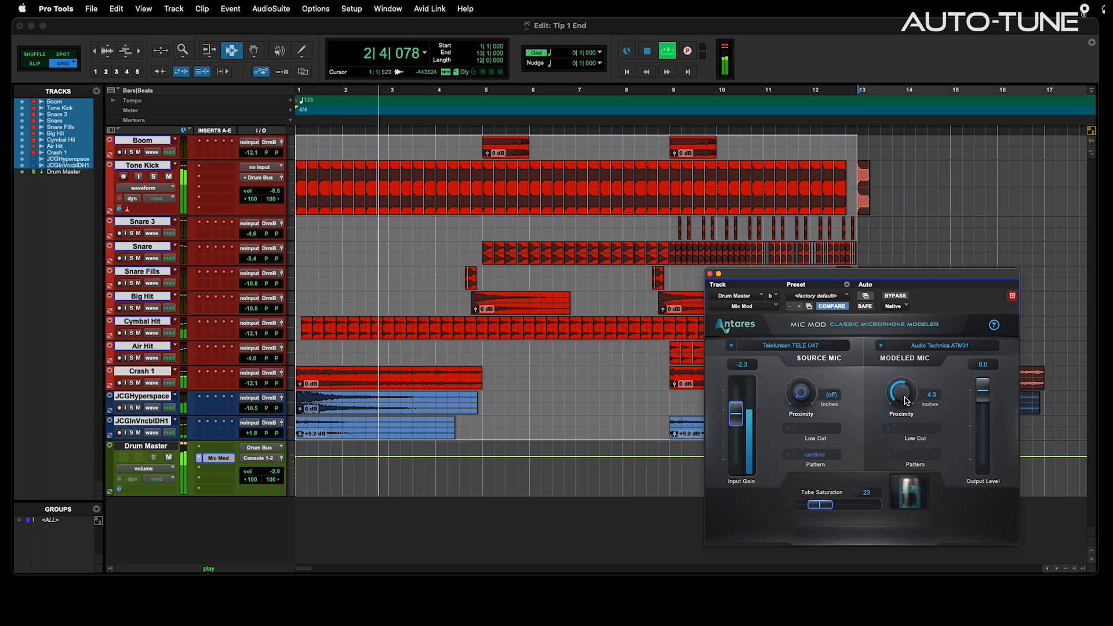
Set Mic Mod's source mic to Manley Reference Gold
{"action": "left_click", "coordinate": [810, 350]}
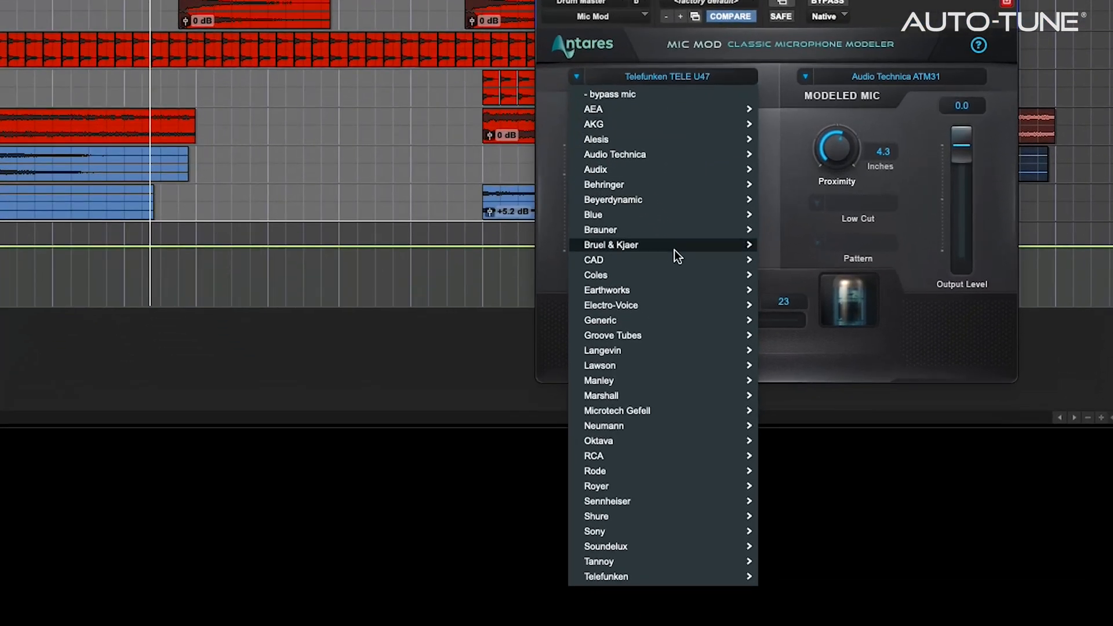
{"action": "mouse_move", "coordinate": [794, 538]}
{"action": "mouse_move", "coordinate": [672, 380]}
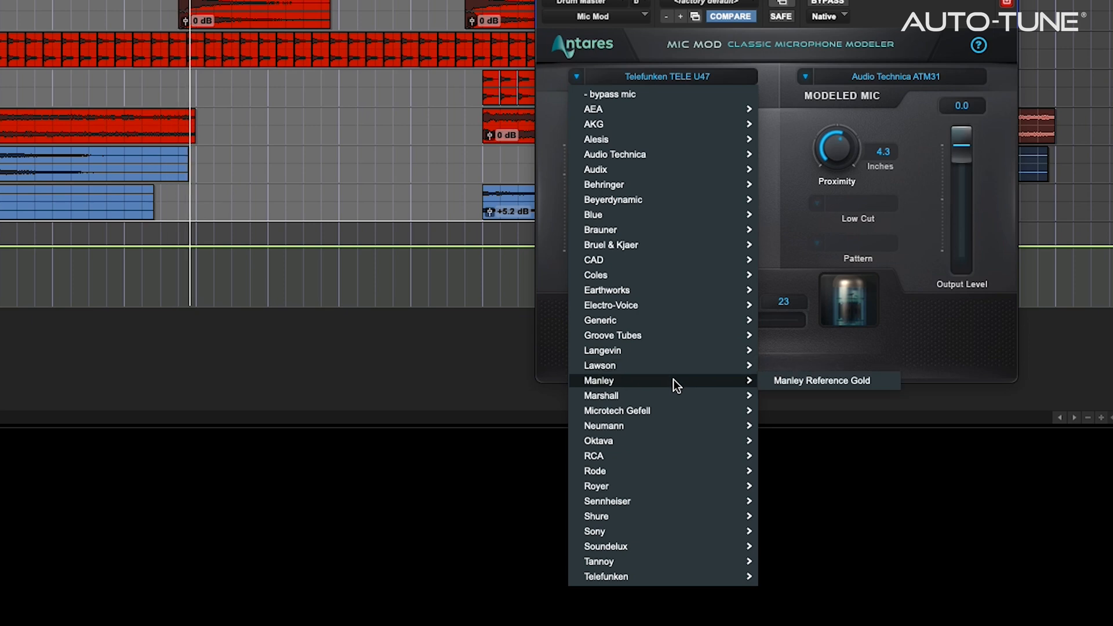
{"action": "left_click", "coordinate": [786, 379]}
Model a Neumann U 89i at 10.4-inch proximity and trim input gain slightly lower
{"action": "left_click", "coordinate": [909, 75]}
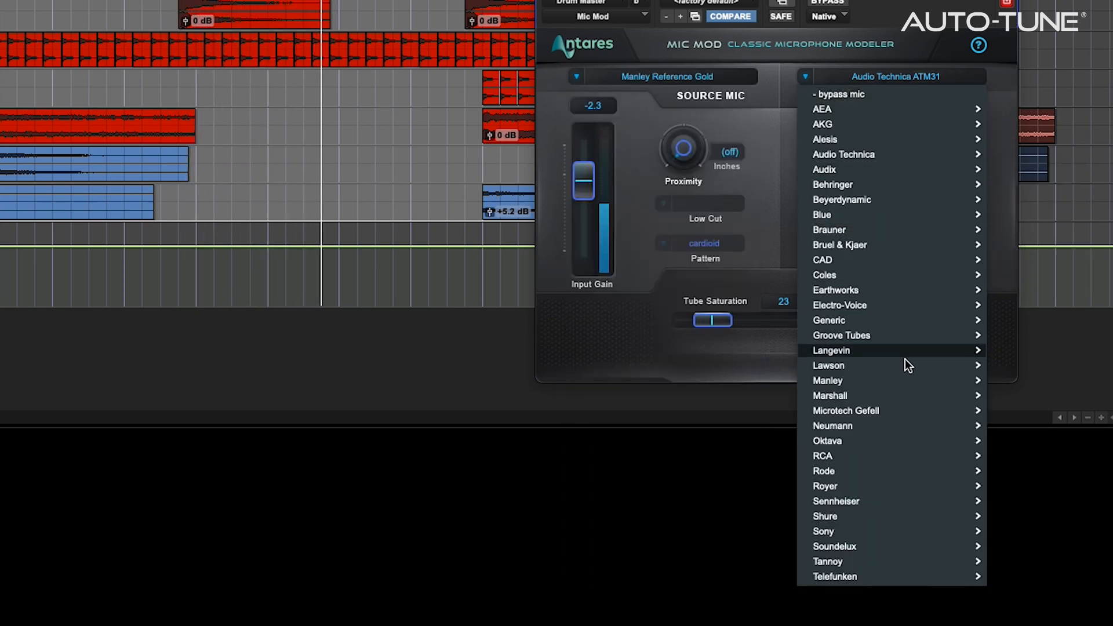
{"action": "mouse_move", "coordinate": [916, 425]}
{"action": "left_click", "coordinate": [1045, 429]}
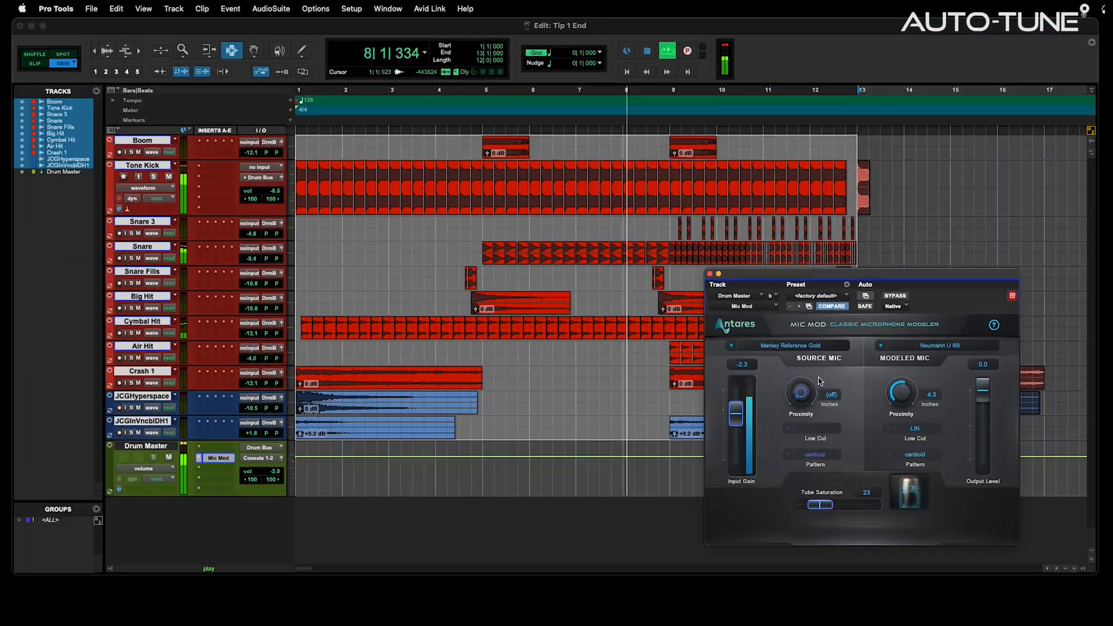
{"action": "left_click_drag", "start_coordinate": [862, 215], "coordinate": [865, 253]}
{"action": "left_click_drag", "start_coordinate": [909, 421], "coordinate": [910, 425]}
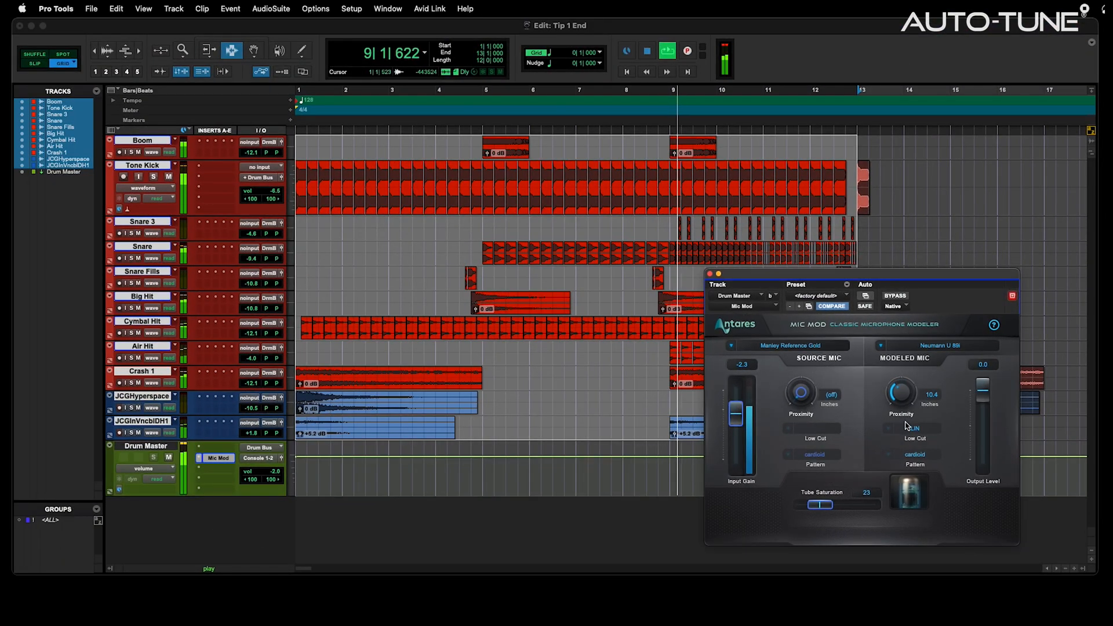
{"action": "left_click_drag", "start_coordinate": [739, 412], "coordinate": [739, 413]}
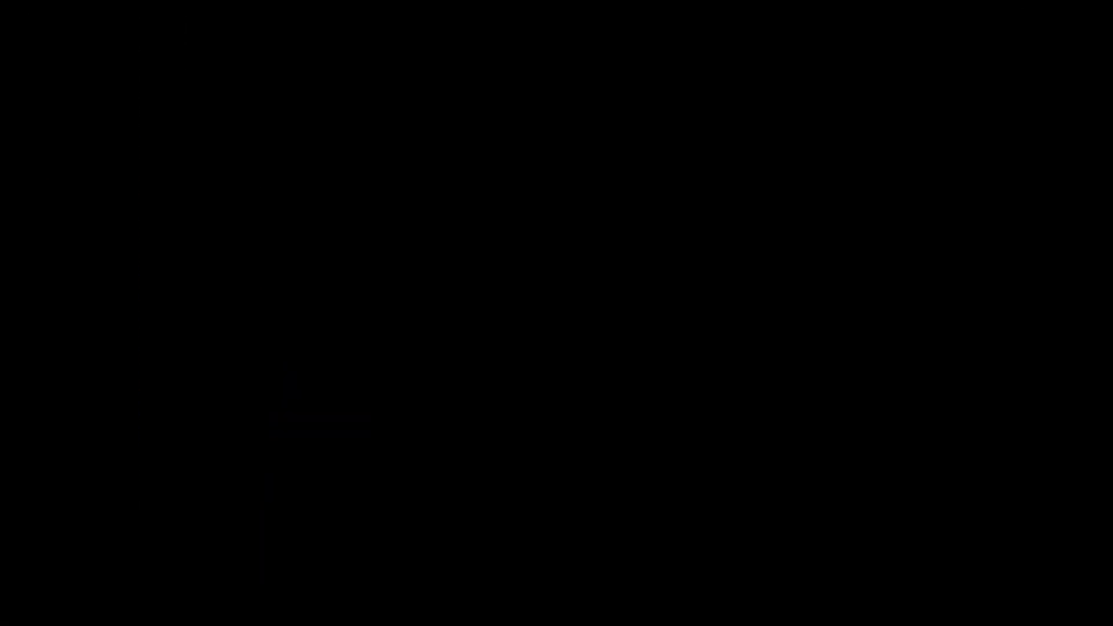
Insert multi-mono Native Antares AVOX THROAT (mono) on a Drum Master insert slot
{"action": "left_click", "coordinate": [195, 449]}
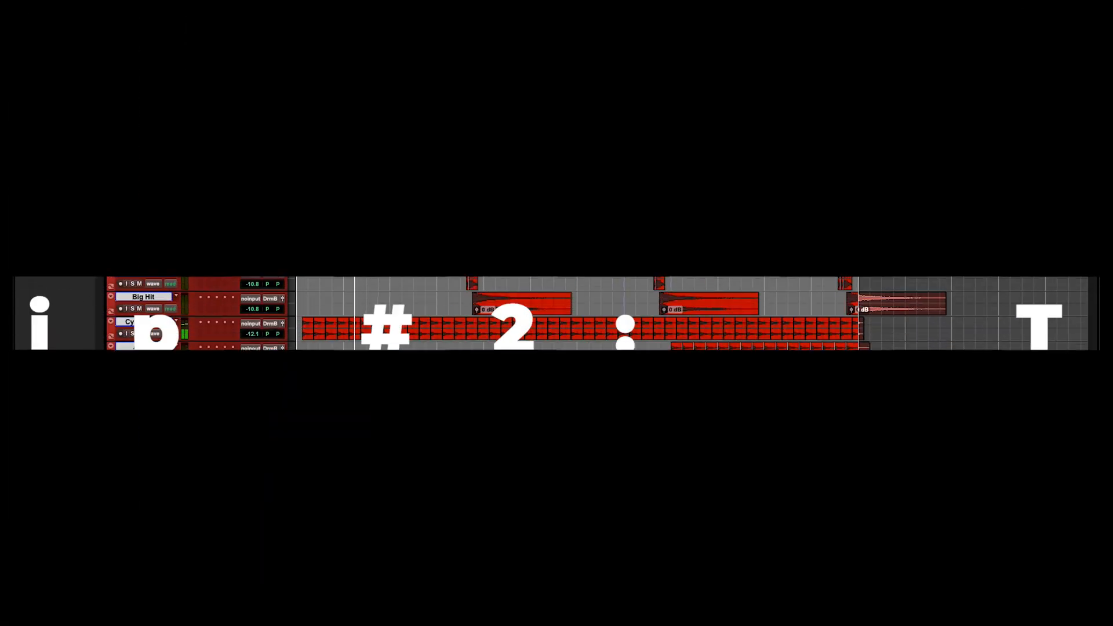
{"action": "mouse_move", "coordinate": [198, 460]}
{"action": "mouse_move", "coordinate": [300, 366]}
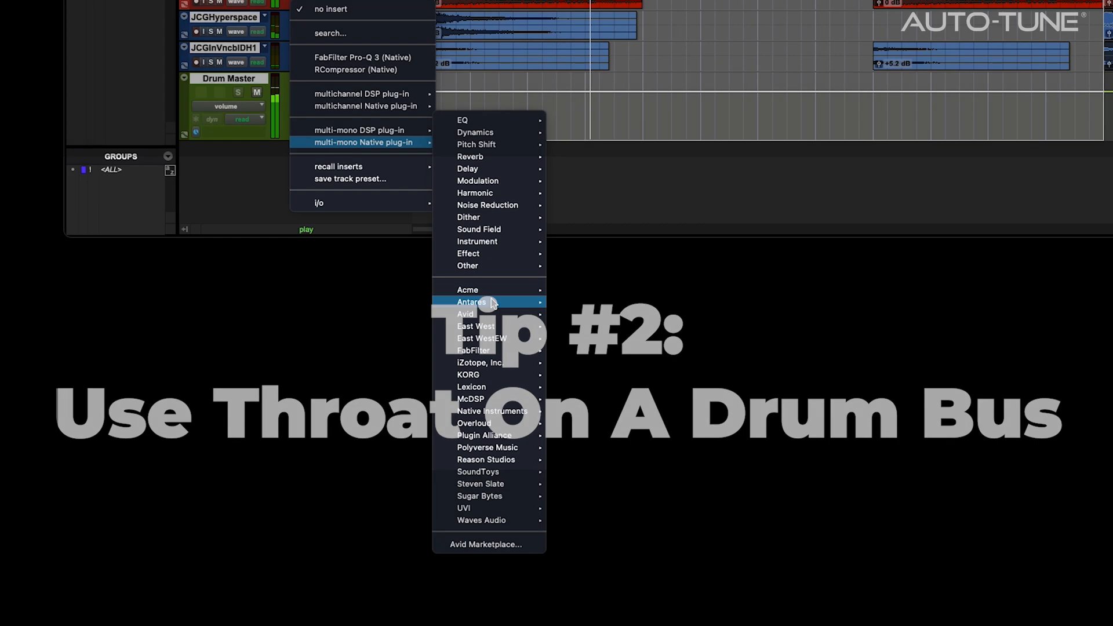
{"action": "mouse_move", "coordinate": [493, 302]}
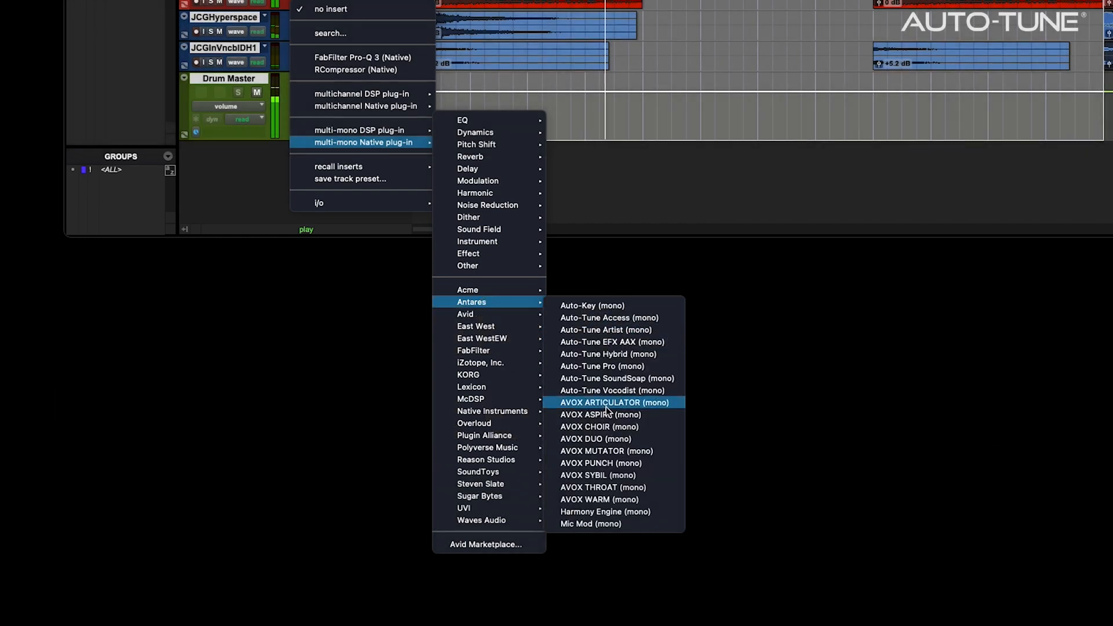
{"action": "left_click", "coordinate": [590, 487]}
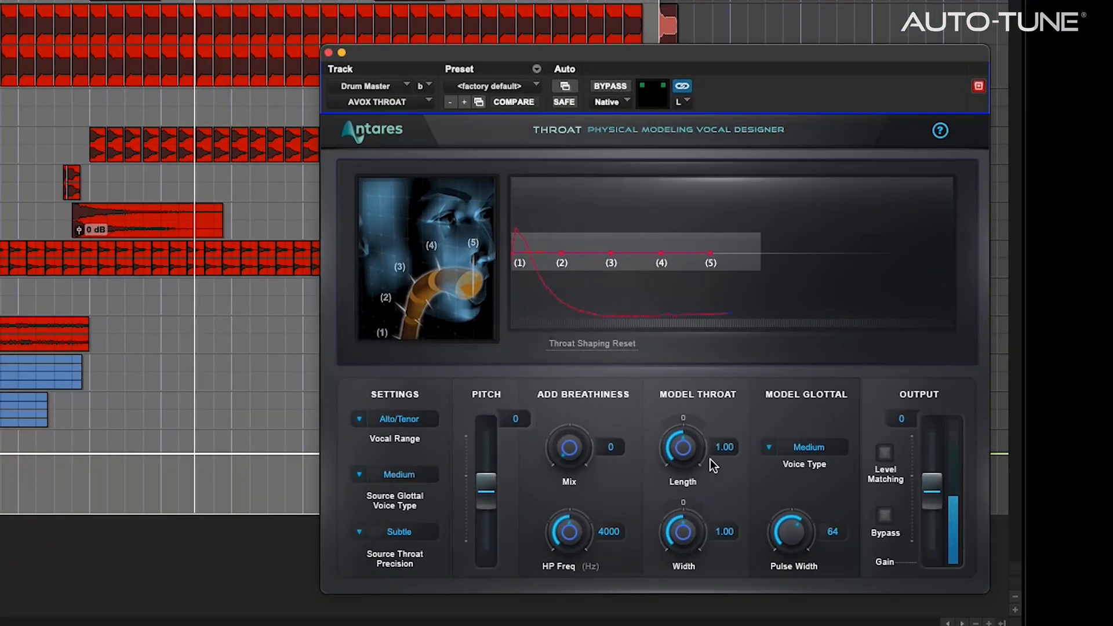
Set the modeled throat length to 1.93 and width to 1.83
{"action": "left_click_drag", "start_coordinate": [904, 460], "coordinate": [882, 427]}
{"action": "left_click_drag", "start_coordinate": [694, 407], "coordinate": [694, 359]}
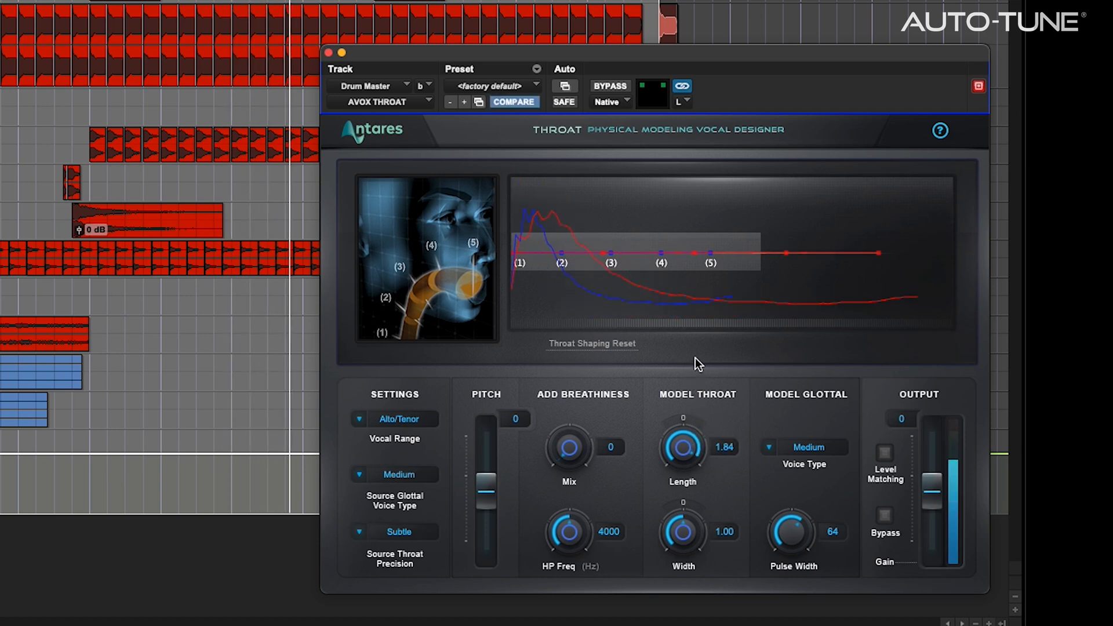
{"action": "left_click_drag", "start_coordinate": [704, 559], "coordinate": [707, 466]}
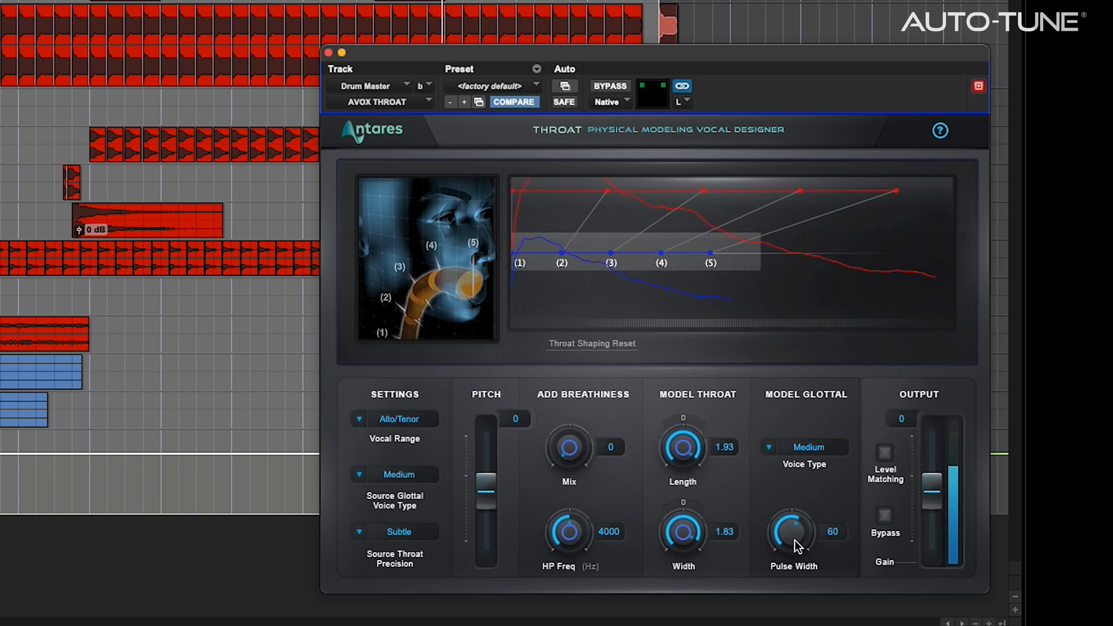
Set Intense glottal voice type, pulse width 44 and output -4
{"action": "left_click_drag", "start_coordinate": [791, 567], "coordinate": [794, 616]}
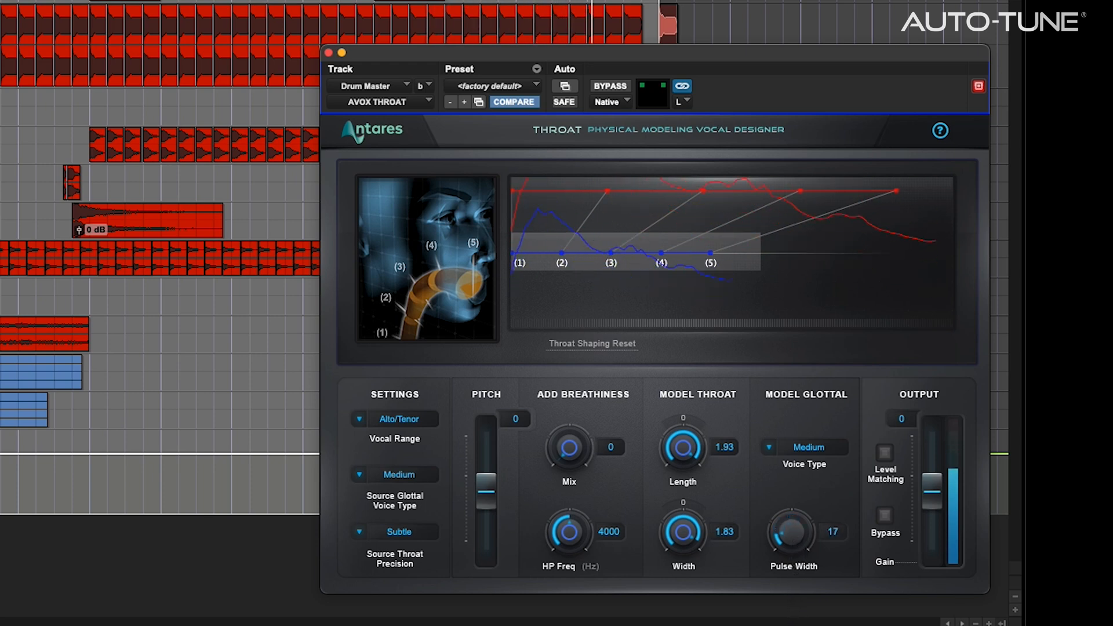
{"action": "left_click_drag", "start_coordinate": [797, 566], "coordinate": [797, 554]}
{"action": "left_click", "coordinate": [828, 447]}
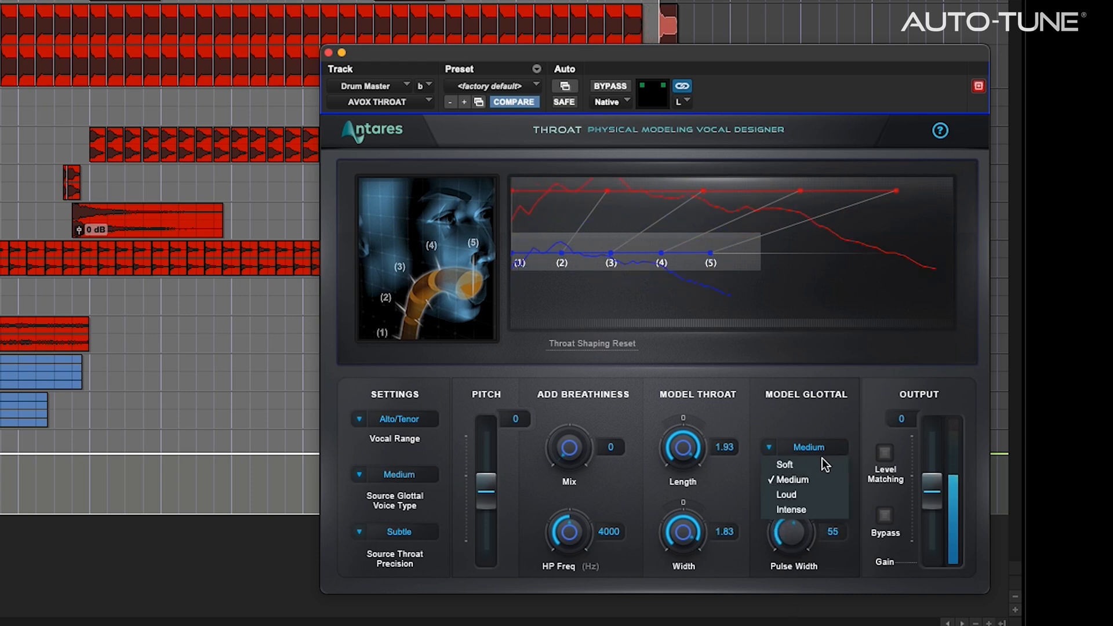
{"action": "left_click", "coordinate": [813, 507]}
{"action": "left_click_drag", "start_coordinate": [931, 488], "coordinate": [929, 503]}
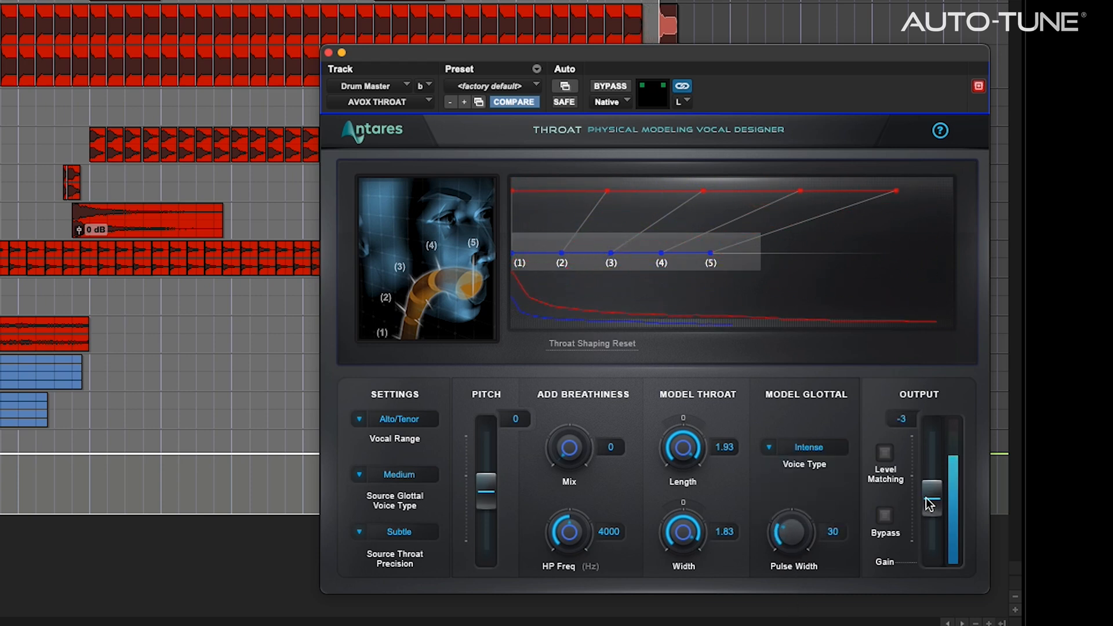
{"action": "left_click_drag", "start_coordinate": [795, 538], "coordinate": [796, 497]}
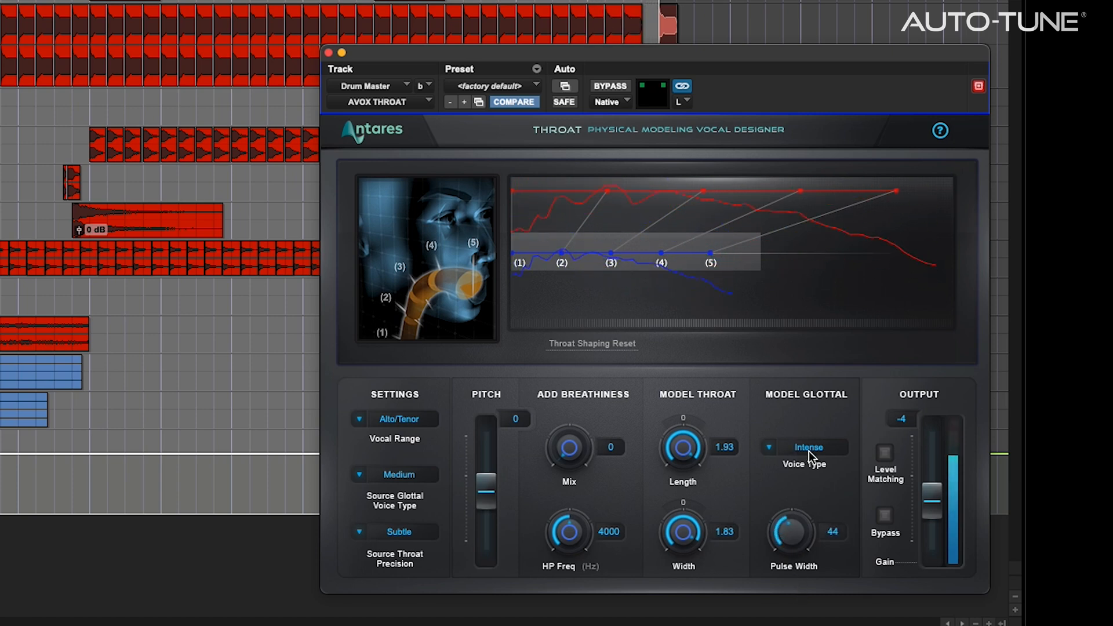
Reset throat length to about 1.82, raise the curve's end, width 1.42, pulse width 33
{"action": "left_click_drag", "start_coordinate": [672, 424], "coordinate": [678, 487]}
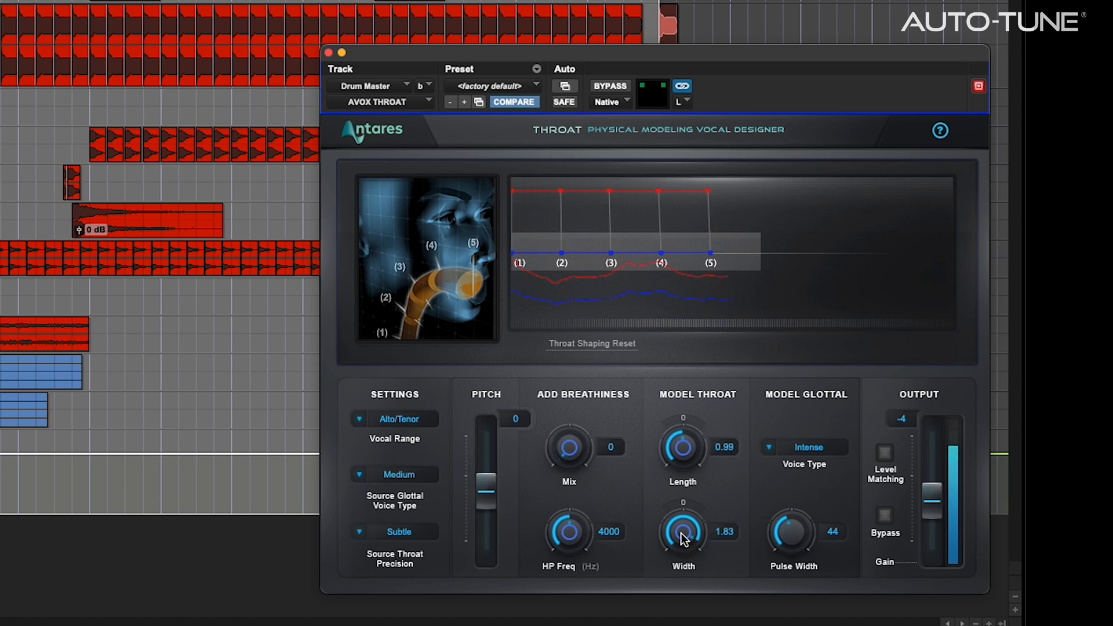
{"action": "left_click_drag", "start_coordinate": [678, 487], "coordinate": [774, 198]}
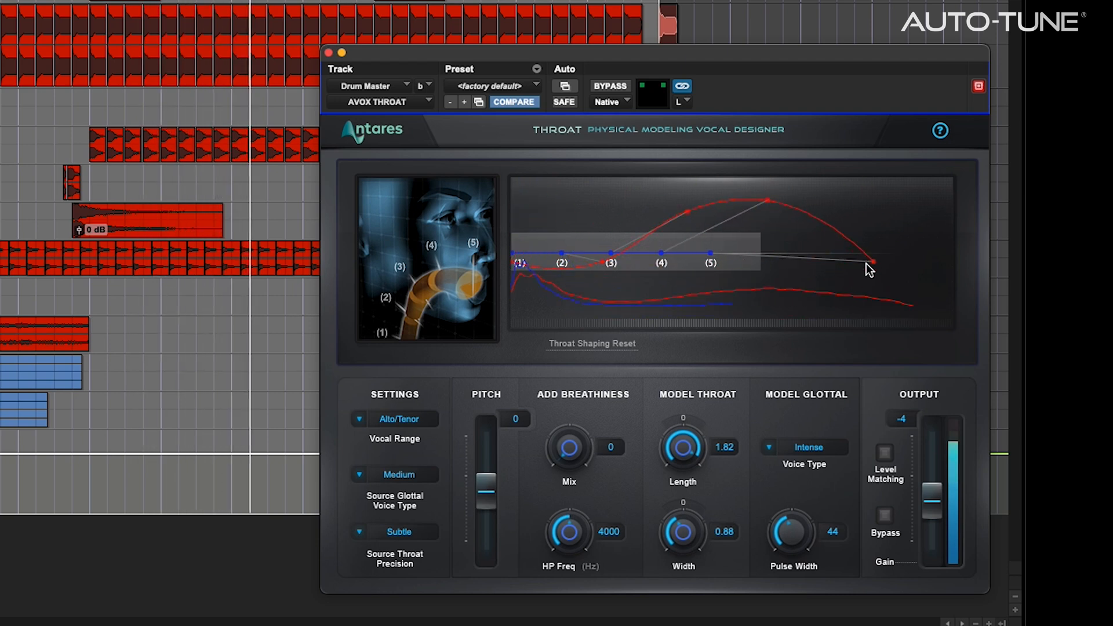
{"action": "left_click_drag", "start_coordinate": [873, 262], "coordinate": [850, 197]}
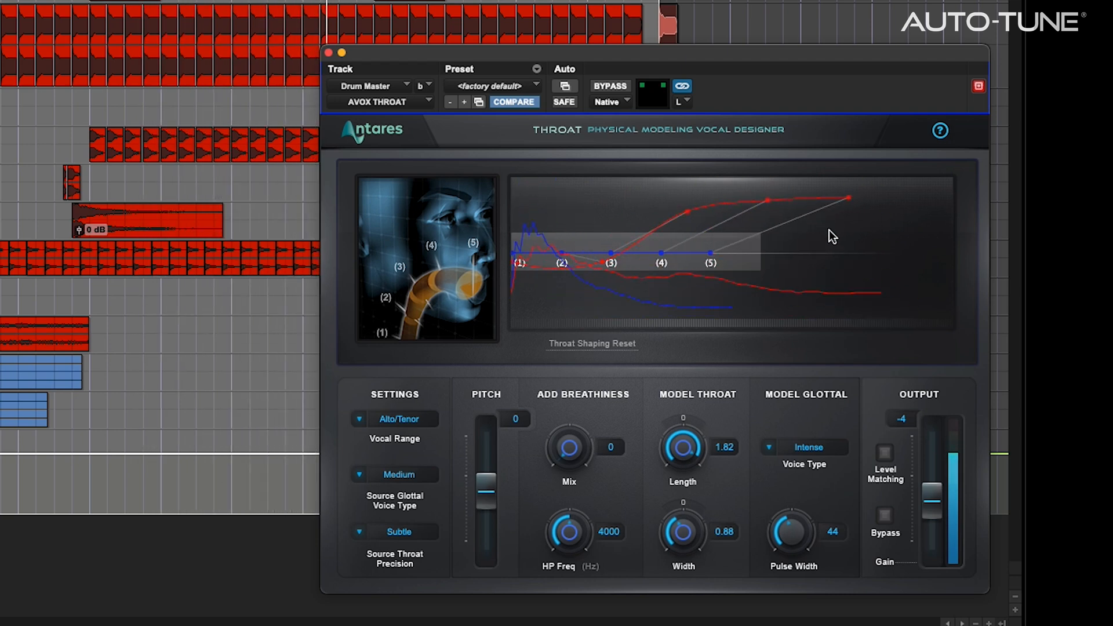
{"action": "left_click_drag", "start_coordinate": [684, 539], "coordinate": [694, 595]}
{"action": "mouse_move", "coordinate": [787, 528]}
{"action": "left_mouse_down"}
{"action": "mouse_move", "coordinate": [785, 554]}
{"action": "mouse_move", "coordinate": [793, 507]}
{"action": "left_mouse_up"}
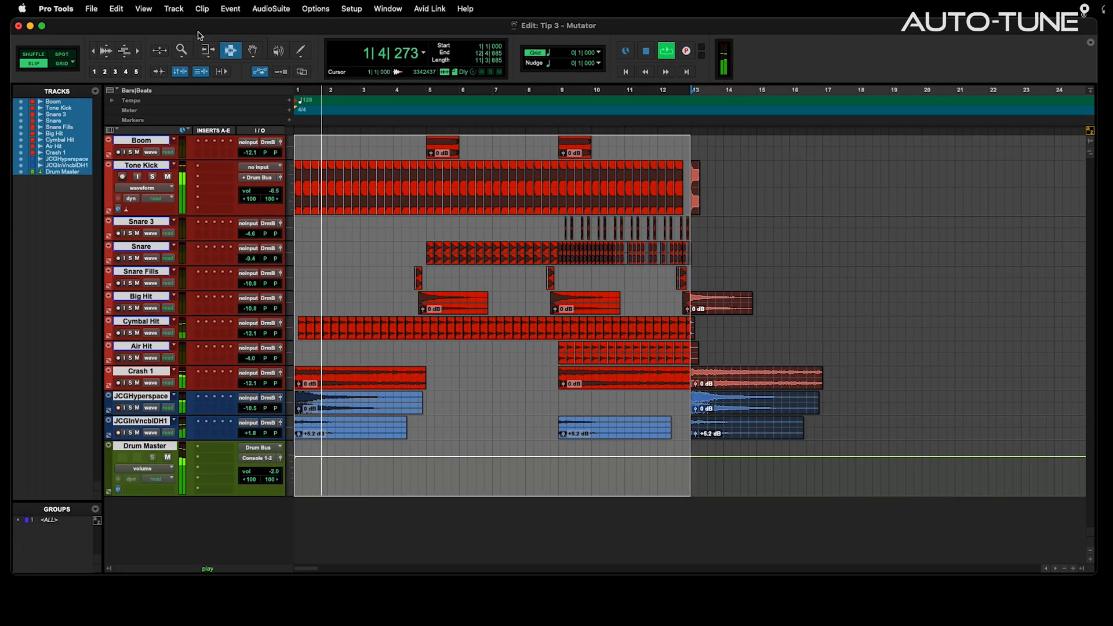
Insert multi-mono Native Antares AVOX MUTATOR (mono) on a Drum Master insert slot
{"action": "left_click", "coordinate": [200, 462]}
{"action": "mouse_move", "coordinate": [253, 500]}
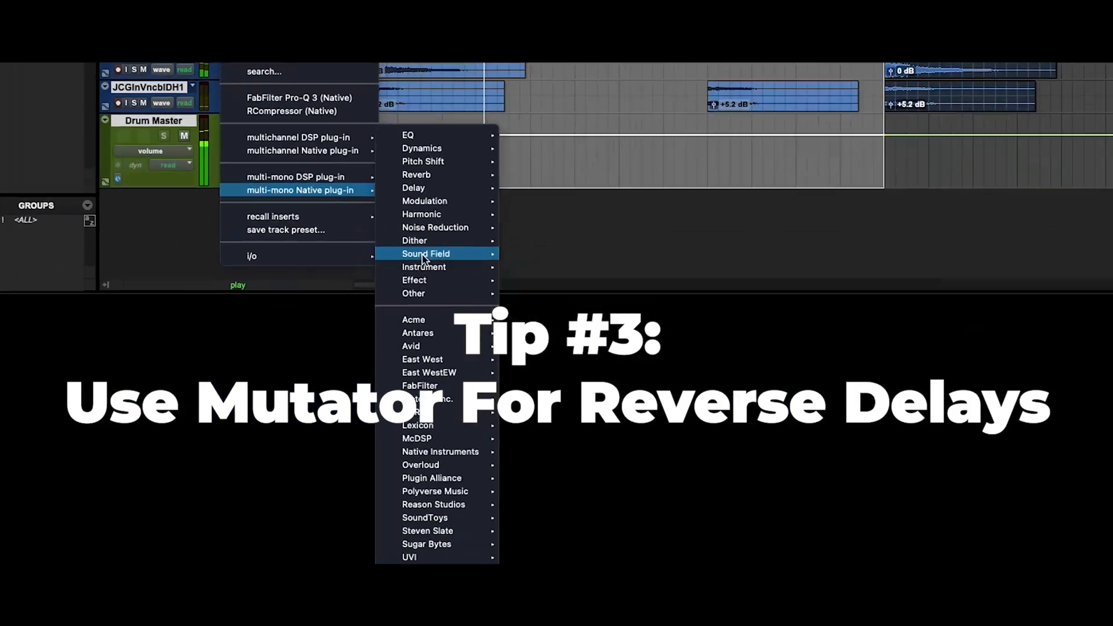
{"action": "mouse_move", "coordinate": [370, 608]}
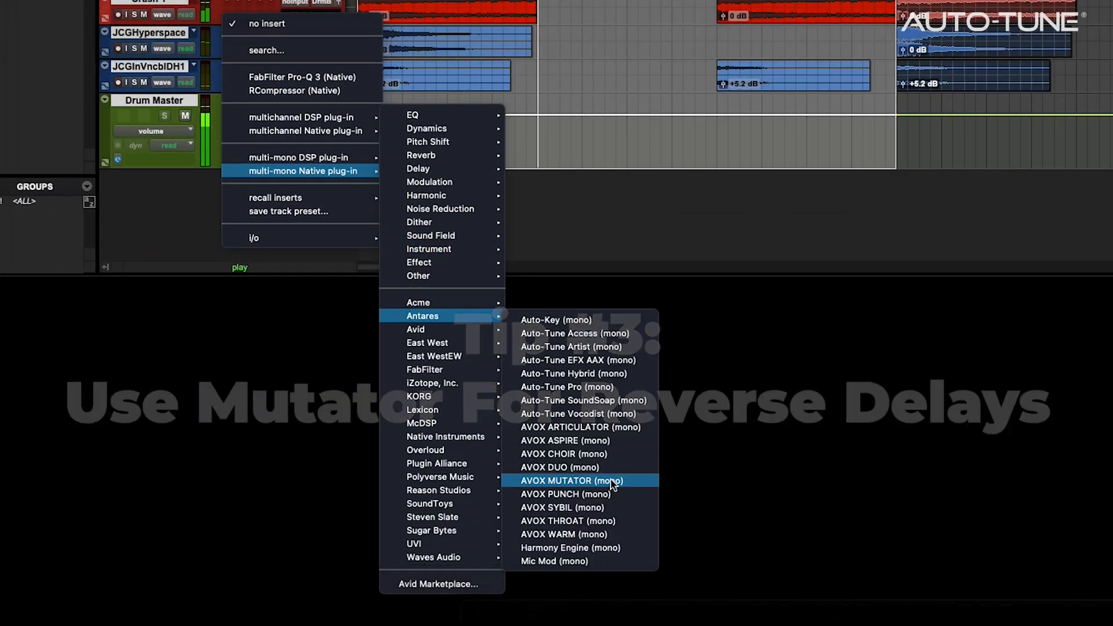
{"action": "left_click", "coordinate": [611, 481]}
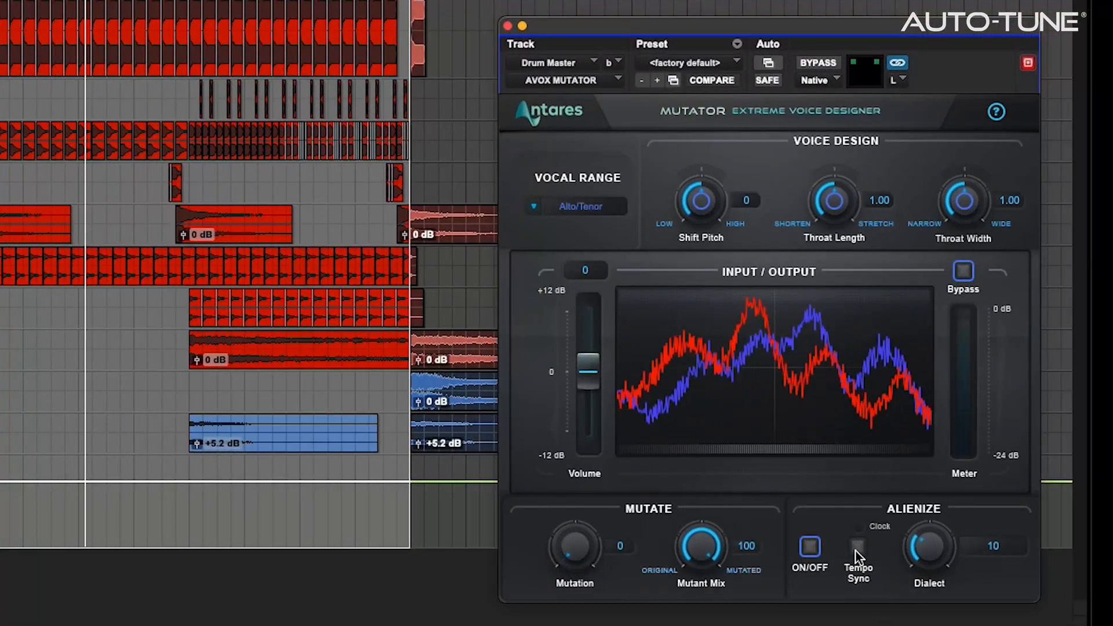
Set Mutator to tempo-synced 1/8 Alienize with Mutation 22 while playing back
{"action": "left_click", "coordinate": [864, 543]}
{"action": "left_click_drag", "start_coordinate": [929, 540], "coordinate": [932, 475]}
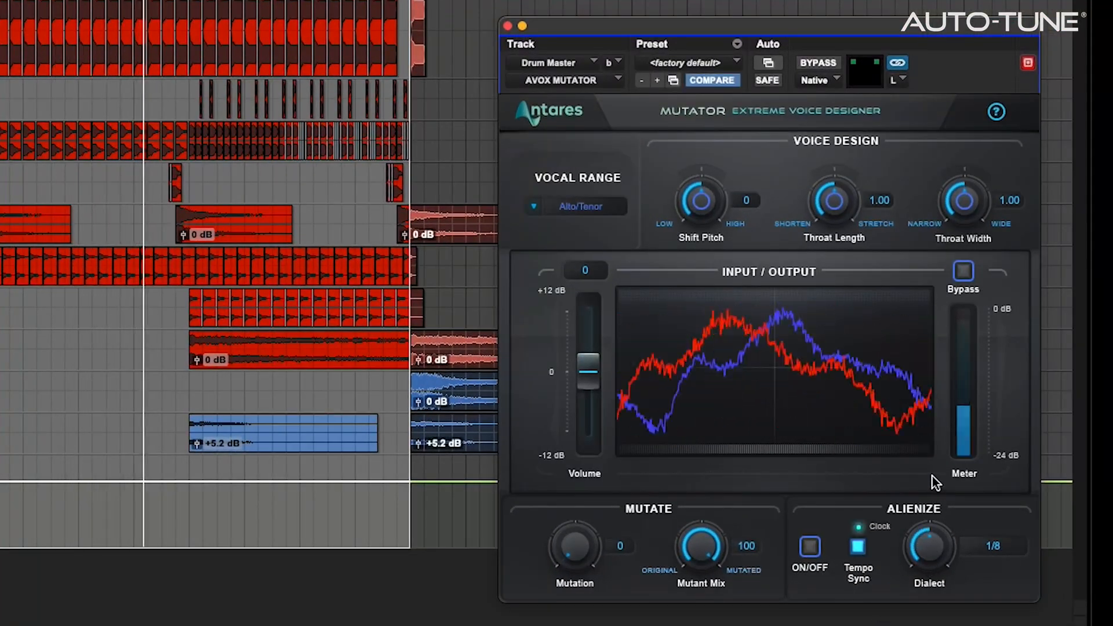
{"action": "key", "text": "space"}
{"action": "key", "text": "space"}
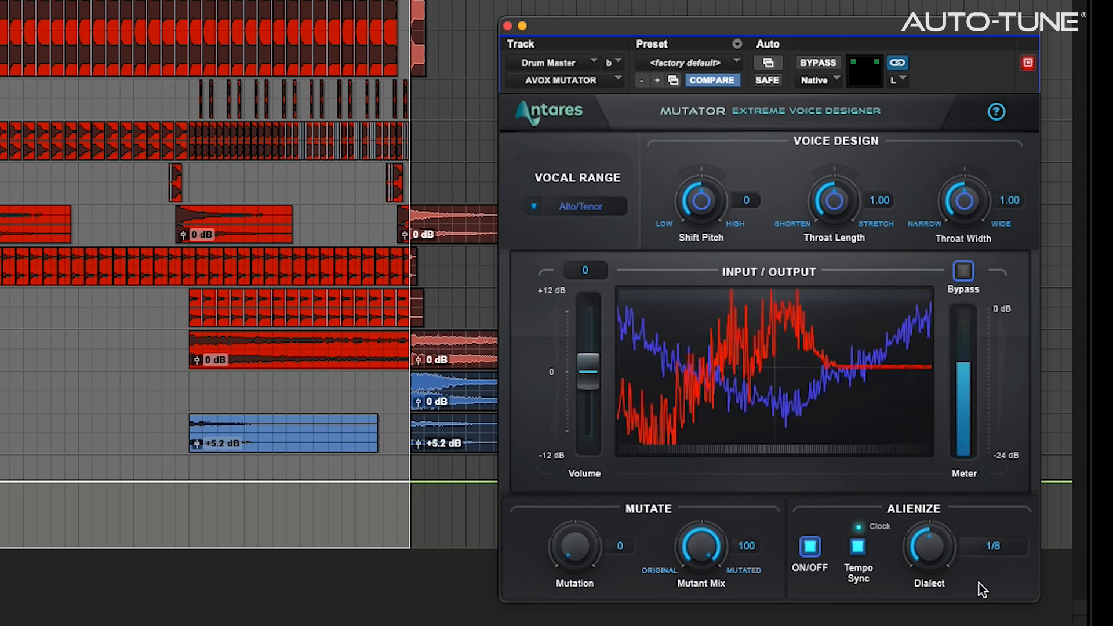
{"action": "left_click_drag", "start_coordinate": [576, 541], "coordinate": [560, 305]}
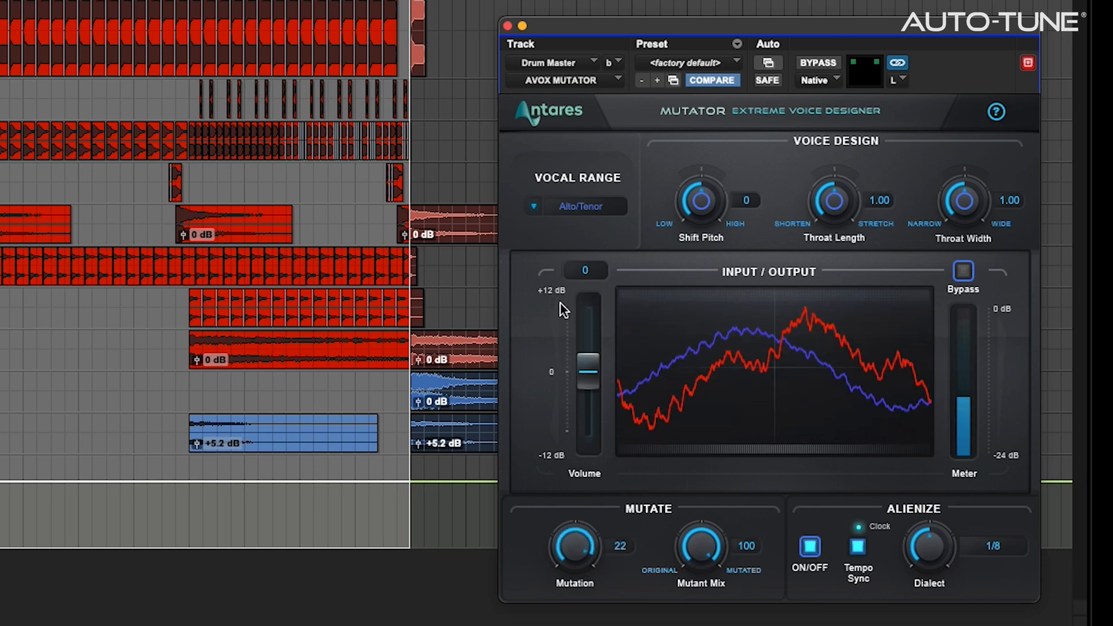
{"action": "mouse_move", "coordinate": [710, 545]}
{"action": "left_mouse_down"}
{"action": "mouse_move", "coordinate": [701, 595]}
{"action": "mouse_move", "coordinate": [721, 559]}
{"action": "left_mouse_up"}
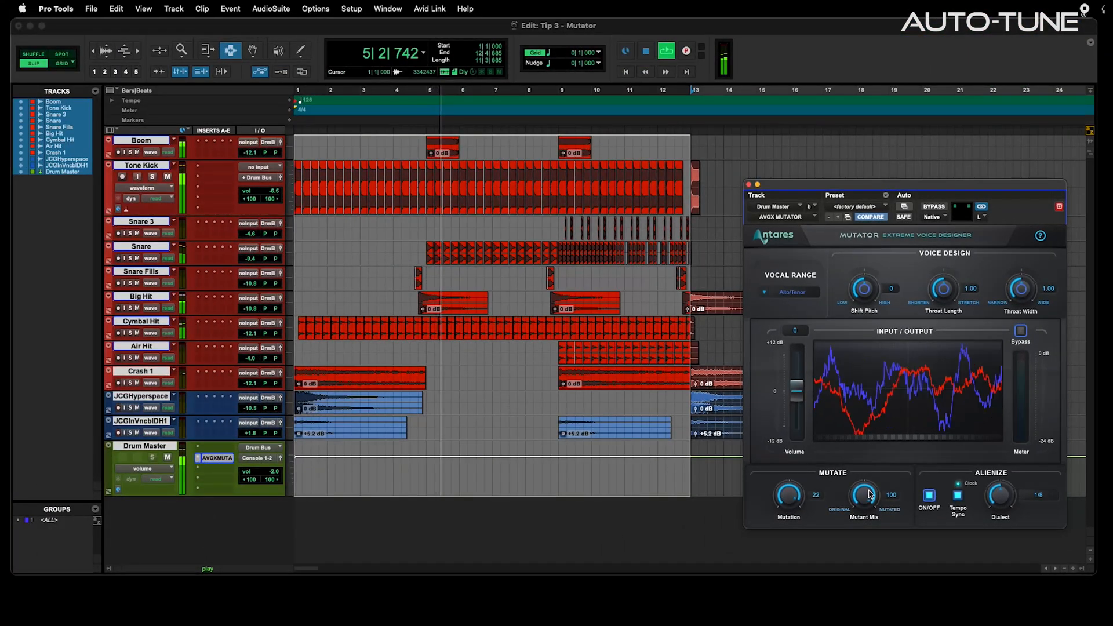
Stop playback and open the File > Bounce Mix settings for 'Mutated Drums'
{"action": "key", "text": "space"}
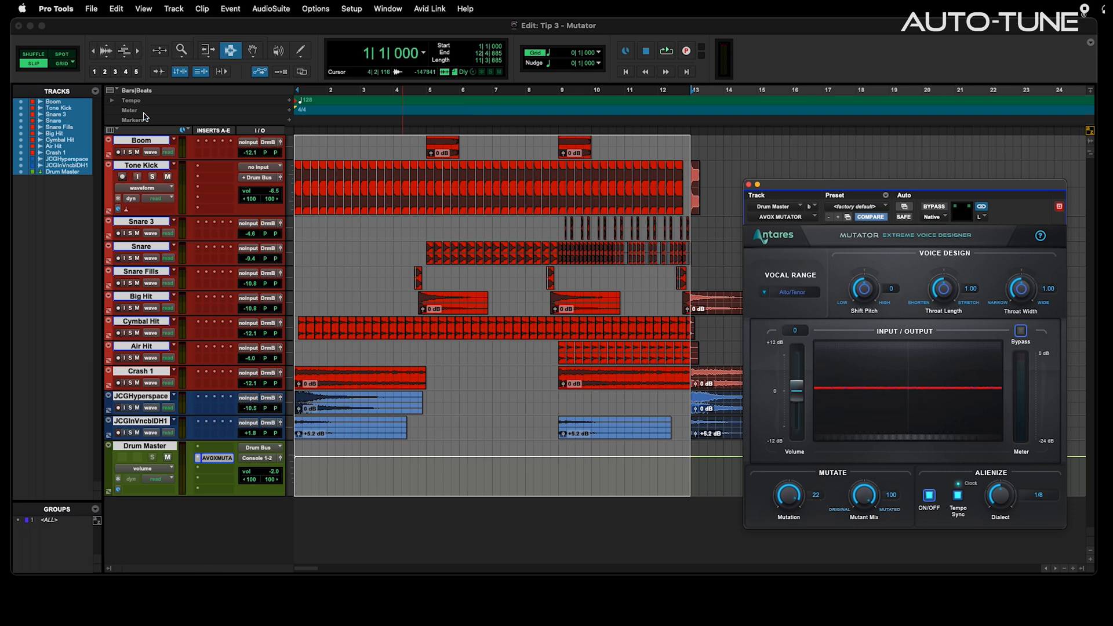
{"action": "left_click", "coordinate": [92, 8]}
{"action": "left_click", "coordinate": [108, 198]}
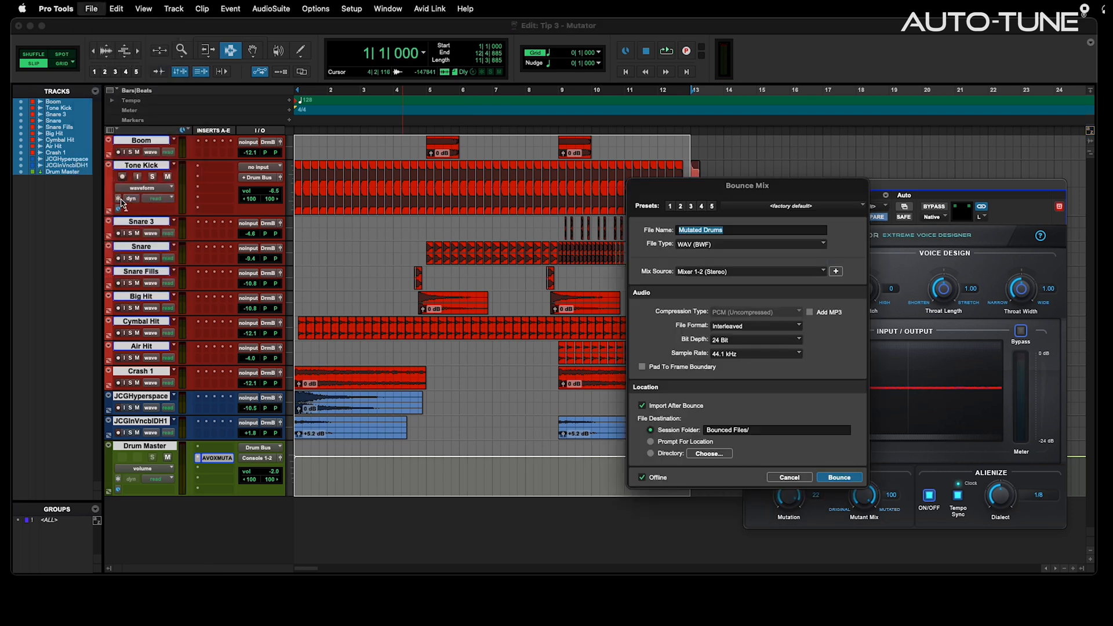
Bounce the mix into a new Mutated Drums track and delete its silent lead-in
{"action": "left_click", "coordinate": [839, 478]}
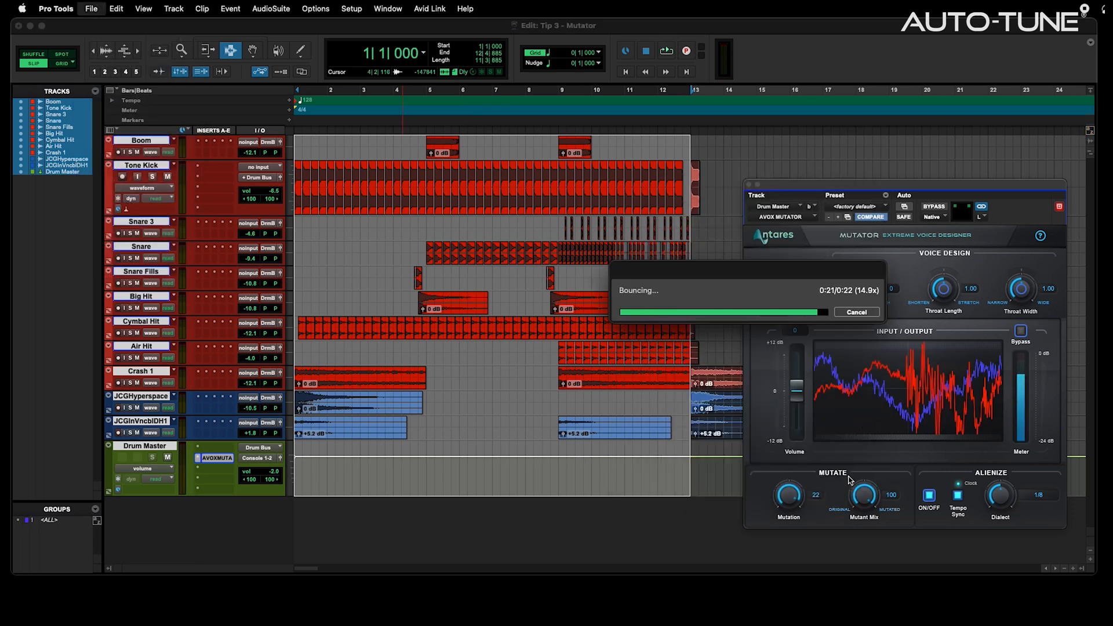
{"action": "left_click", "coordinate": [795, 340]}
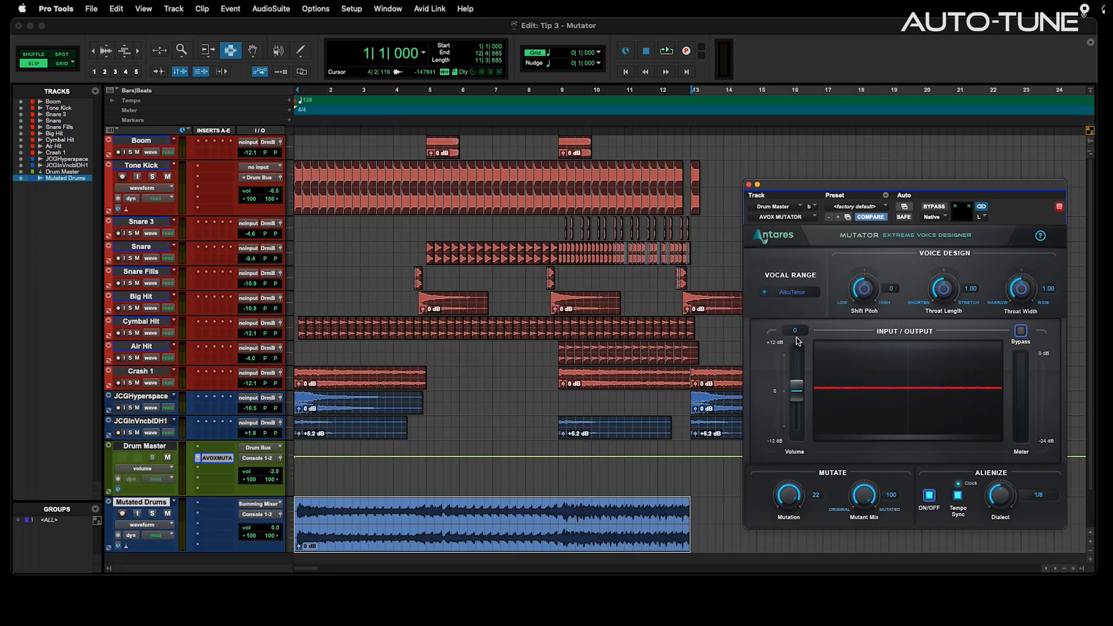
{"action": "left_click", "coordinate": [301, 511]}
{"action": "key", "text": "super+bracketright"}
{"action": "key", "text": "super+bracketright"}
{"action": "key", "text": "super+bracketright"}
{"action": "key", "text": "super+bracketright"}
{"action": "key", "text": "super+bracketright"}
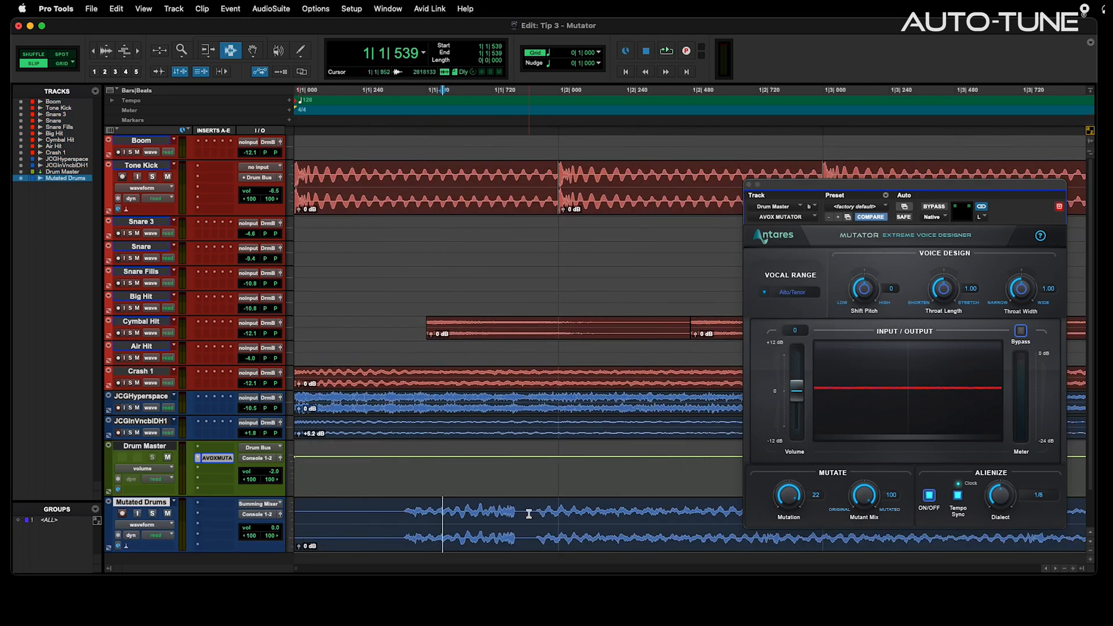
{"action": "left_click_drag", "start_coordinate": [535, 509], "coordinate": [294, 510]}
{"action": "key", "text": "Delete"}
Move the Mutated Drums clip to bar 1 and set its fader to -8.6 dB
{"action": "left_click_drag", "start_coordinate": [606, 535], "coordinate": [427, 519]}
{"action": "key", "text": "space"}
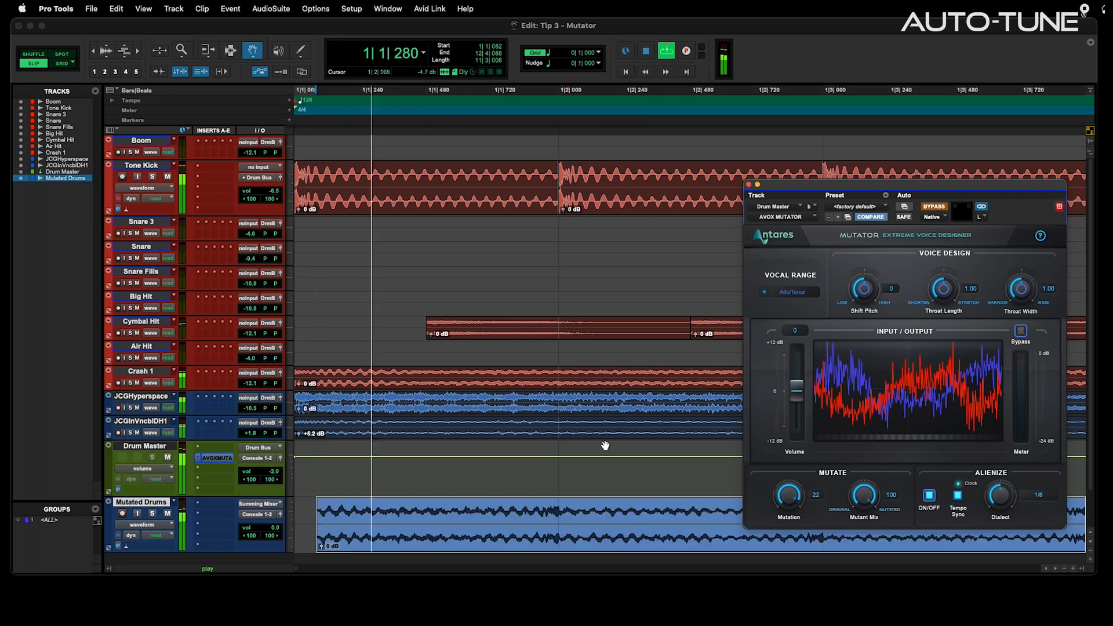
{"action": "left_click_drag", "start_coordinate": [276, 527], "coordinate": [278, 539]}
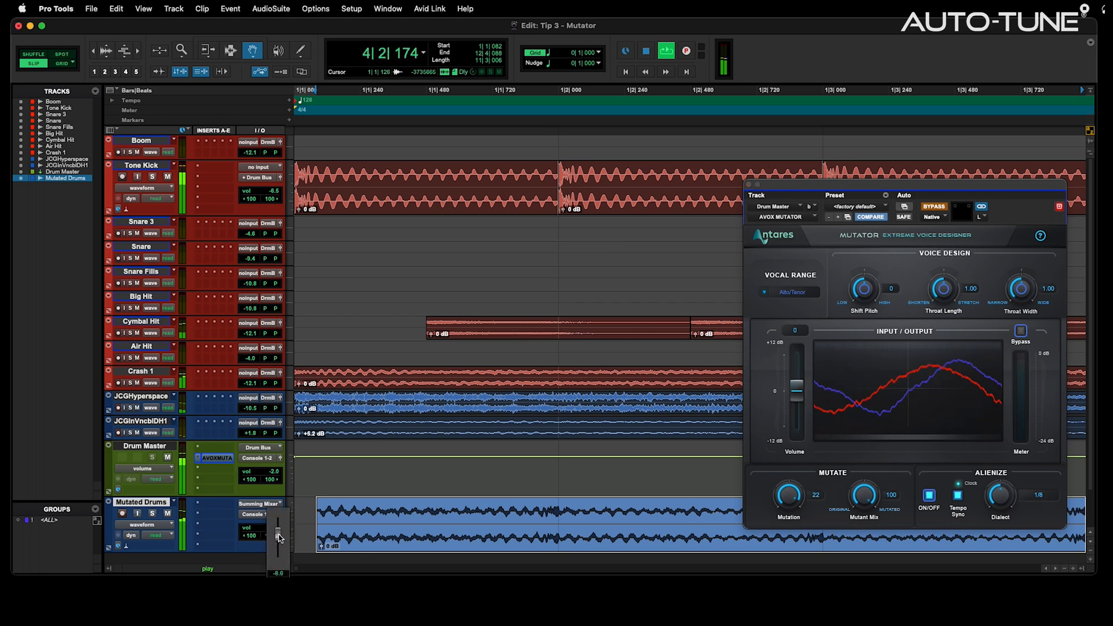
{"action": "left_click_drag", "start_coordinate": [279, 537], "coordinate": [279, 538]}
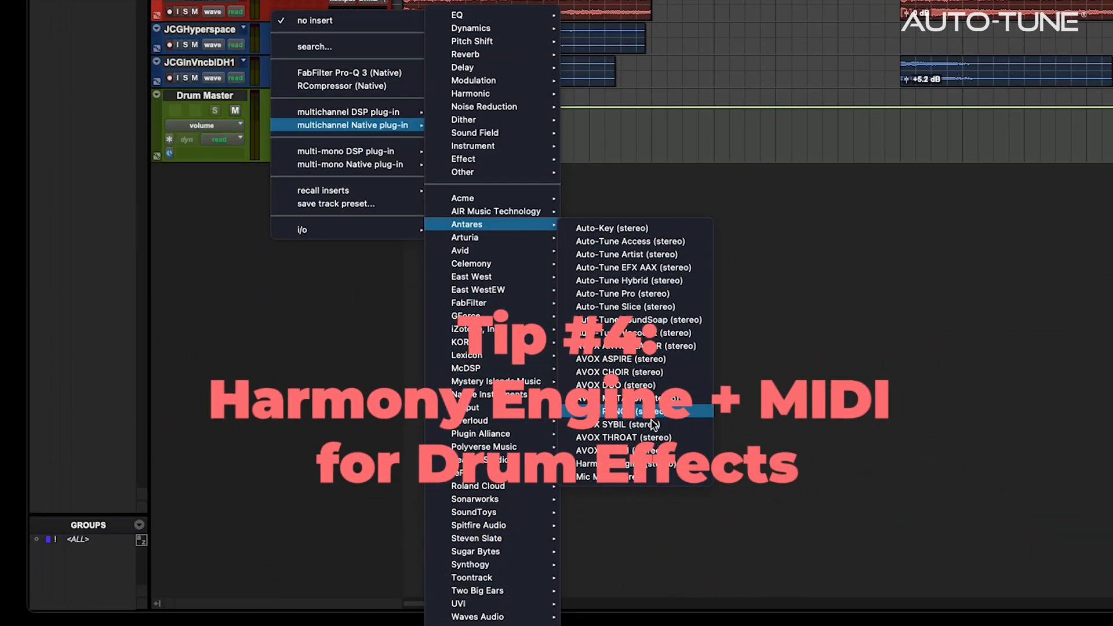
Insert Harmony Engine (stereo) on Drum Master, harmony source Chord Via MIDI, input tracking 27
{"action": "left_click", "coordinate": [650, 466]}
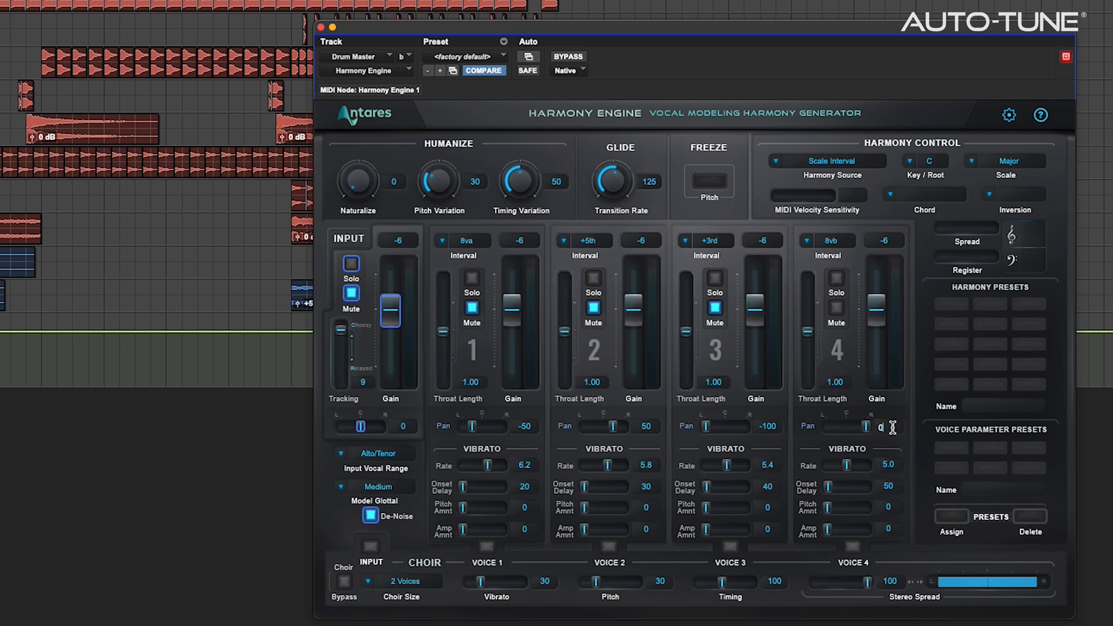
{"action": "left_click", "coordinate": [850, 162]}
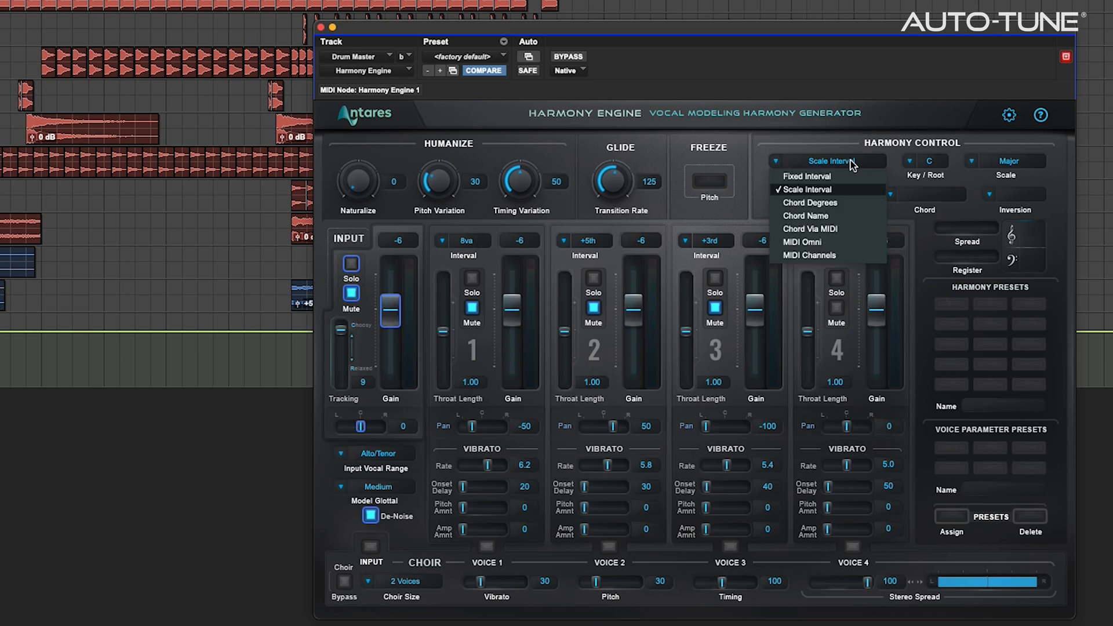
{"action": "left_click", "coordinate": [852, 230]}
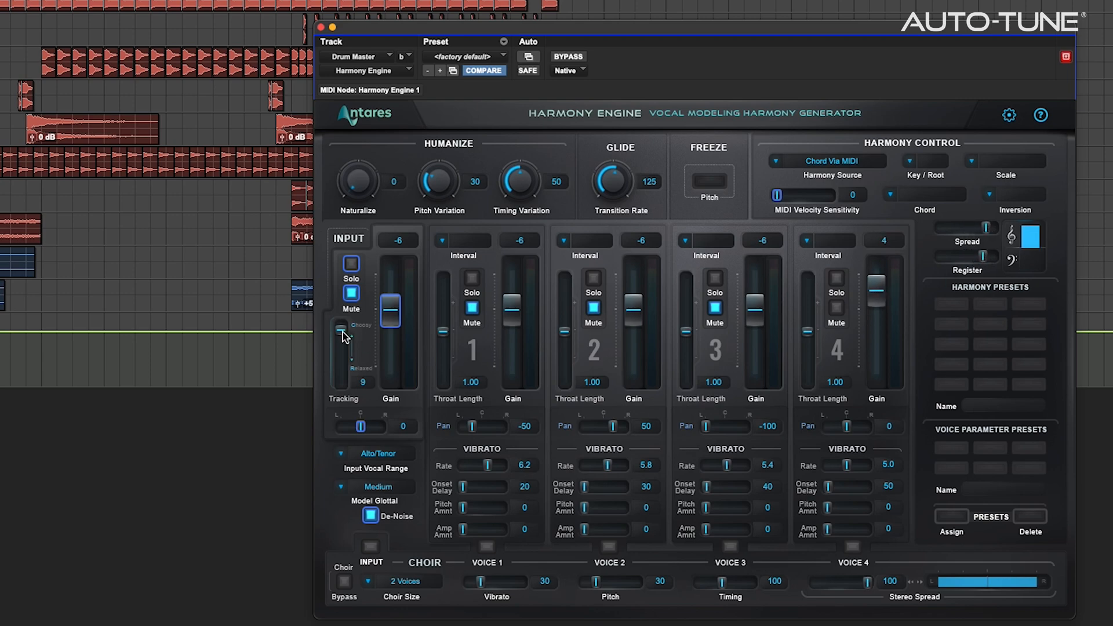
{"action": "left_click_drag", "start_coordinate": [341, 341], "coordinate": [341, 342]}
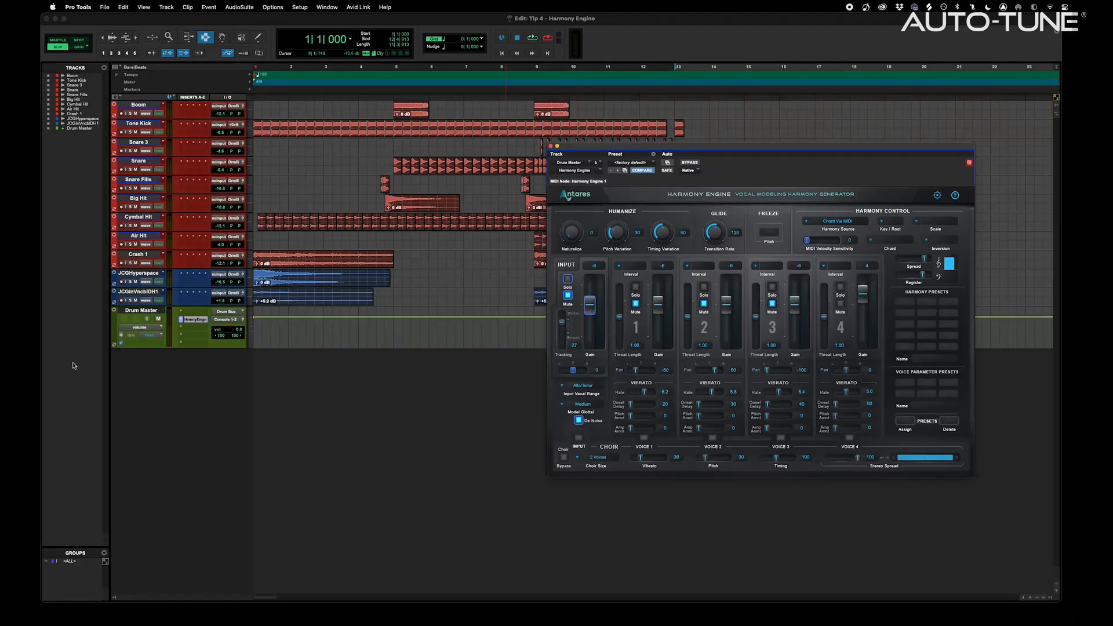
Add a MIDI track below Drum Master with its output routed to HrmnyEngn1-1
{"action": "left_click", "coordinate": [137, 311]}
{"action": "key", "text": "shift+super+n"}
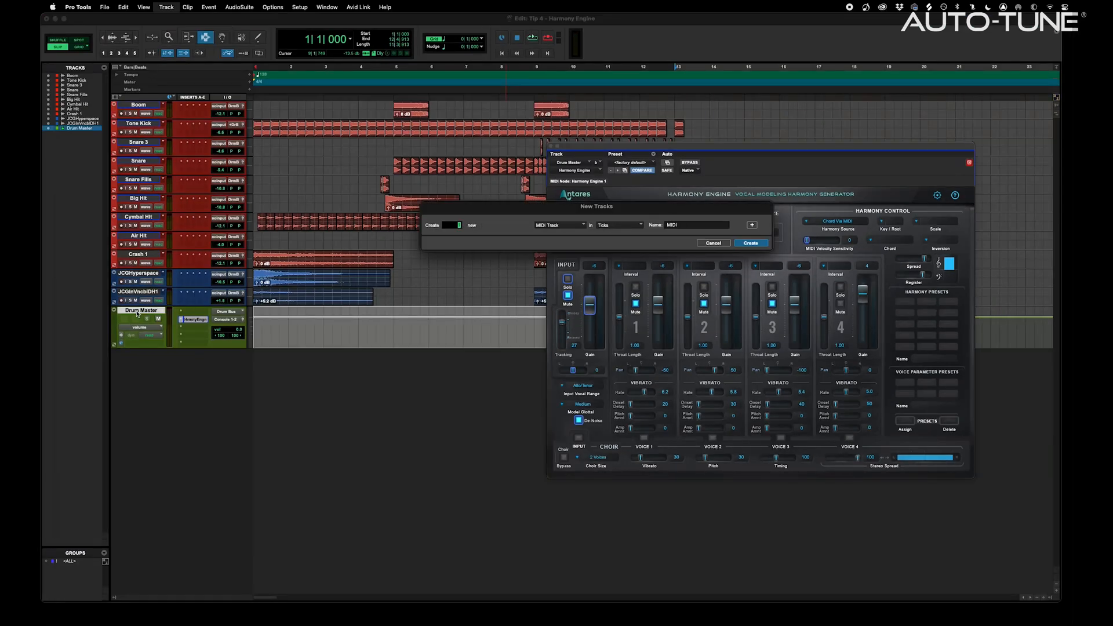
{"action": "key", "text": "Return"}
{"action": "left_click", "coordinate": [232, 364]}
{"action": "left_click", "coordinate": [326, 352]}
Rename the MIDI track HarmonyTrigger and start playback to hear the harmony
{"action": "double_click", "coordinate": [143, 354]}
{"action": "type", "text": "Harmony Trigger"}
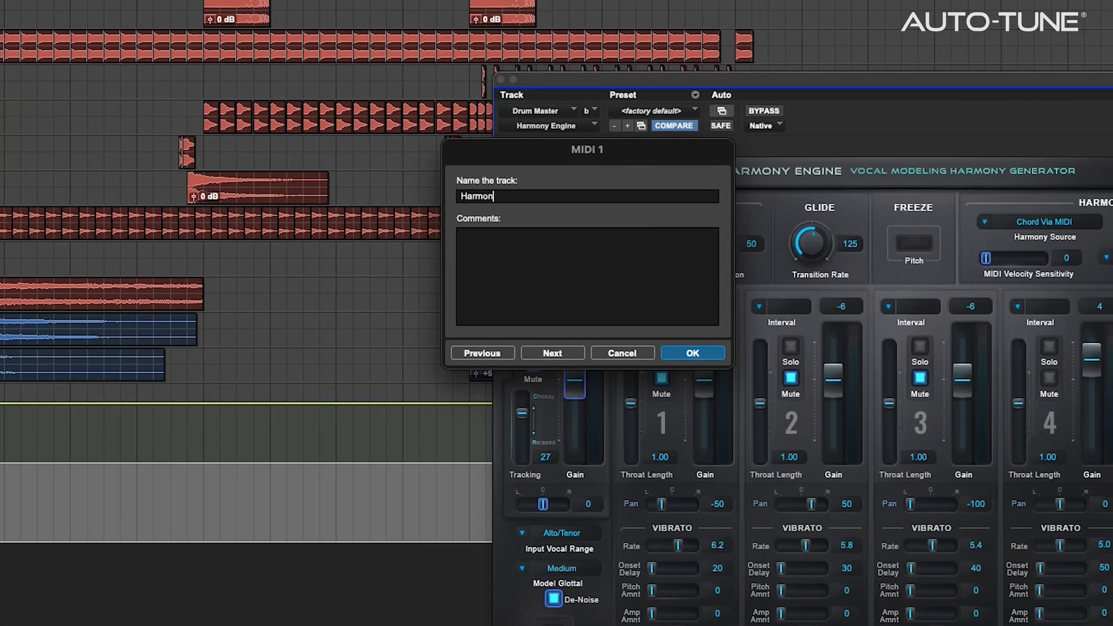
{"action": "key", "text": "Return"}
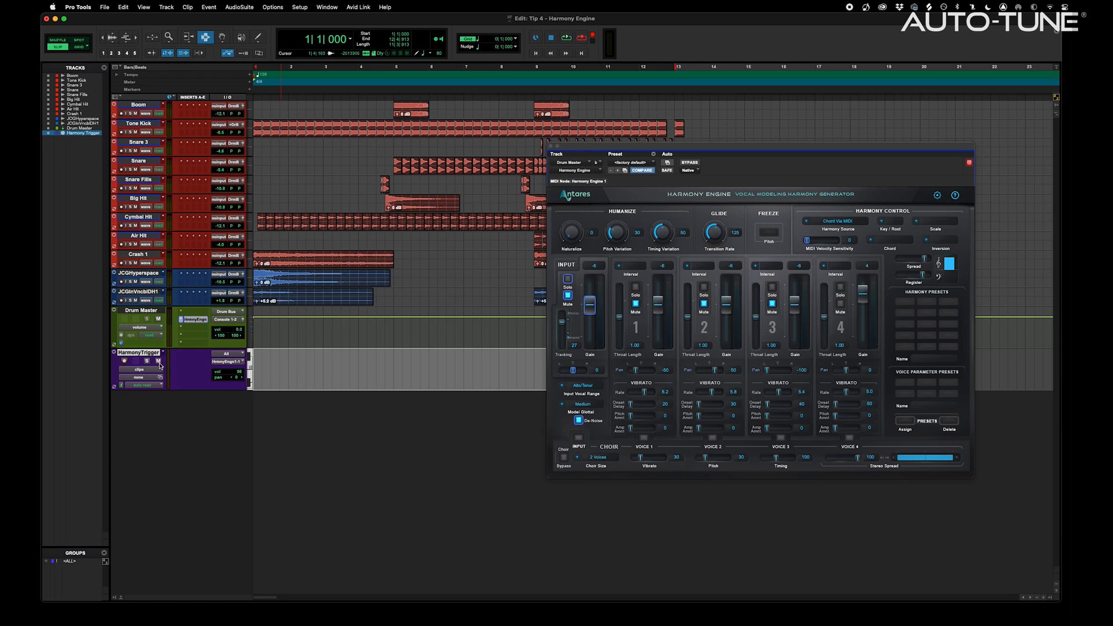
{"action": "key", "text": "space"}
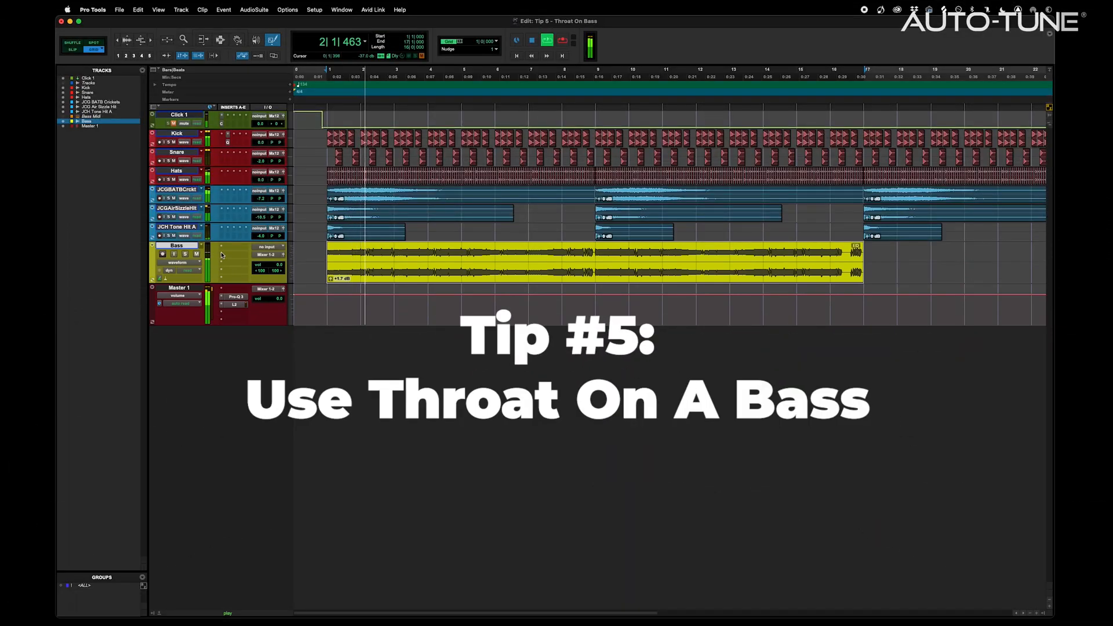
Insert the AVOX Throat plug-in on the Bass track
{"action": "left_click", "coordinate": [223, 246]}
{"action": "mouse_move", "coordinate": [211, 183]}
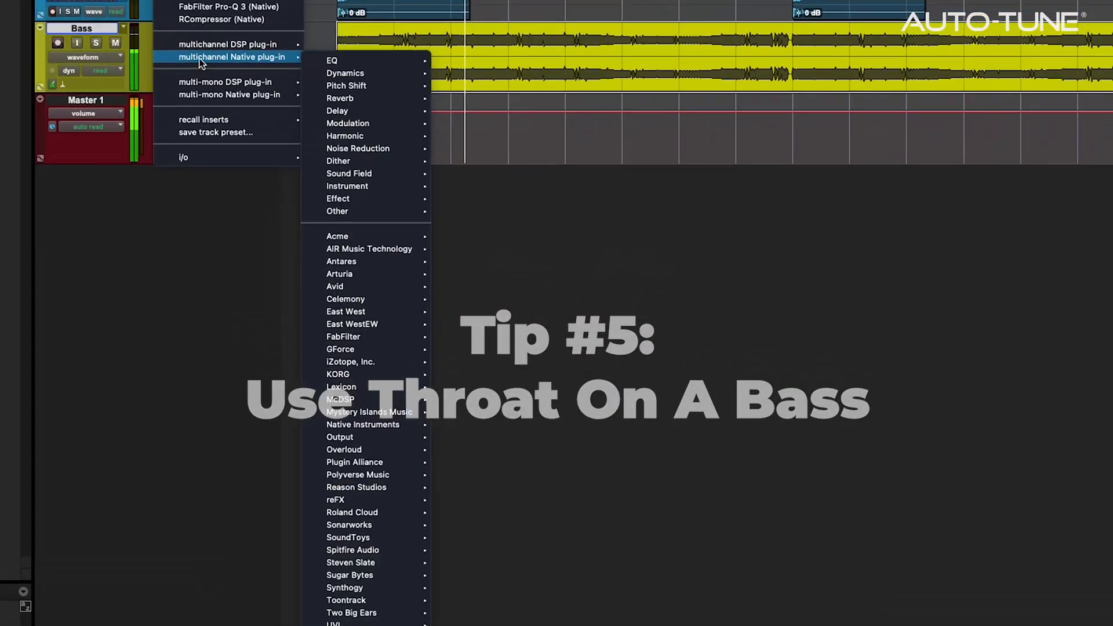
{"action": "mouse_move", "coordinate": [383, 335]}
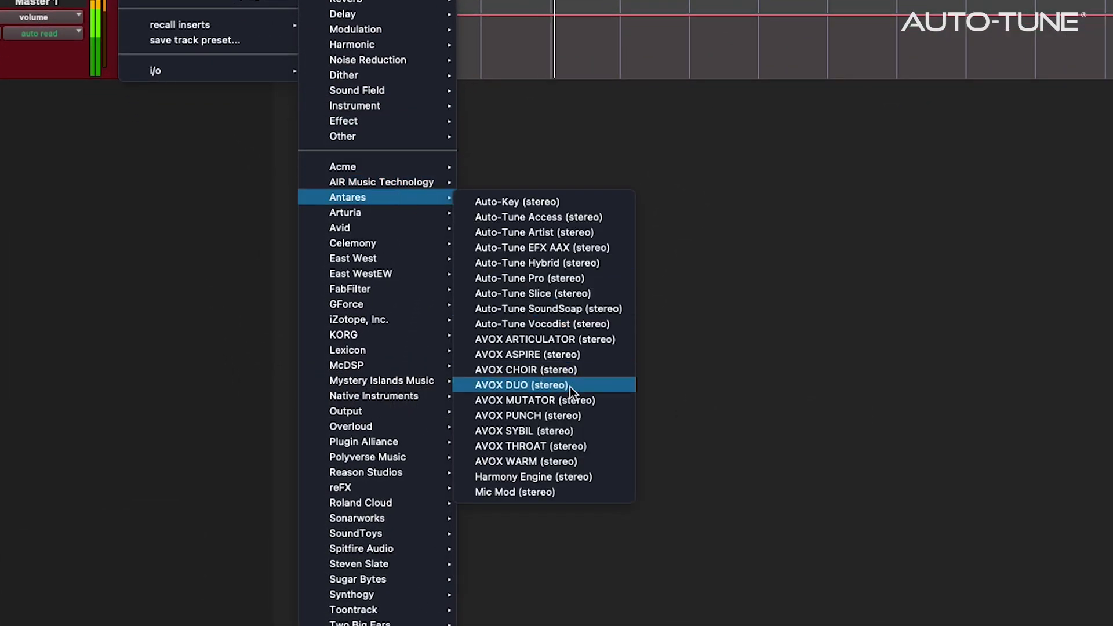
{"action": "left_click", "coordinate": [577, 444]}
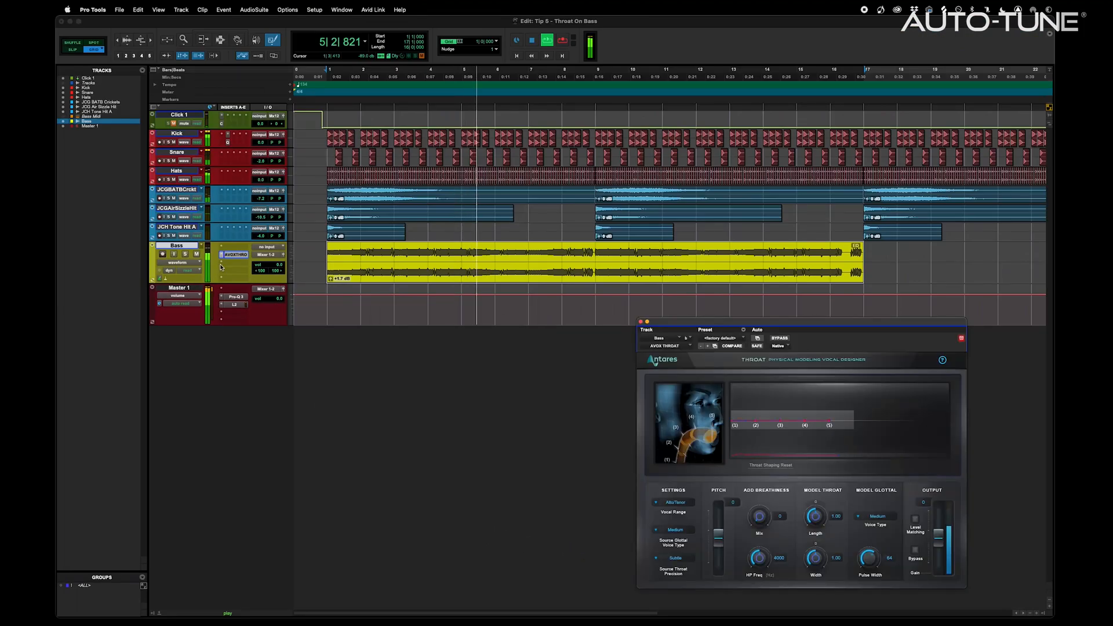
Add RCompressor to Bass with the Throat Comp preset, then bring up AVOX Throat
{"action": "left_click", "coordinate": [222, 262]}
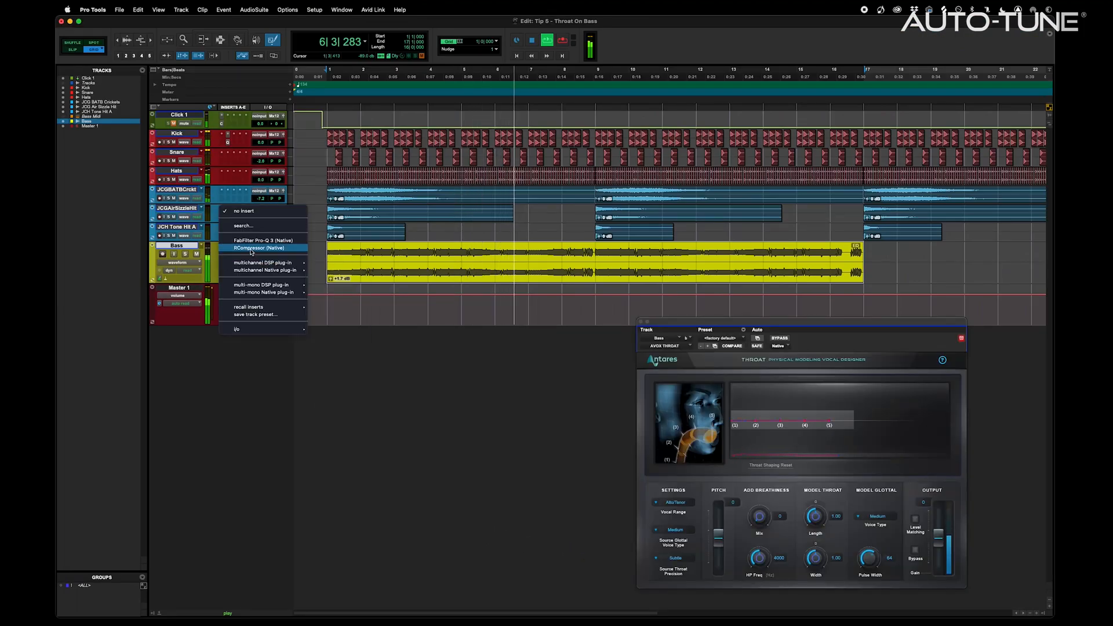
{"action": "left_click", "coordinate": [255, 247]}
{"action": "left_click", "coordinate": [733, 340]}
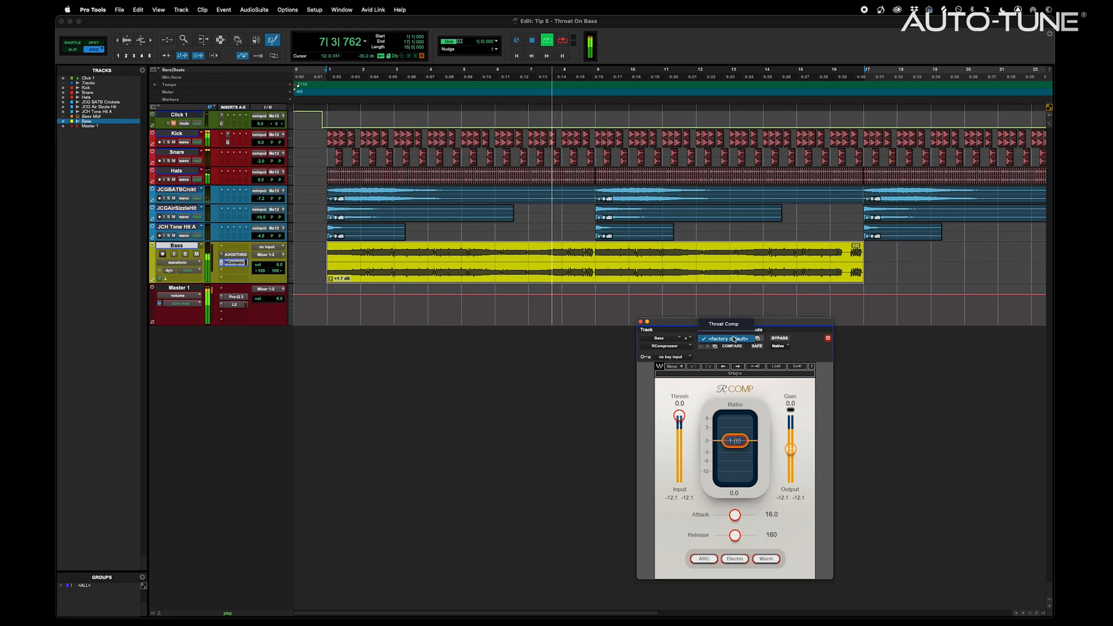
{"action": "left_click", "coordinate": [736, 326]}
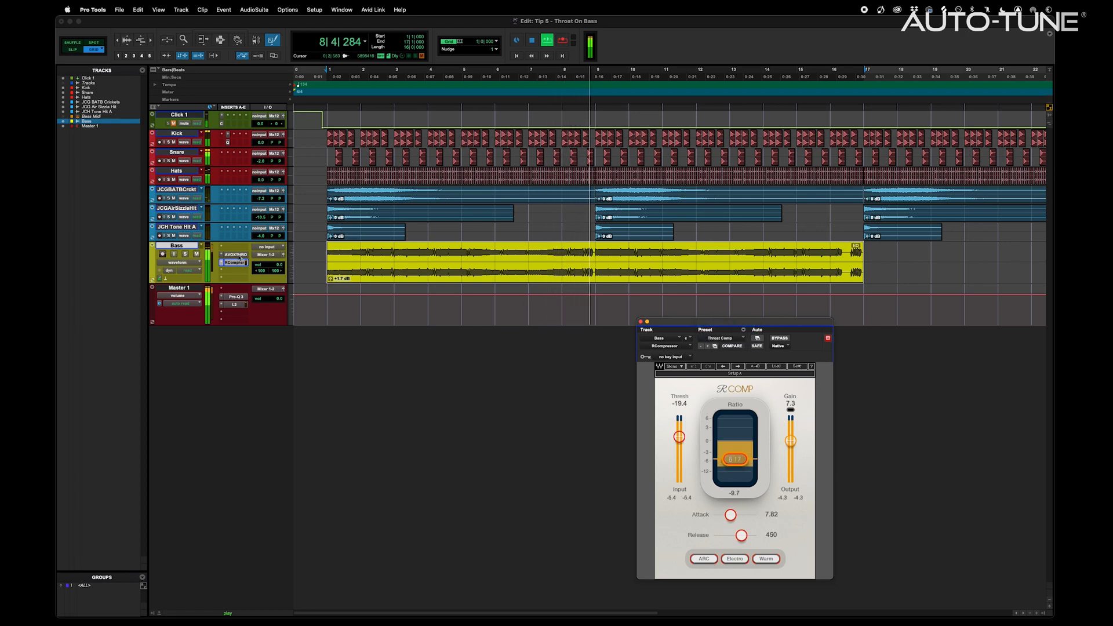
{"action": "left_click", "coordinate": [234, 255]}
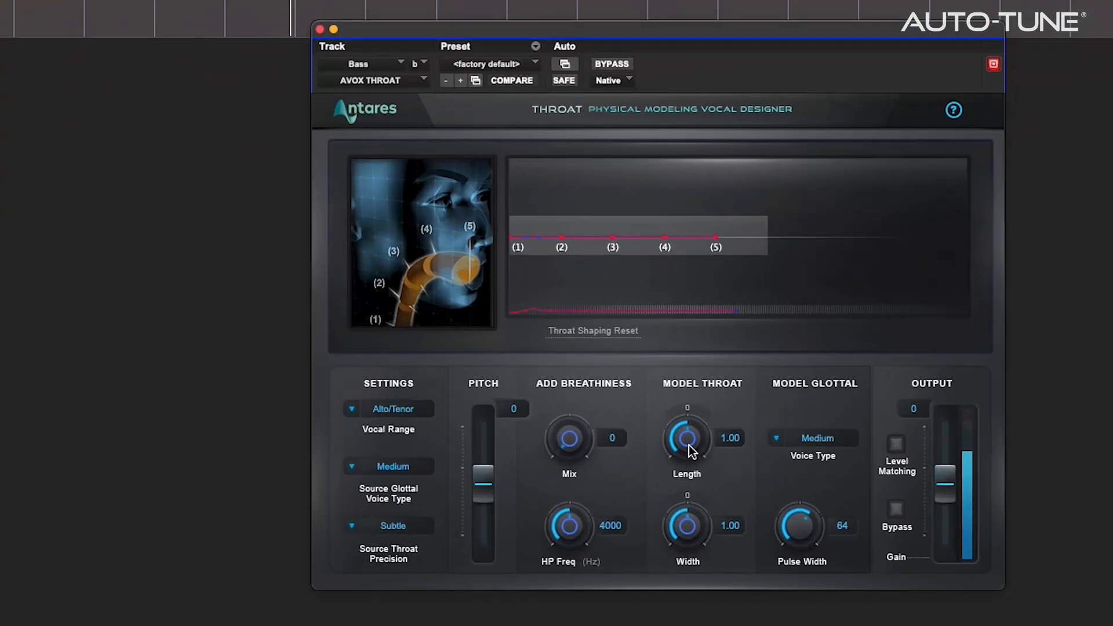
Set both source and model glottal voice types to Loud and lower the glottal pulse width
{"action": "left_click_drag", "start_coordinate": [811, 527], "coordinate": [817, 612]}
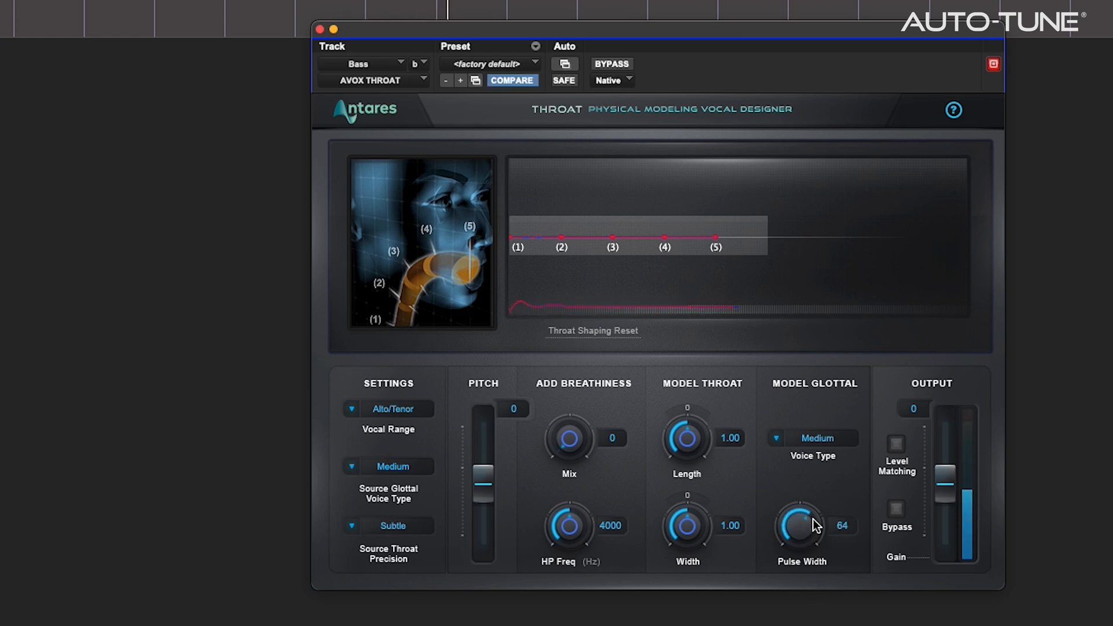
{"action": "left_click", "coordinate": [408, 464]}
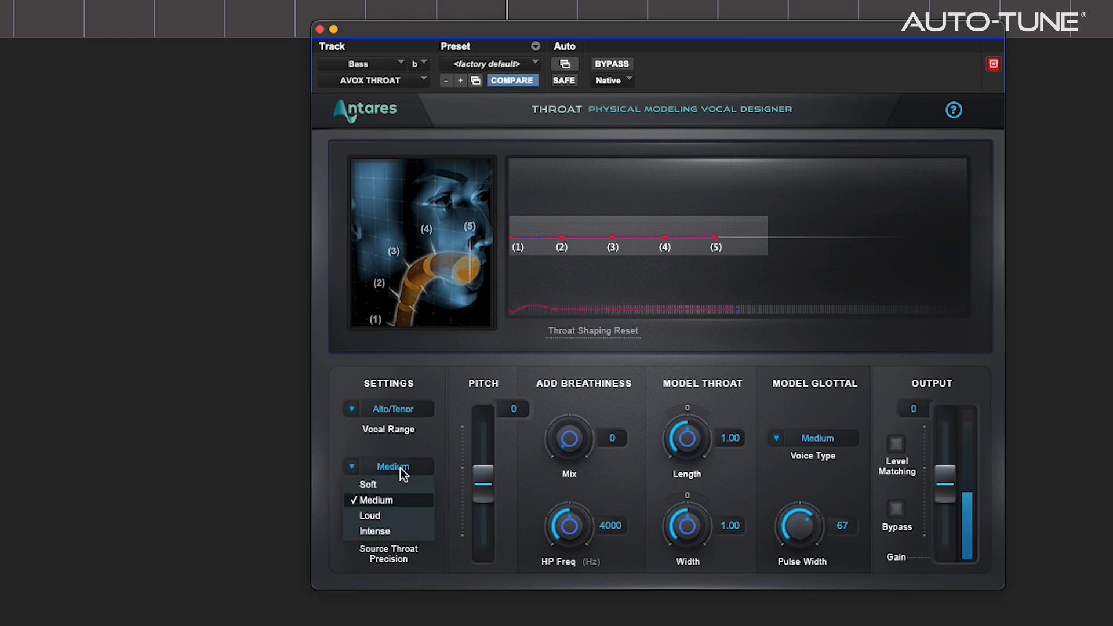
{"action": "left_click", "coordinate": [391, 514]}
{"action": "left_click", "coordinate": [819, 439]}
{"action": "left_click", "coordinate": [818, 489]}
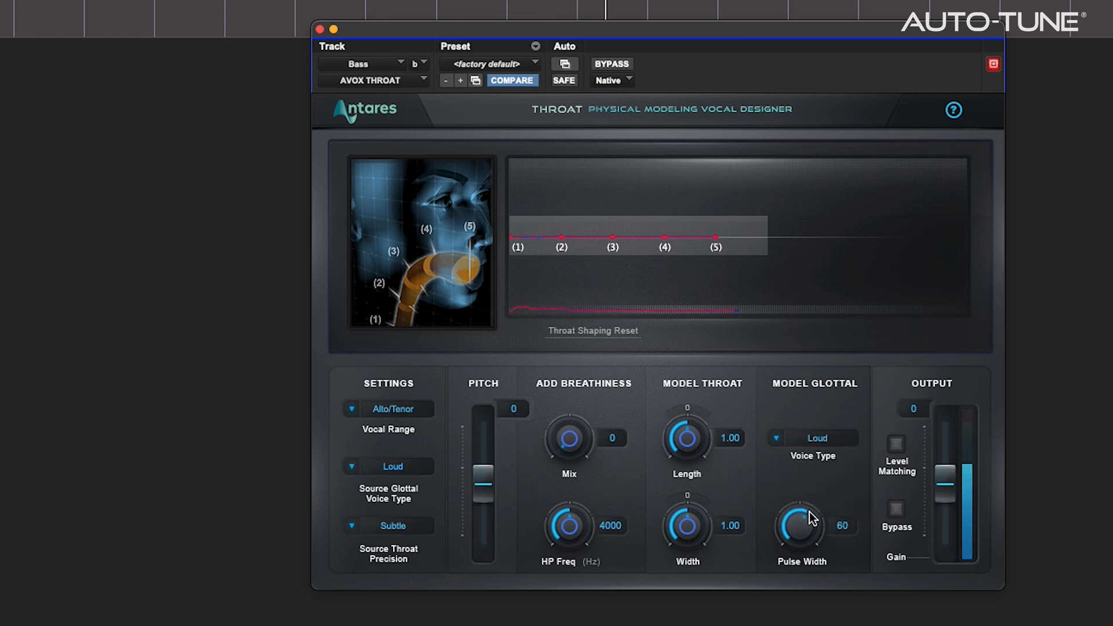
{"action": "left_click_drag", "start_coordinate": [805, 532], "coordinate": [804, 607]}
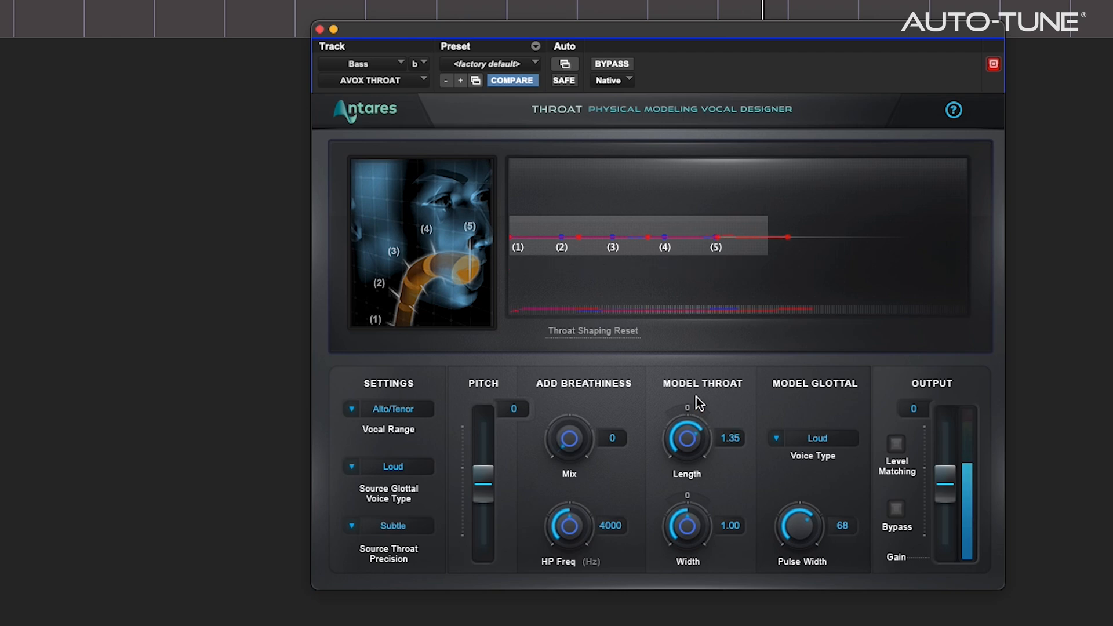
Widen the throat to 1.41, set length to 1.23, and reshape the curve with a peak at point 4
{"action": "left_click_drag", "start_coordinate": [690, 504], "coordinate": [690, 467]}
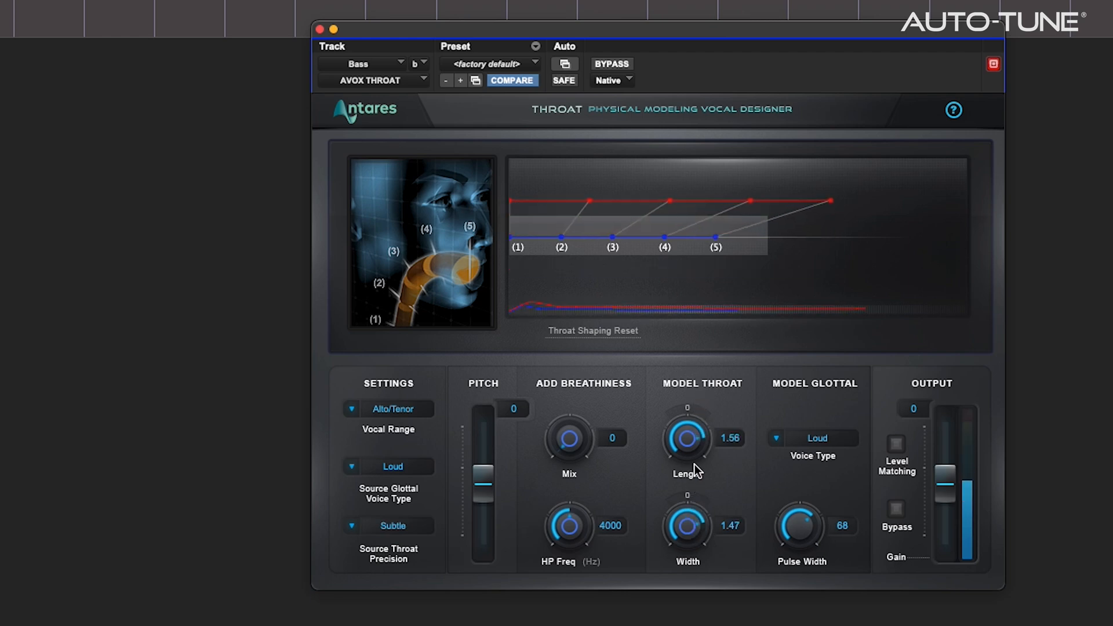
{"action": "left_click_drag", "start_coordinate": [671, 231], "coordinate": [667, 253]}
{"action": "left_click_drag", "start_coordinate": [677, 458], "coordinate": [726, 516]}
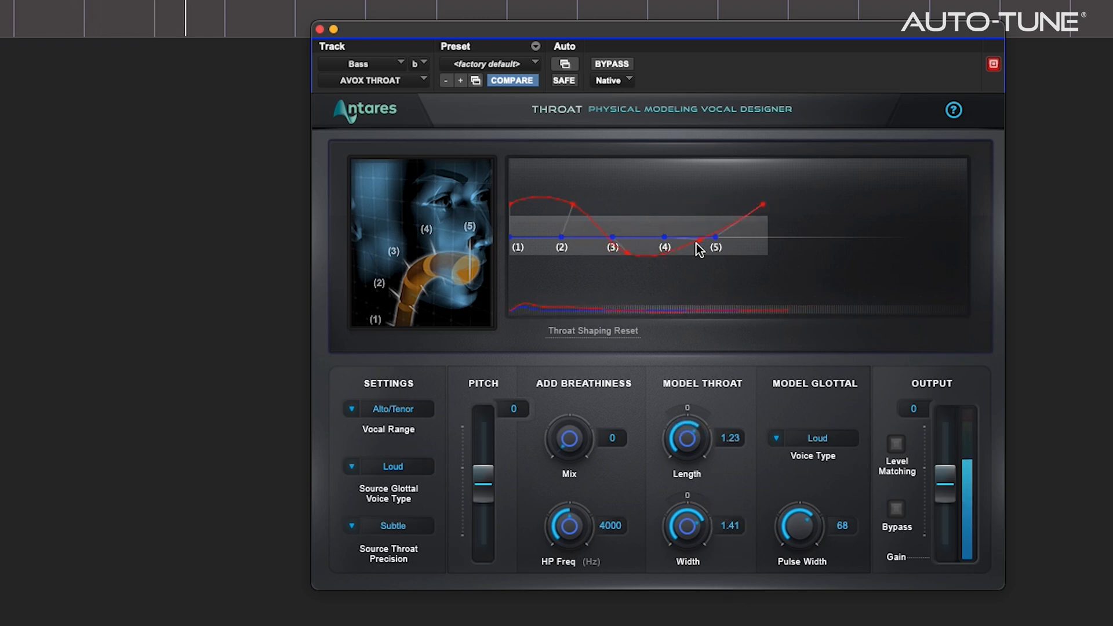
{"action": "left_click_drag", "start_coordinate": [691, 256], "coordinate": [686, 176]}
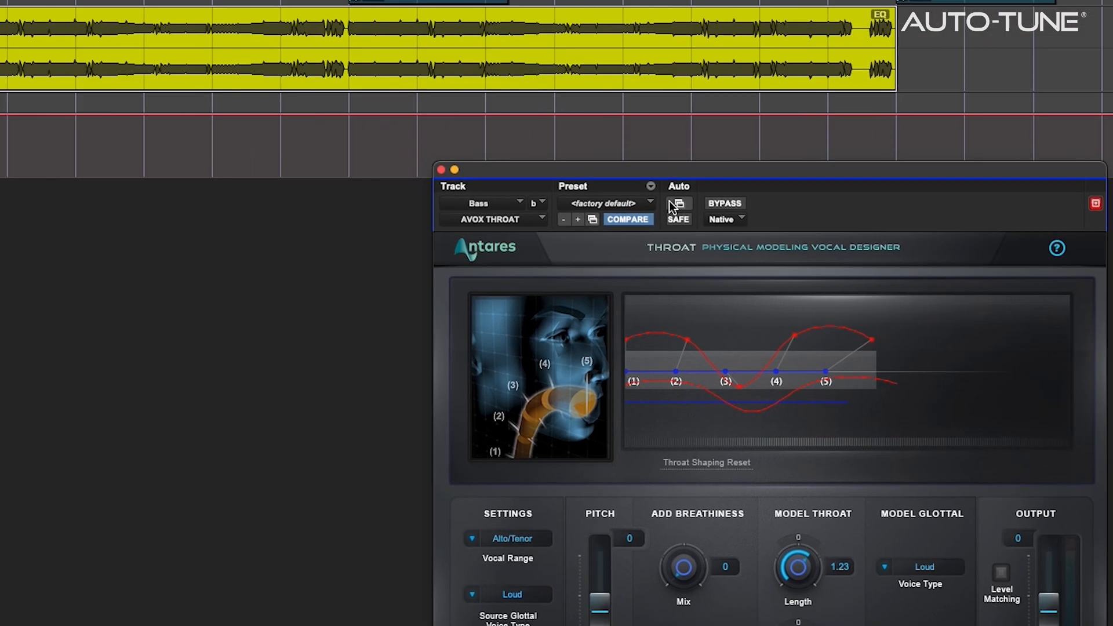
Make Throat Length and Glottal Pulse Width automatable on the Bass AVOX Throat
{"action": "left_click", "coordinate": [565, 63]}
{"action": "double_click", "coordinate": [397, 208]}
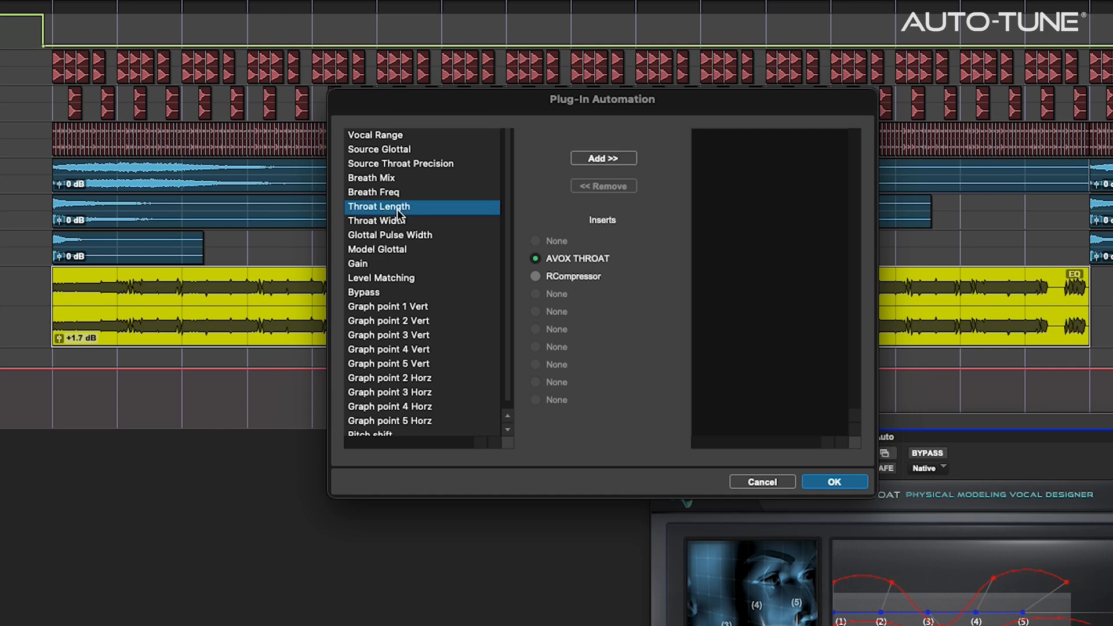
{"action": "double_click", "coordinate": [399, 221]}
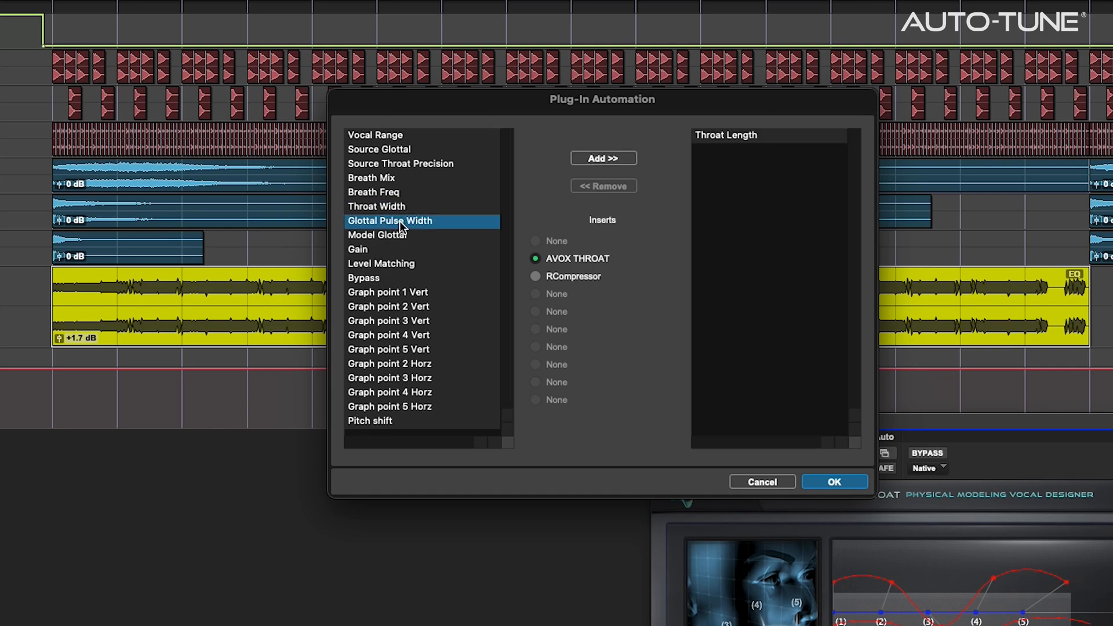
{"action": "left_click", "coordinate": [835, 482]}
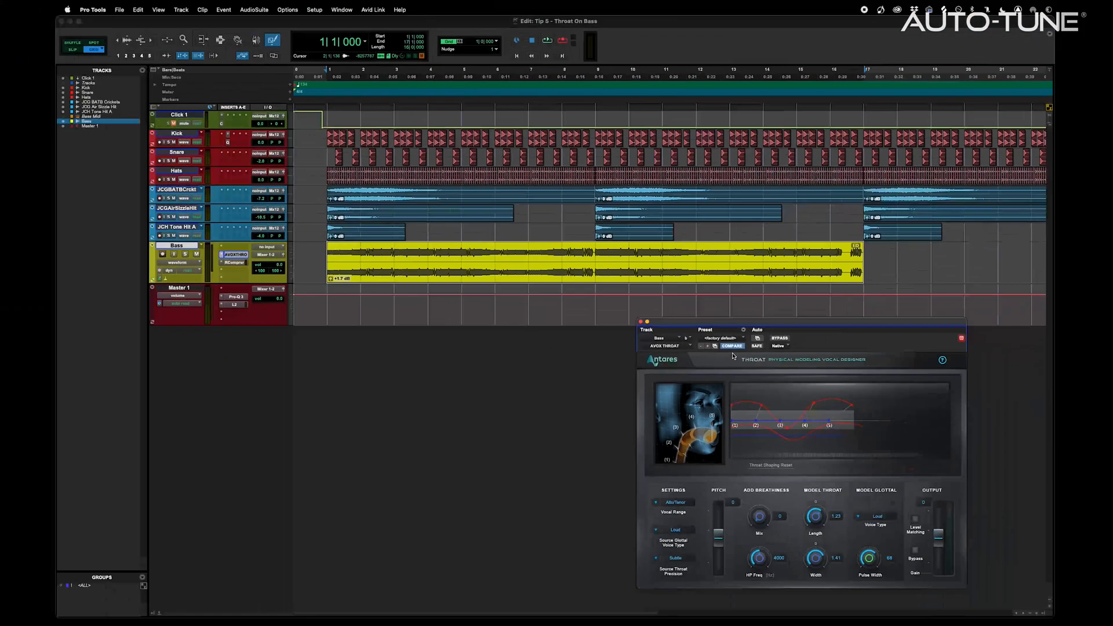
Show the Throat Length lane and draw triangle-wave automation across it during playback
{"action": "left_click", "coordinate": [200, 264]}
{"action": "mouse_move", "coordinate": [215, 307]}
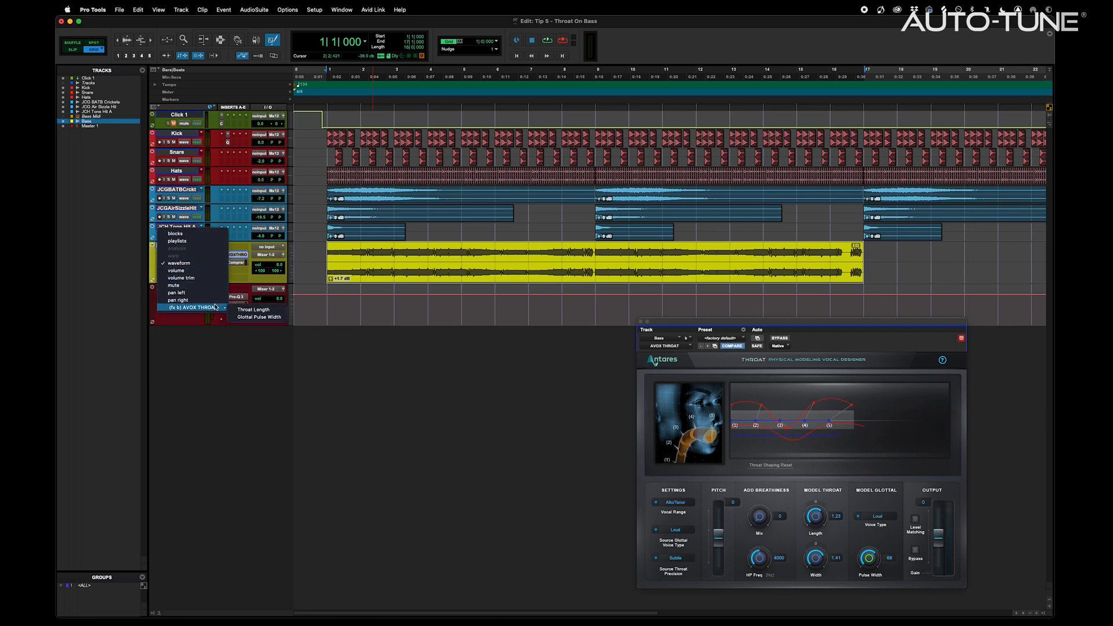
{"action": "left_click", "coordinate": [277, 312]}
{"action": "left_click", "coordinate": [271, 44]}
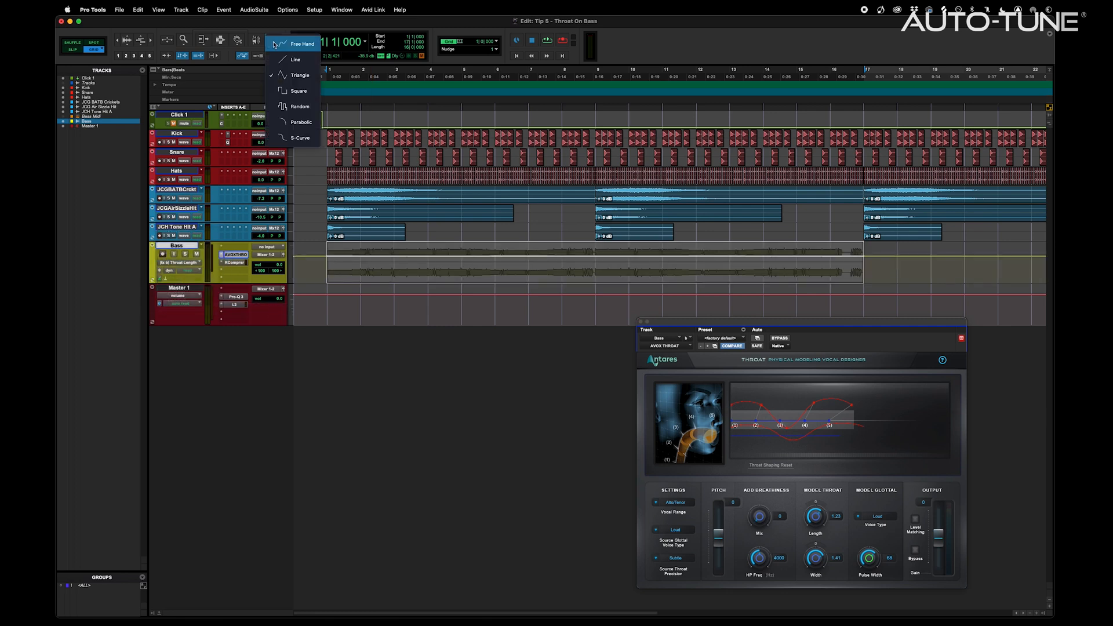
{"action": "left_click", "coordinate": [293, 75]}
{"action": "key", "text": "space"}
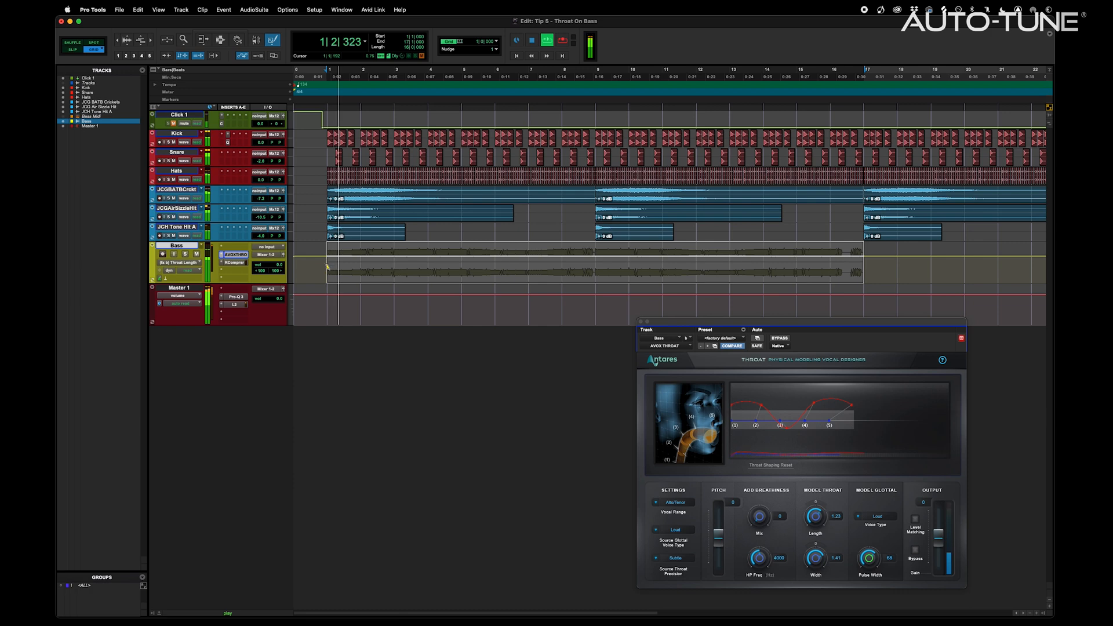
{"action": "left_click_drag", "start_coordinate": [328, 251], "coordinate": [863, 252]}
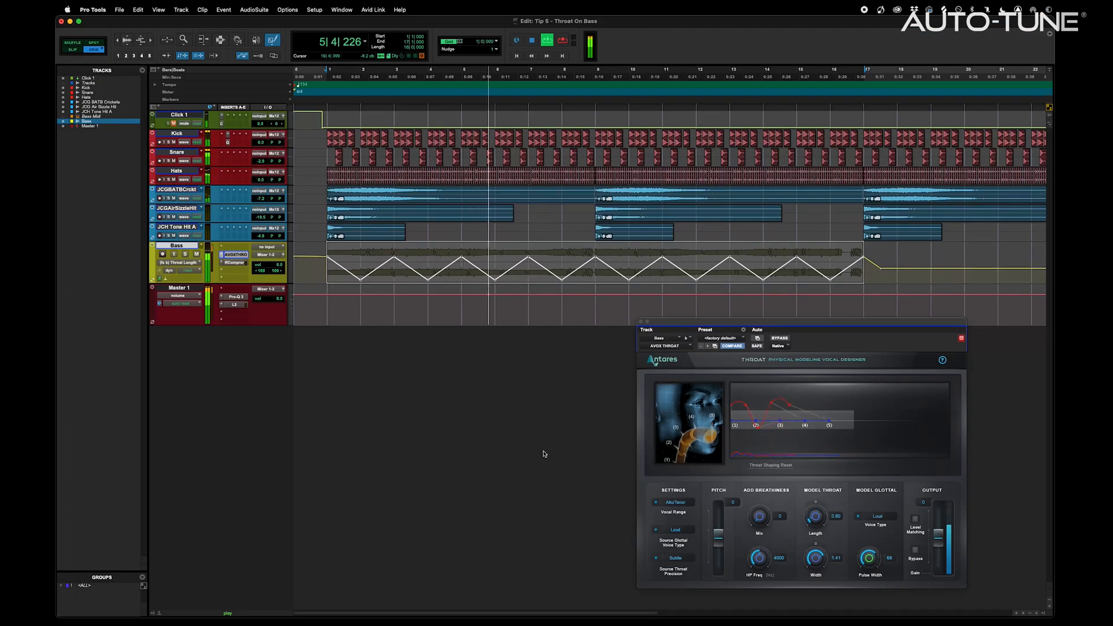
Show the Glottal Pulse Width lane and draw a triangle wave across it
{"action": "left_click", "coordinate": [188, 265]}
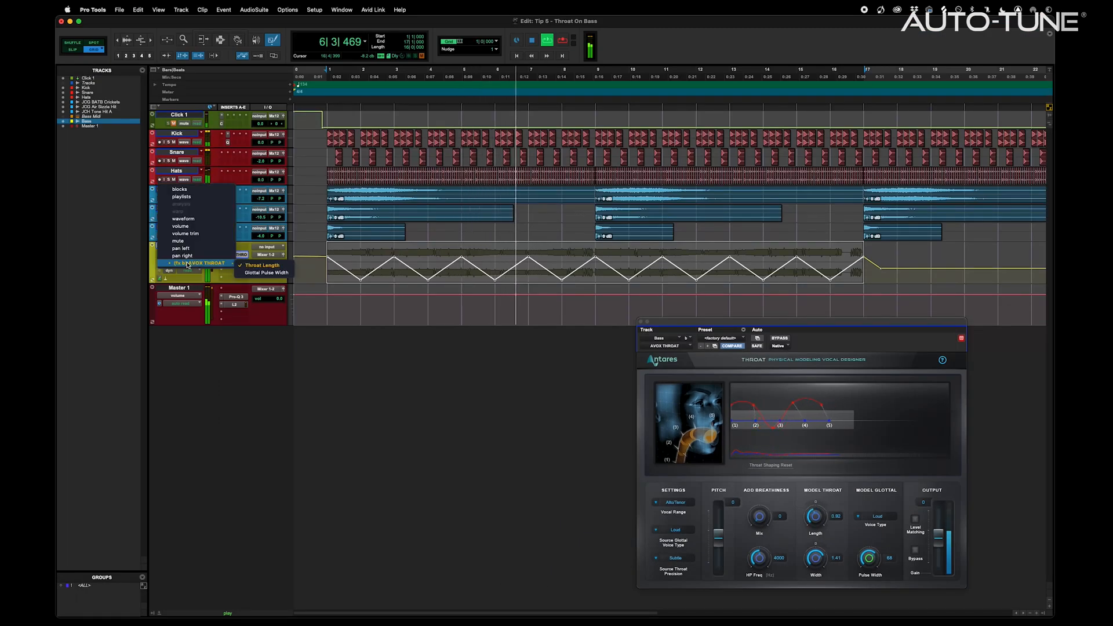
{"action": "left_click", "coordinate": [266, 273]}
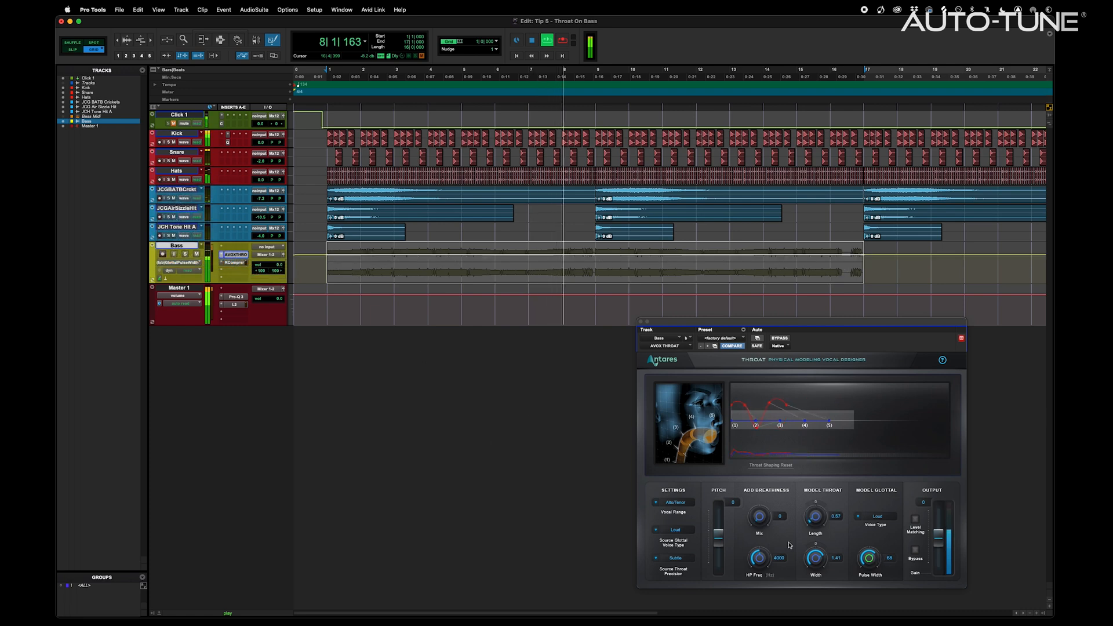
{"action": "mouse_move", "coordinate": [345, 267]}
{"action": "left_mouse_down"}
{"action": "mouse_move", "coordinate": [387, 255]}
{"action": "mouse_move", "coordinate": [861, 258]}
{"action": "left_mouse_up"}
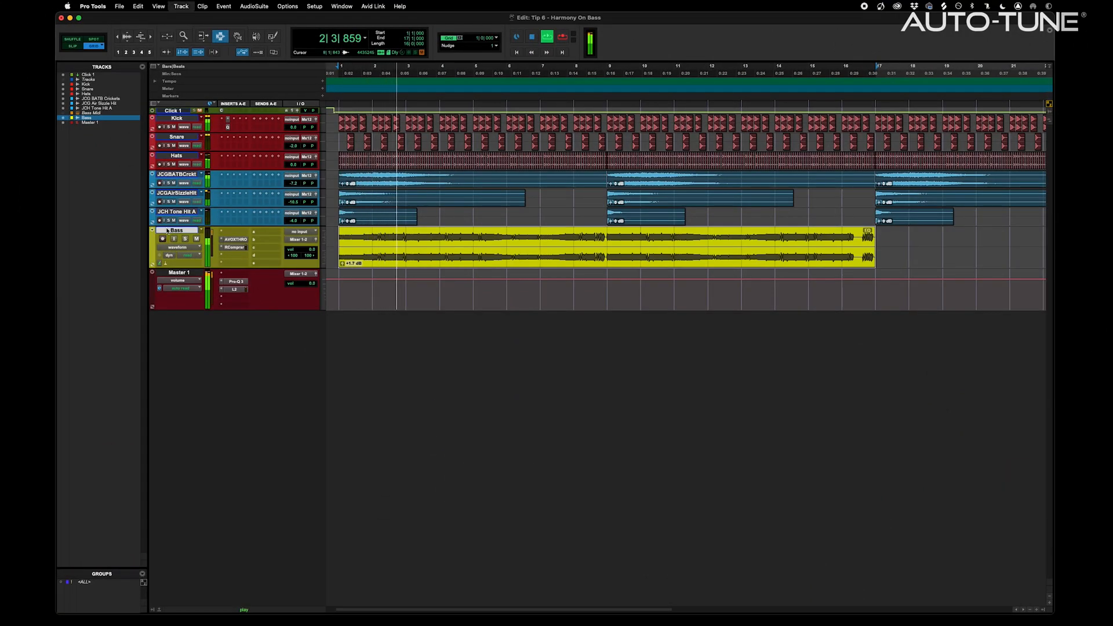
Create a mono aux track and insert Harmony Engine on it
{"action": "key", "text": "super+shift+n"}
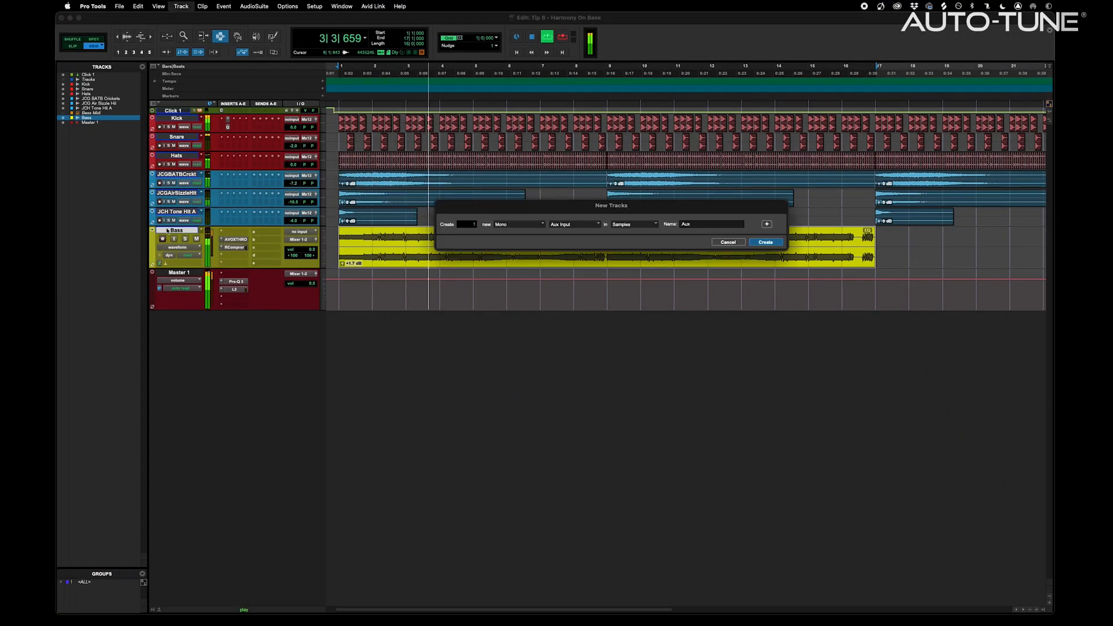
{"action": "key", "text": "Return"}
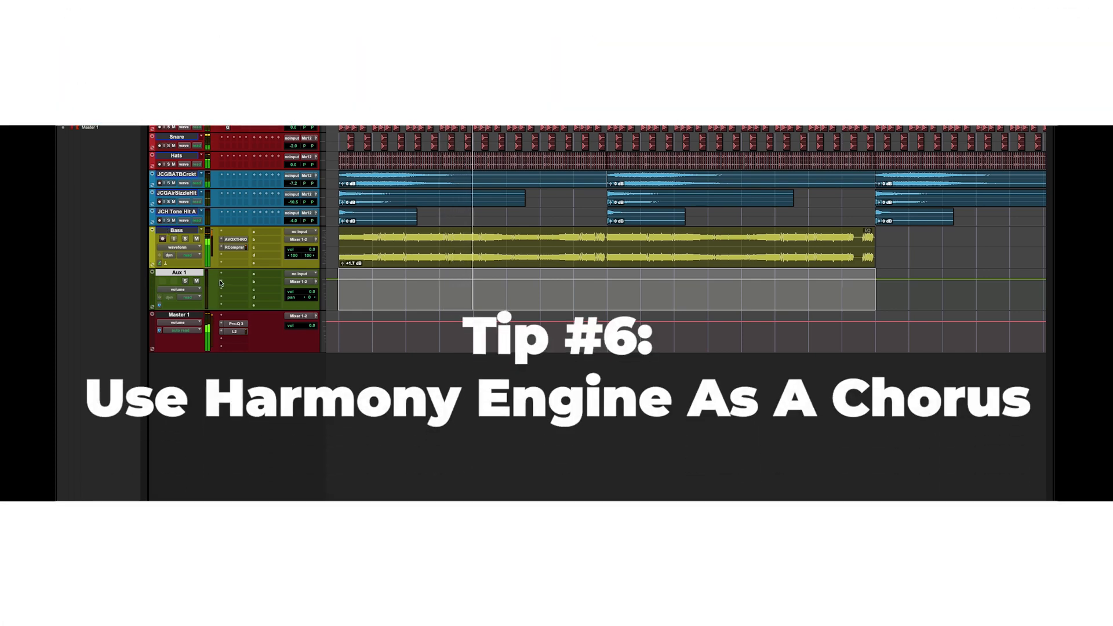
{"action": "left_click", "coordinate": [228, 282]}
{"action": "mouse_move", "coordinate": [255, 289]}
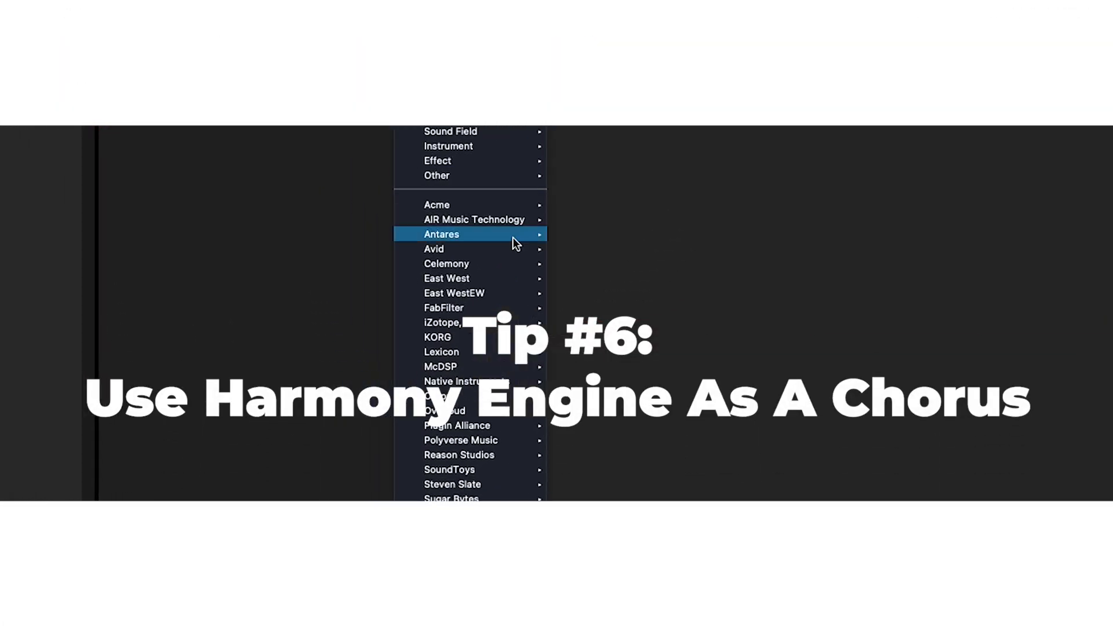
{"action": "mouse_move", "coordinate": [512, 237]}
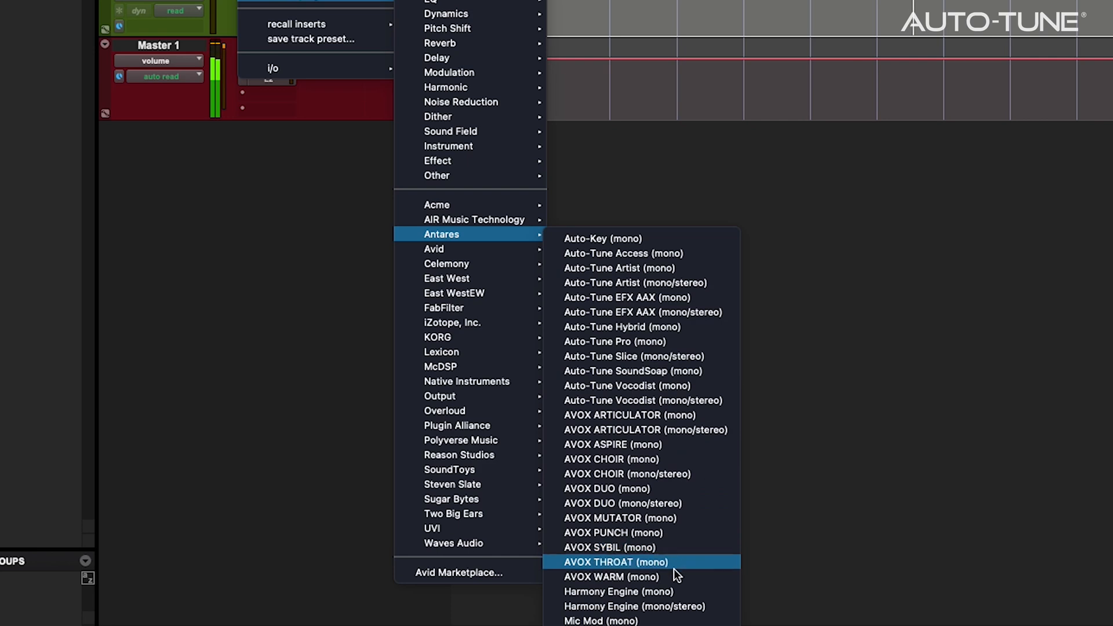
{"action": "left_click", "coordinate": [696, 607]}
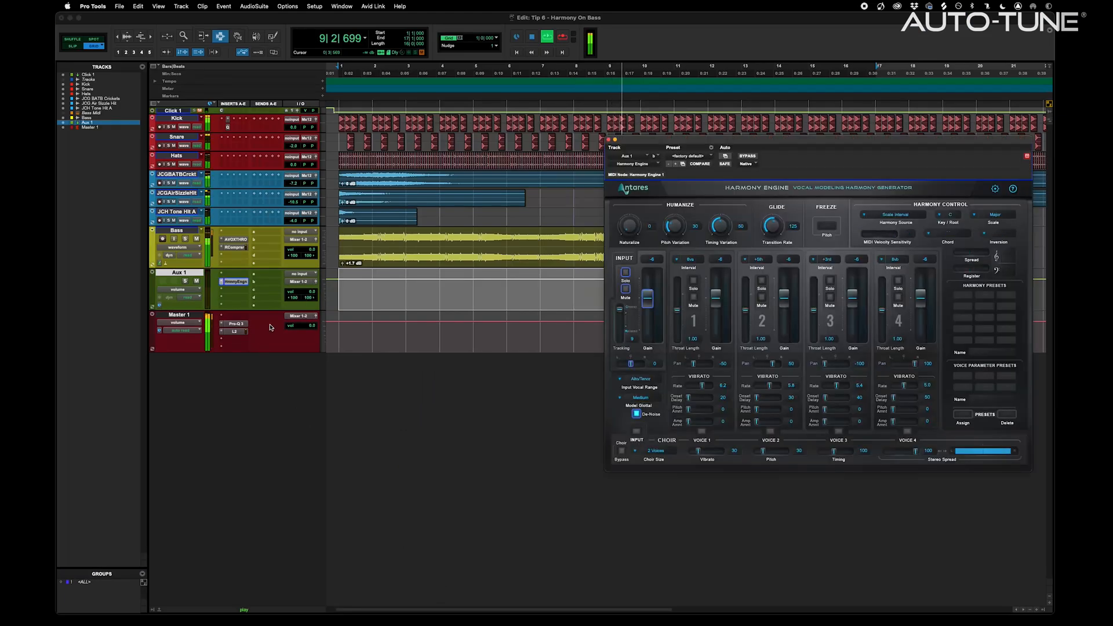
Set the aux input to Bus 61 and send the Bass track to Bus 61
{"action": "left_click", "coordinate": [304, 277]}
{"action": "mouse_move", "coordinate": [302, 282]}
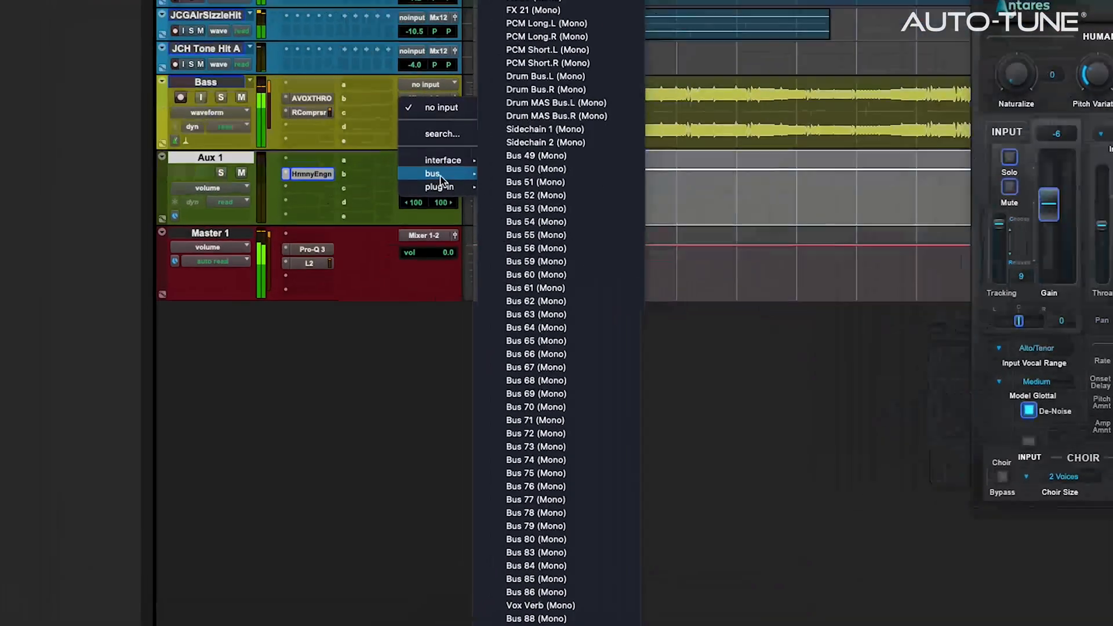
{"action": "left_click", "coordinate": [568, 285]}
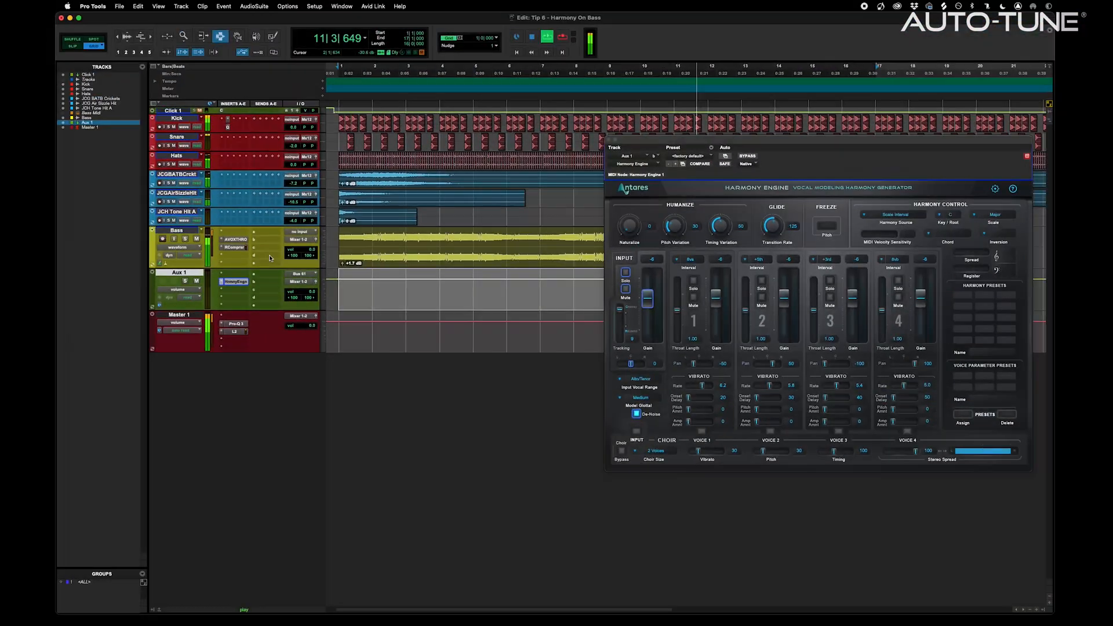
{"action": "left_click", "coordinate": [253, 232]}
{"action": "mouse_move", "coordinate": [269, 239]}
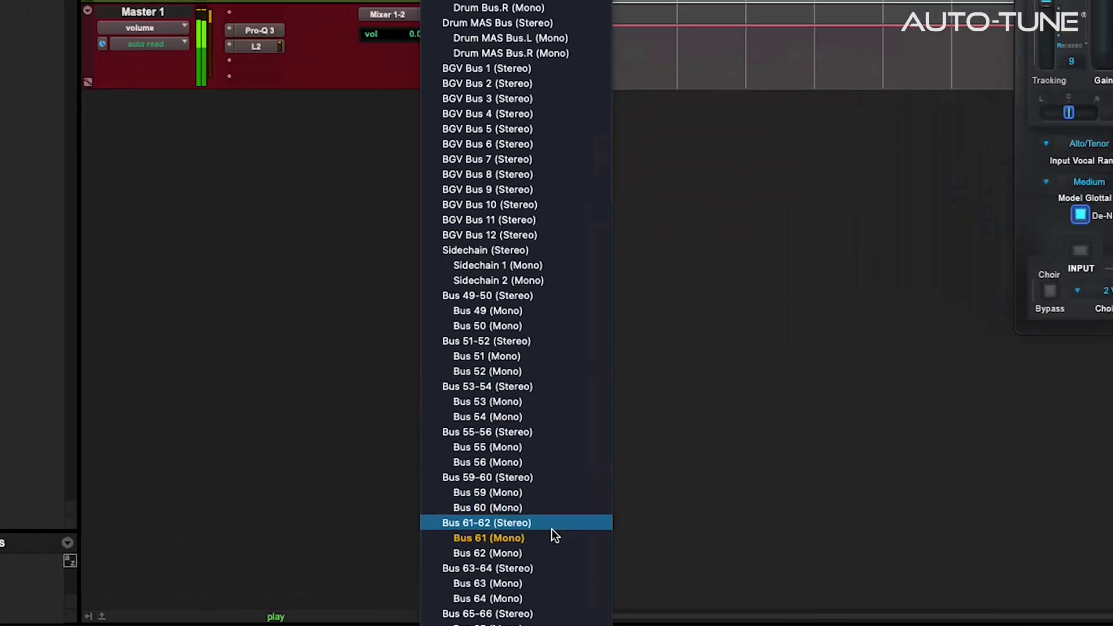
{"action": "left_click", "coordinate": [547, 539]}
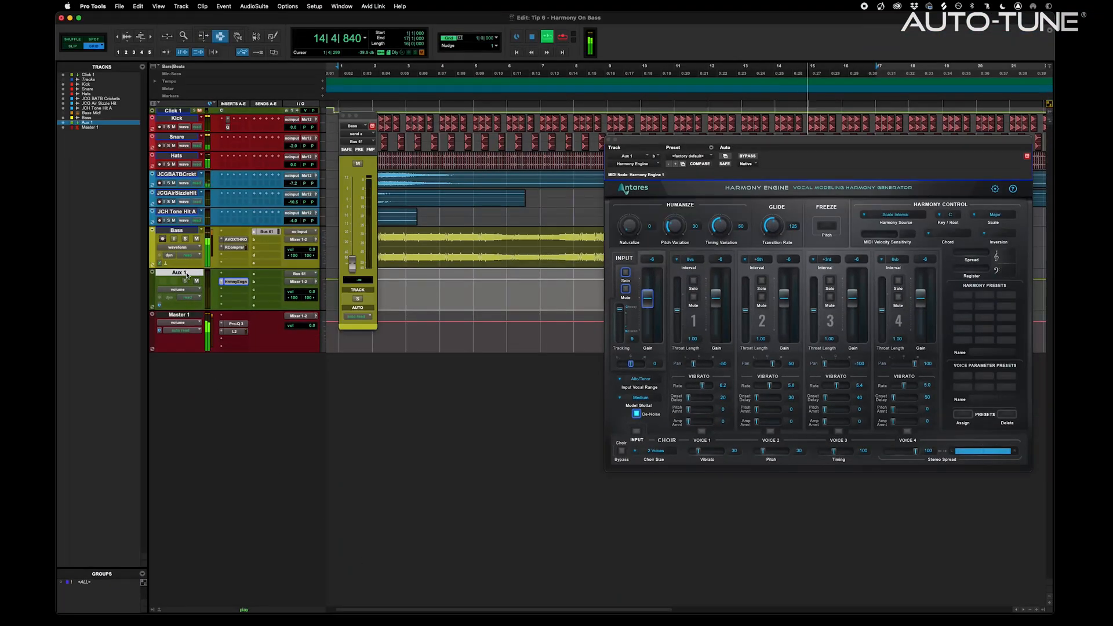
Rename the aux track Harmony Engine
{"action": "double_click", "coordinate": [186, 274]}
{"action": "type", "text": "Harmony Engine"}
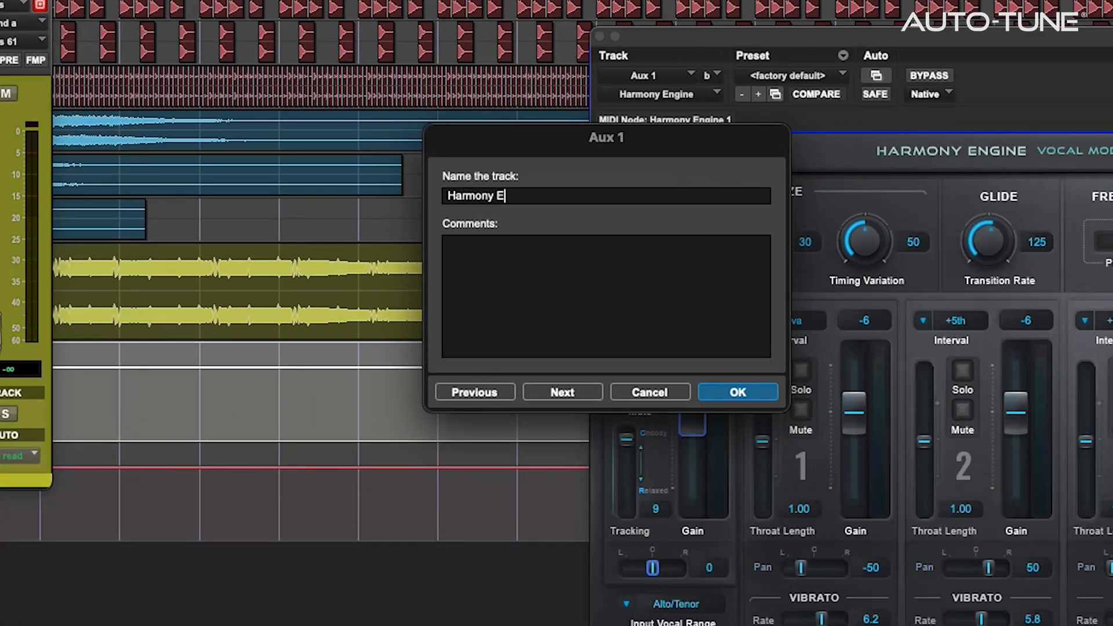
{"action": "key", "text": "Return"}
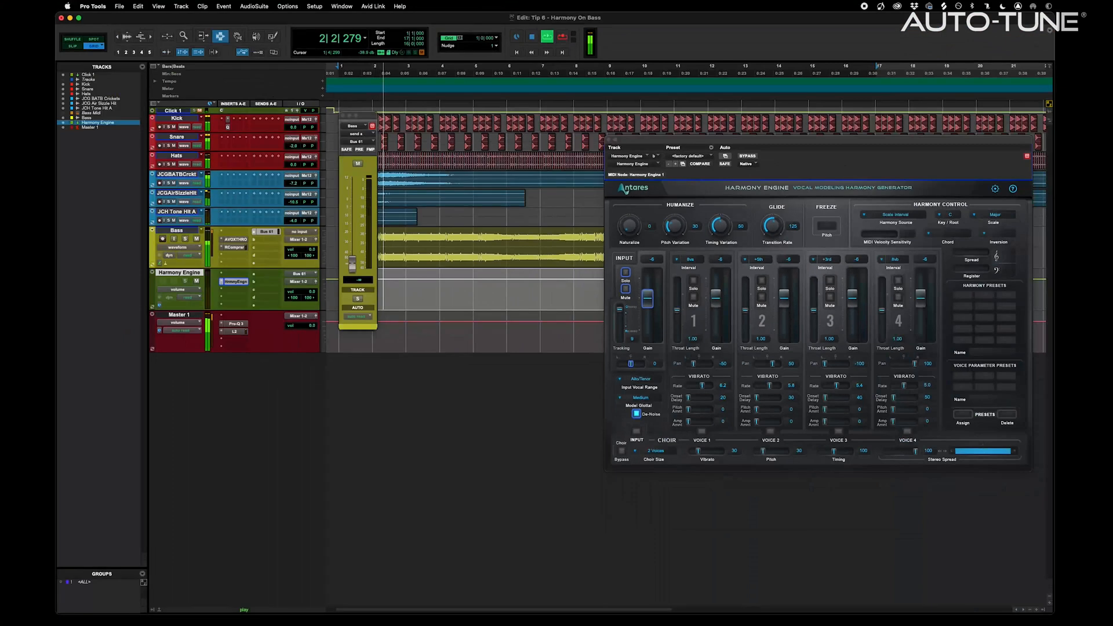
Send the bass at about -5, mute harmony voices 1–4, solo Bass and enable input Choir
{"action": "left_click_drag", "start_coordinate": [352, 264], "coordinate": [352, 208]}
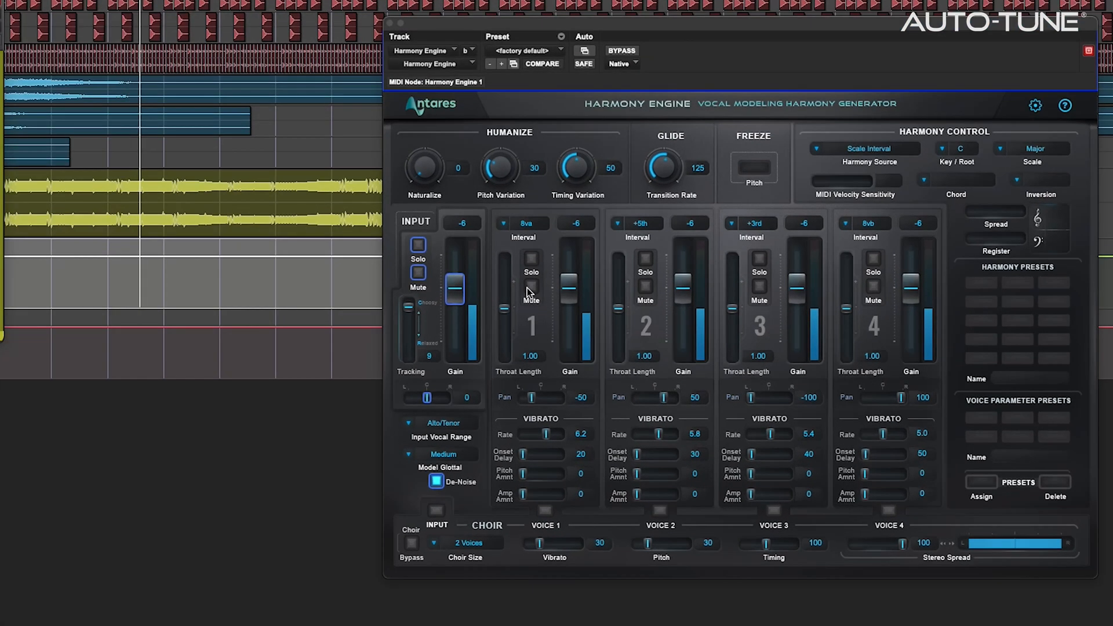
{"action": "left_click", "coordinate": [693, 298]}
{"action": "left_click", "coordinate": [645, 286]}
{"action": "left_click", "coordinate": [760, 286]}
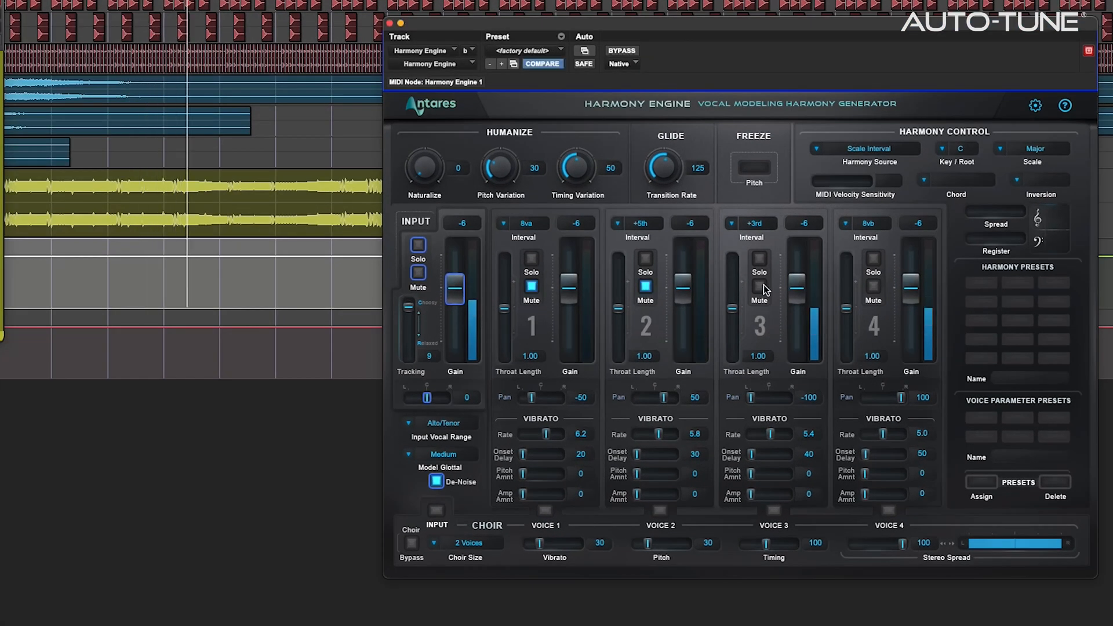
{"action": "left_click", "coordinate": [874, 288]}
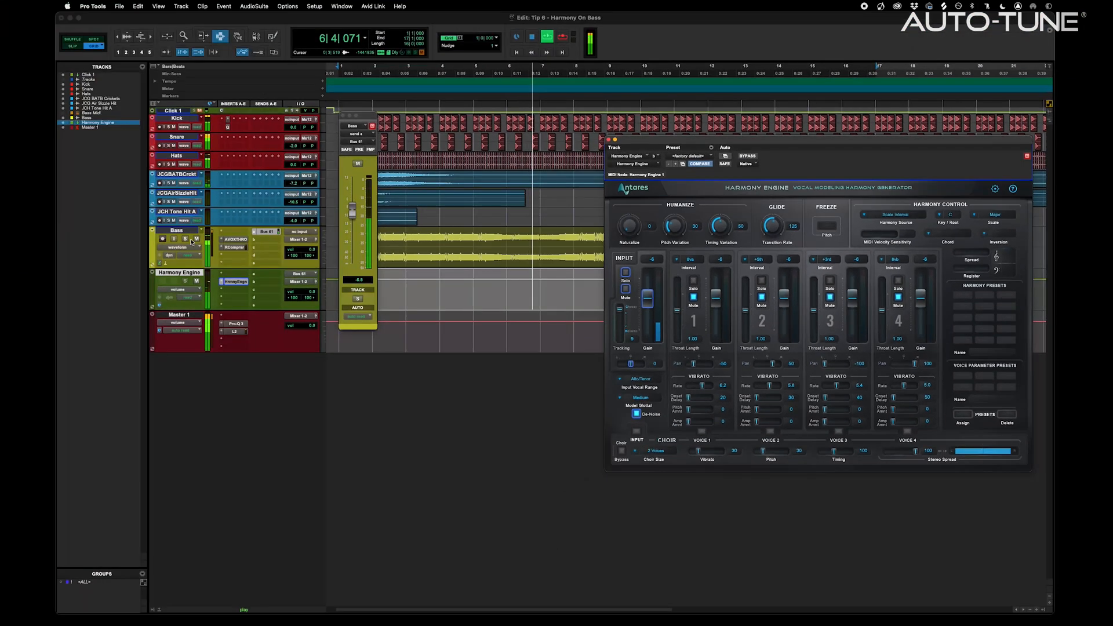
{"action": "left_click", "coordinate": [185, 239]}
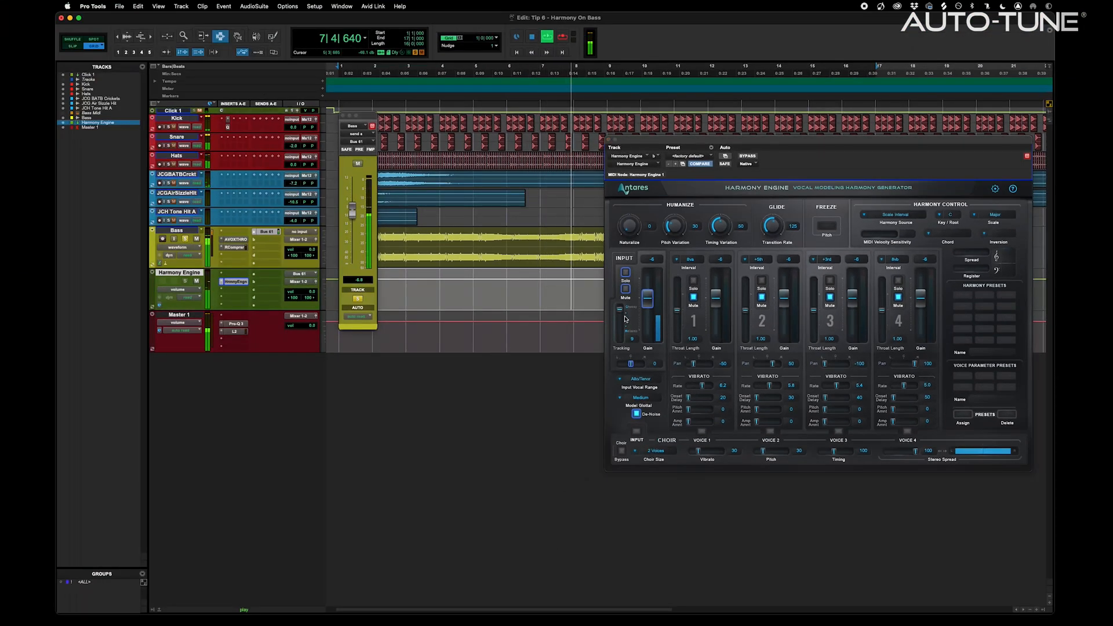
{"action": "left_click", "coordinate": [637, 431]}
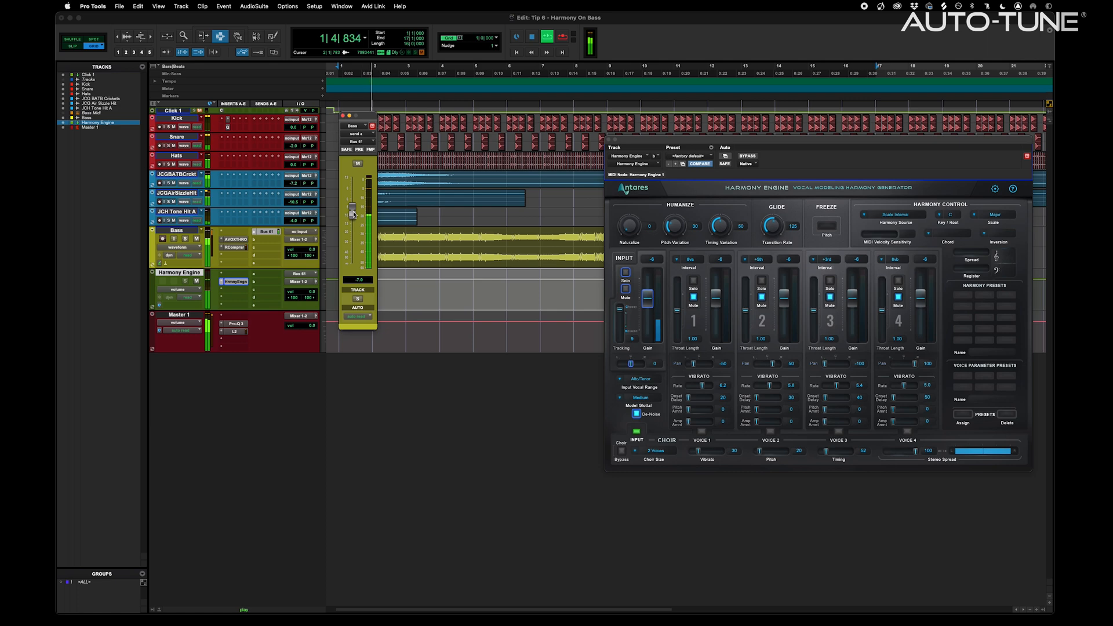
Lower the bass send to -9.4 and set the choir size to 16 Voices
{"action": "left_click_drag", "start_coordinate": [352, 218], "coordinate": [353, 221]}
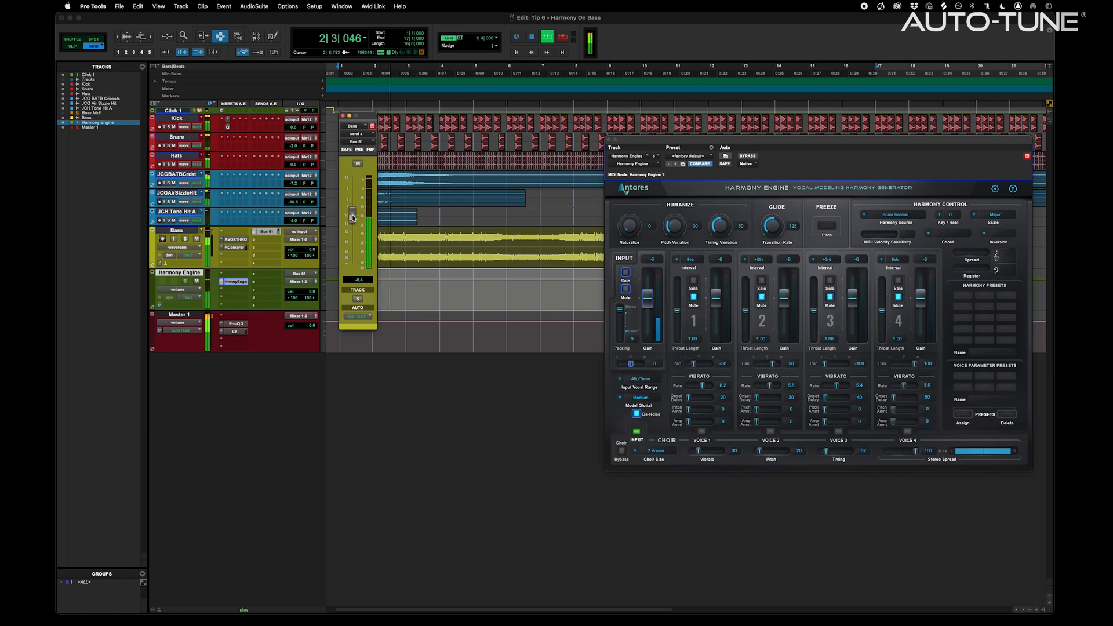
{"action": "left_click", "coordinate": [662, 453]}
{"action": "left_click", "coordinate": [659, 486]}
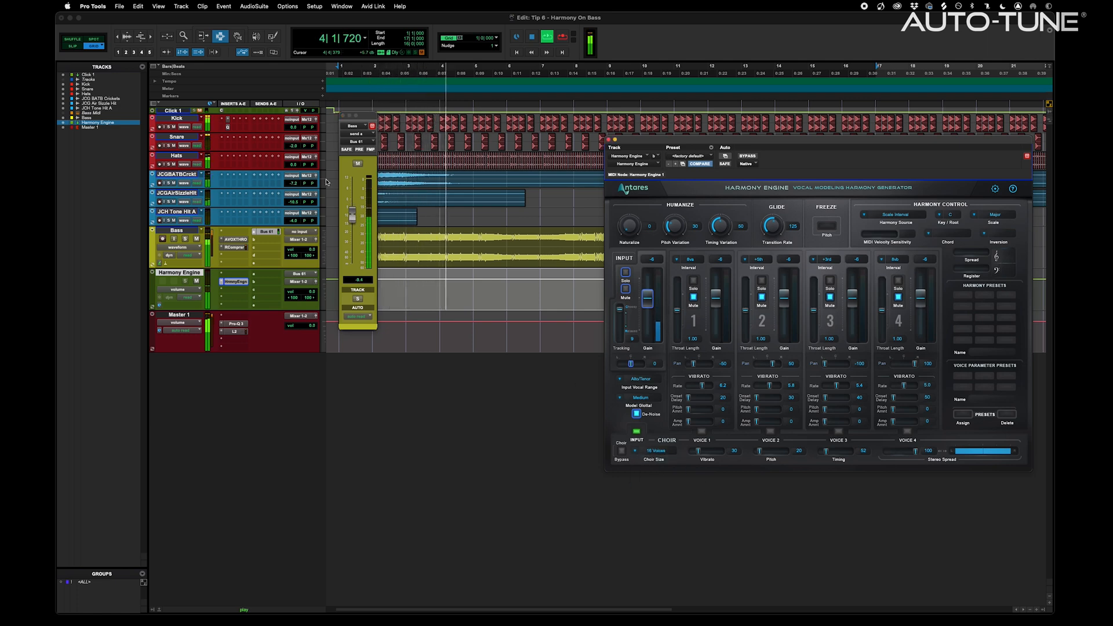
Move the send to -3.8, return the choir to 2 Voices, then pull the send nearly silent
{"action": "left_click_drag", "start_coordinate": [352, 214], "coordinate": [352, 196]}
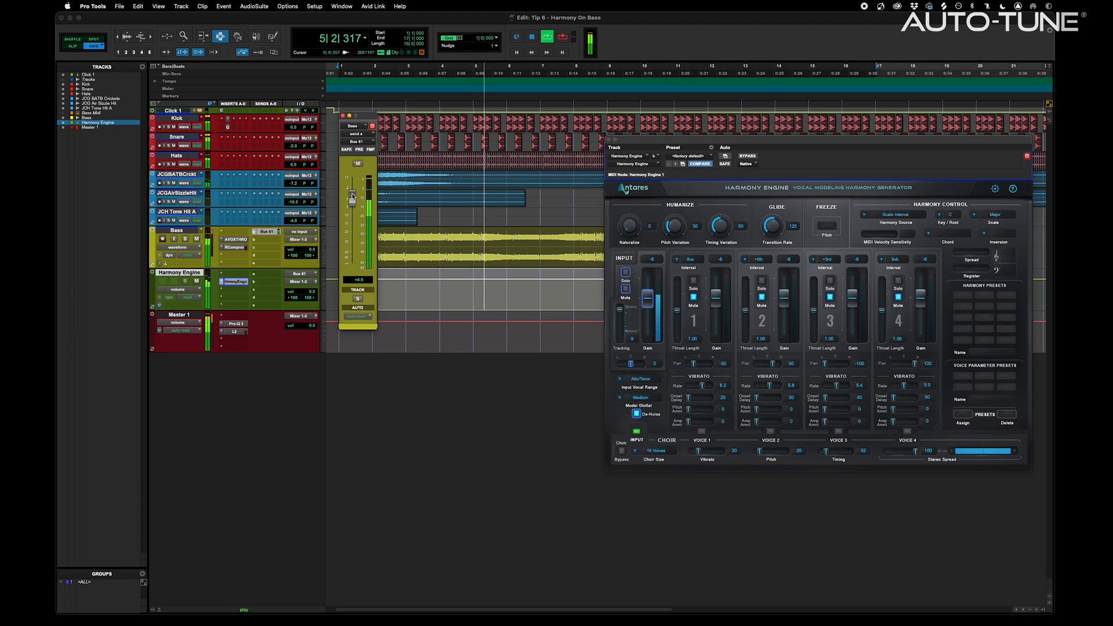
{"action": "left_click_drag", "start_coordinate": [352, 196], "coordinate": [351, 206]}
{"action": "left_click", "coordinate": [673, 455]}
{"action": "left_click", "coordinate": [641, 462]}
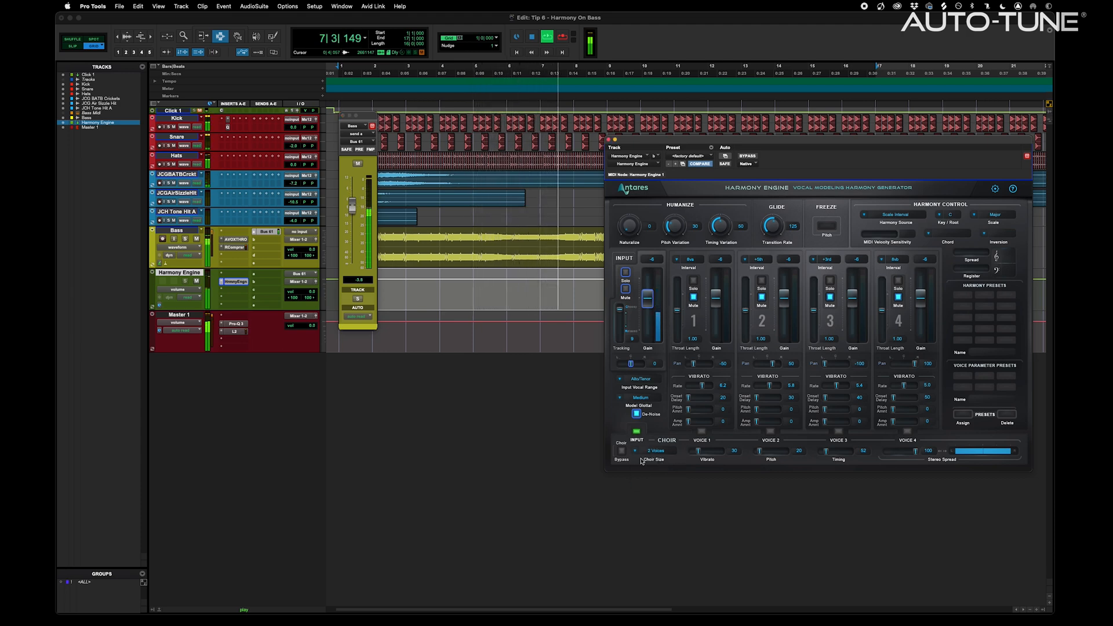
{"action": "left_click_drag", "start_coordinate": [351, 206], "coordinate": [351, 262]}
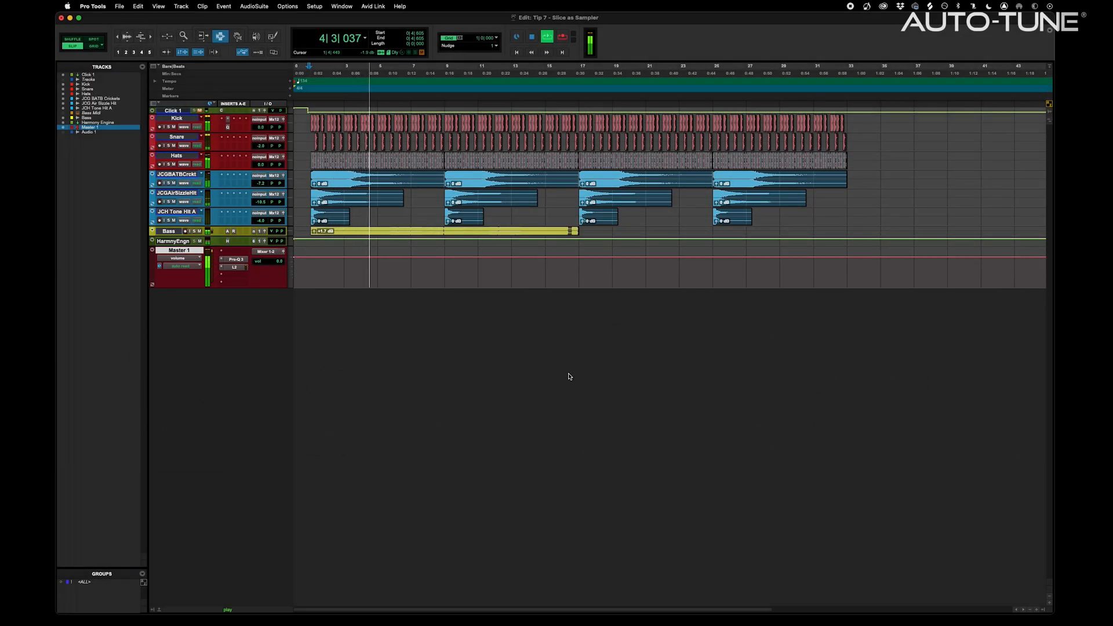
Create an audio track named Vocal with its input set to Input 3
{"action": "key", "text": "super+shift+n"}
{"action": "key", "text": "Return"}
{"action": "left_click", "coordinate": [268, 293]}
{"action": "mouse_move", "coordinate": [275, 294]}
{"action": "left_click", "coordinate": [364, 311]}
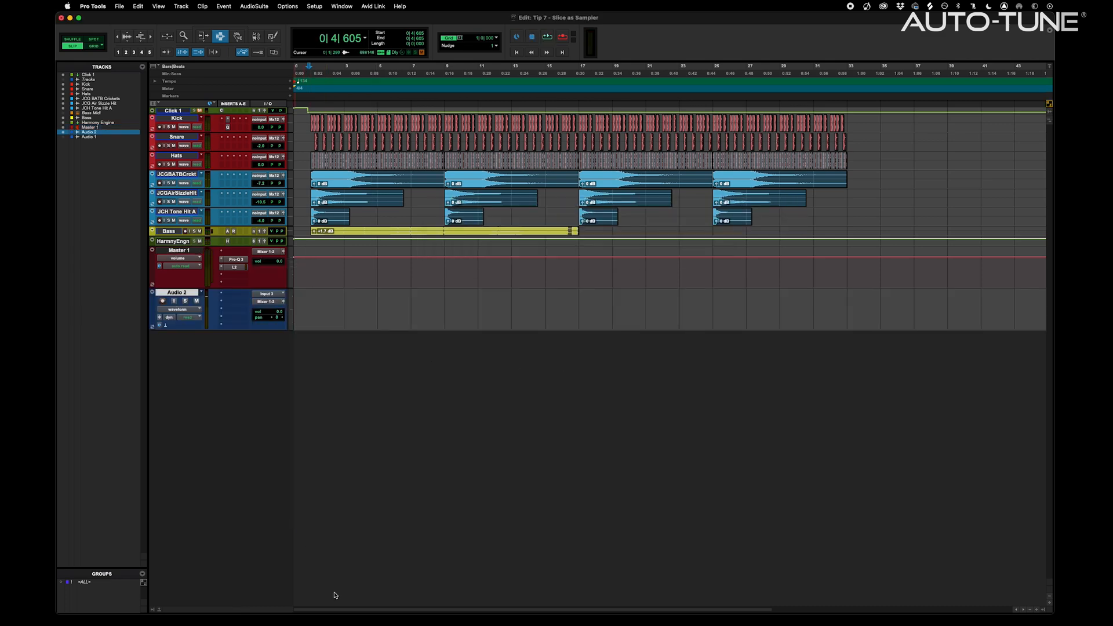
{"action": "double_click", "coordinate": [185, 294]}
{"action": "type", "text": "Vocal"}
{"action": "key", "text": "Return"}
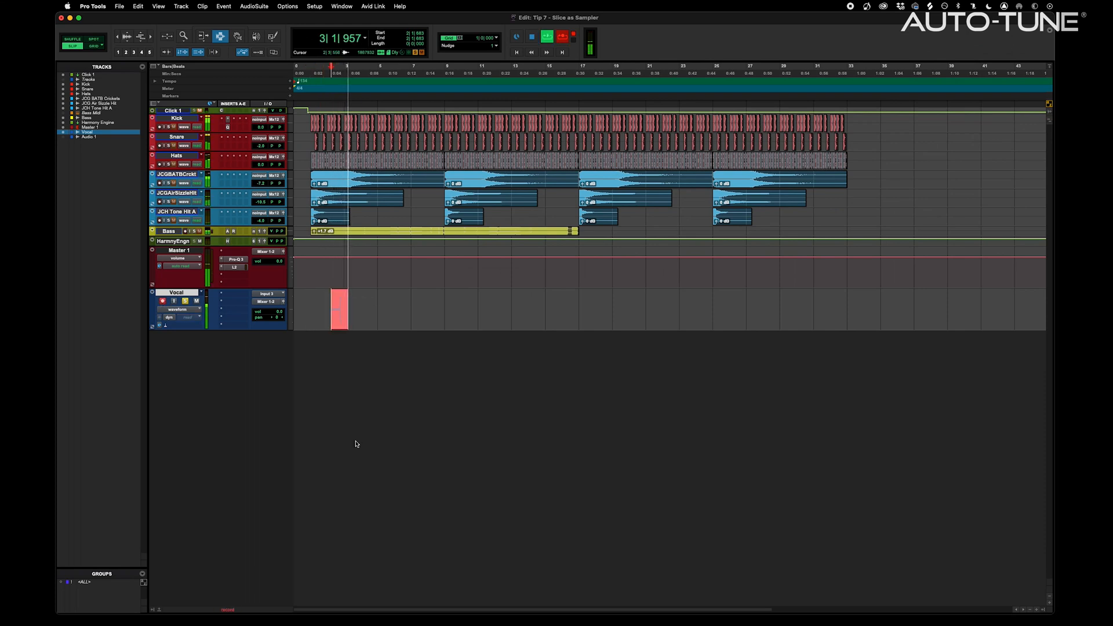
Stop recording, trim the clip's unwanted start and export the vocal clip as a 24-bit WAV
{"action": "key", "text": "space"}
{"action": "left_click_drag", "start_coordinate": [342, 307], "coordinate": [321, 308]}
{"action": "key", "text": "BackSpace"}
{"action": "left_click_drag", "start_coordinate": [379, 308], "coordinate": [350, 314]}
{"action": "key", "text": "super+shift+k"}
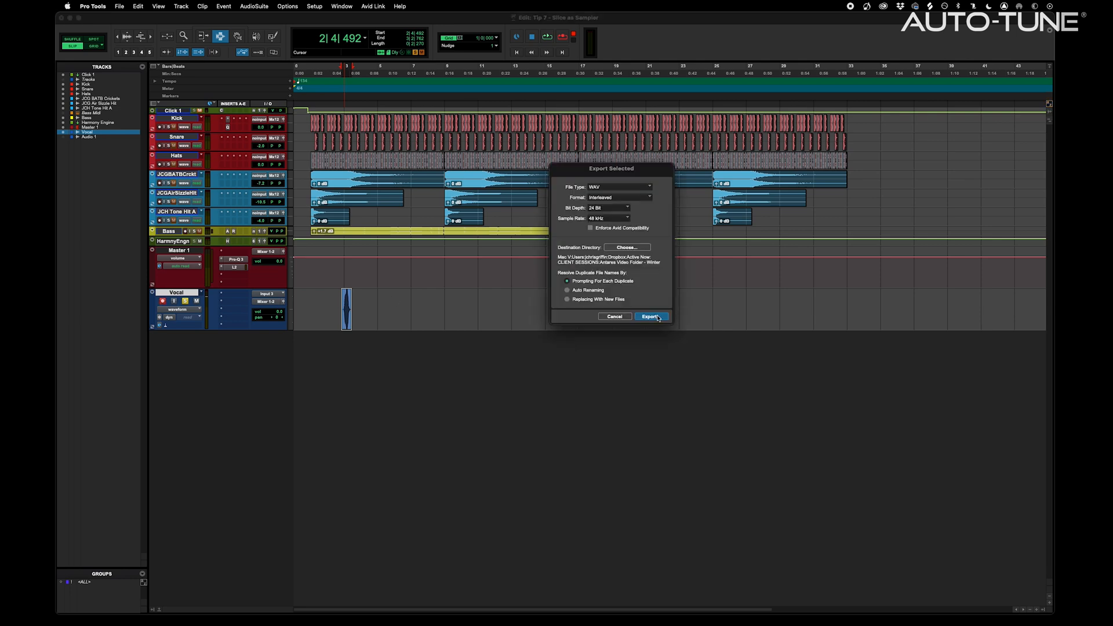
{"action": "left_click", "coordinate": [650, 316]}
{"action": "key", "text": "super+shift+n"}
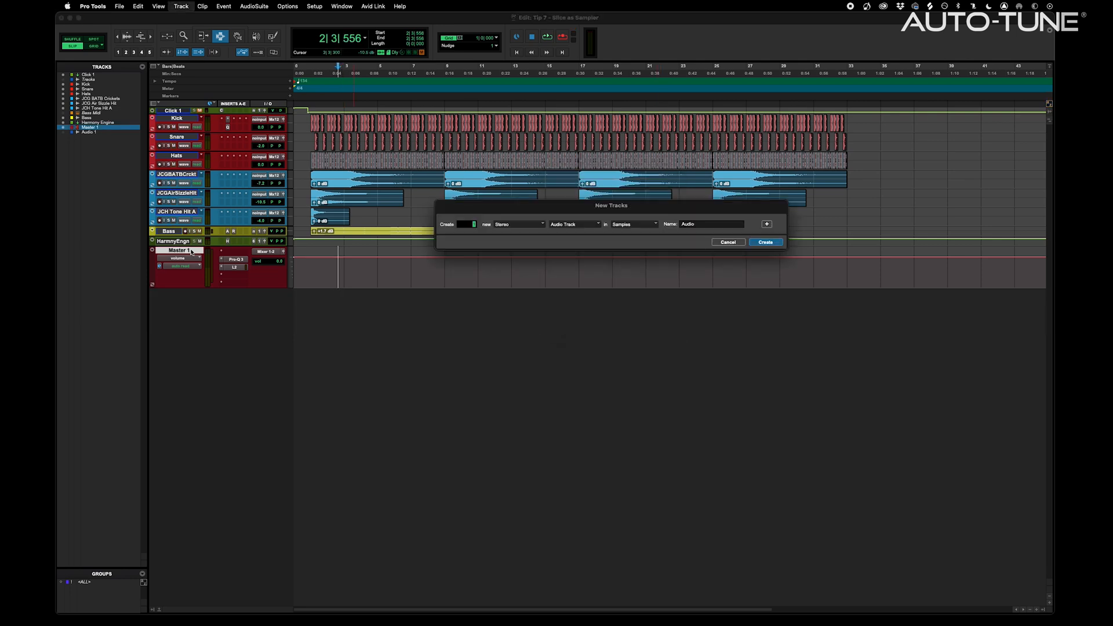
Create an instrument track with Antares Auto-Tune Slice inserted
{"action": "key", "text": "Return"}
{"action": "left_click", "coordinate": [222, 252]}
{"action": "mouse_move", "coordinate": [265, 309]}
{"action": "mouse_move", "coordinate": [342, 382]}
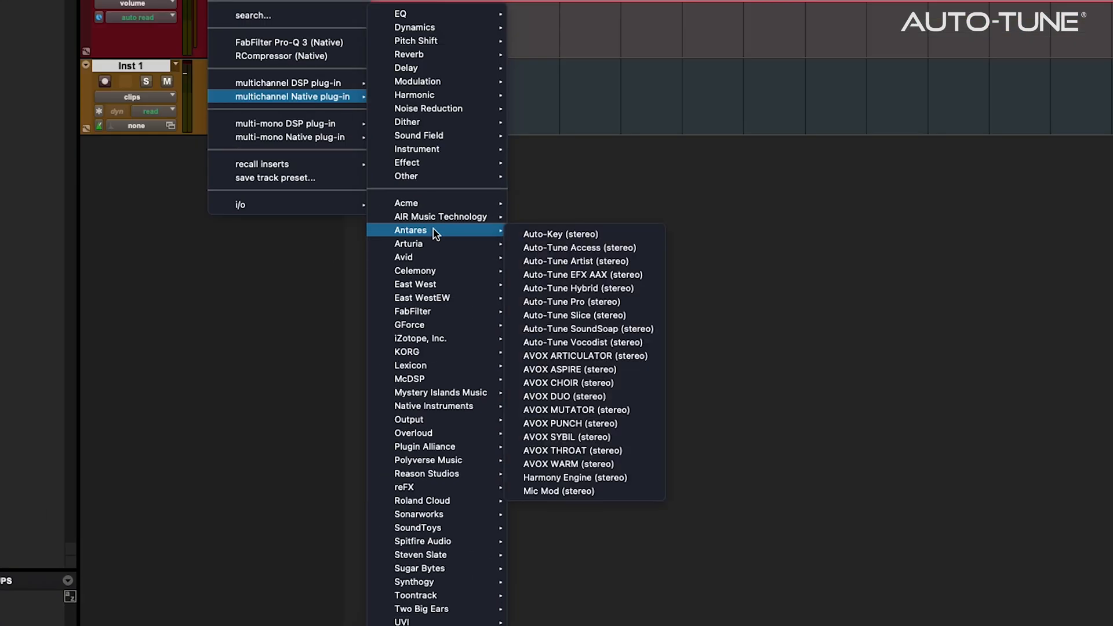
{"action": "left_click", "coordinate": [600, 318]}
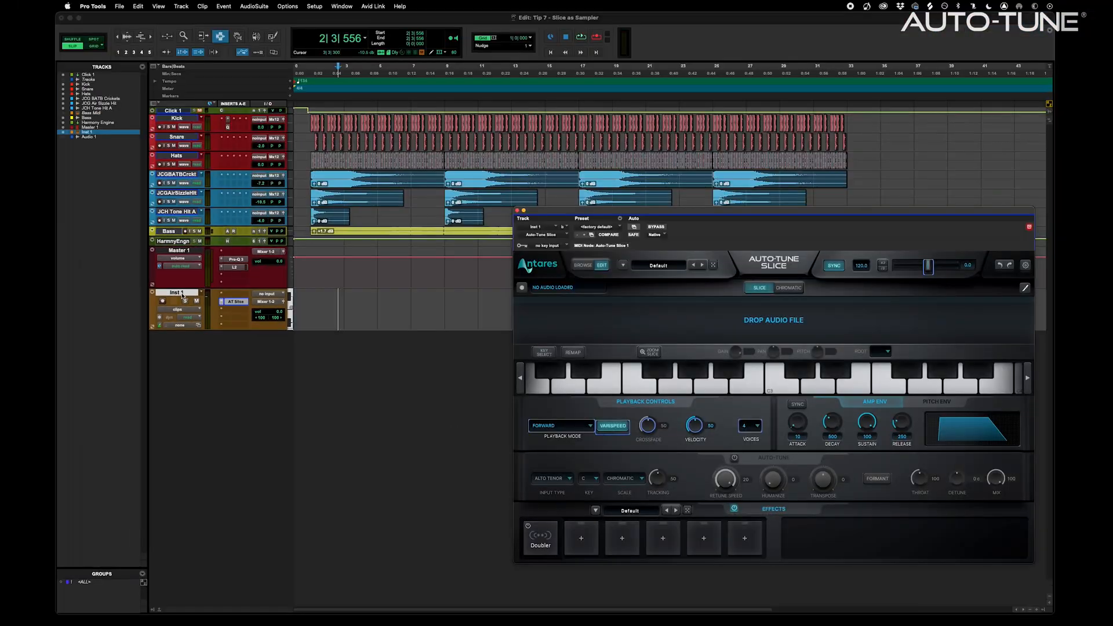
Rename the track Slice Hey and load Hey.wav into Slice
{"action": "double_click", "coordinate": [181, 294]}
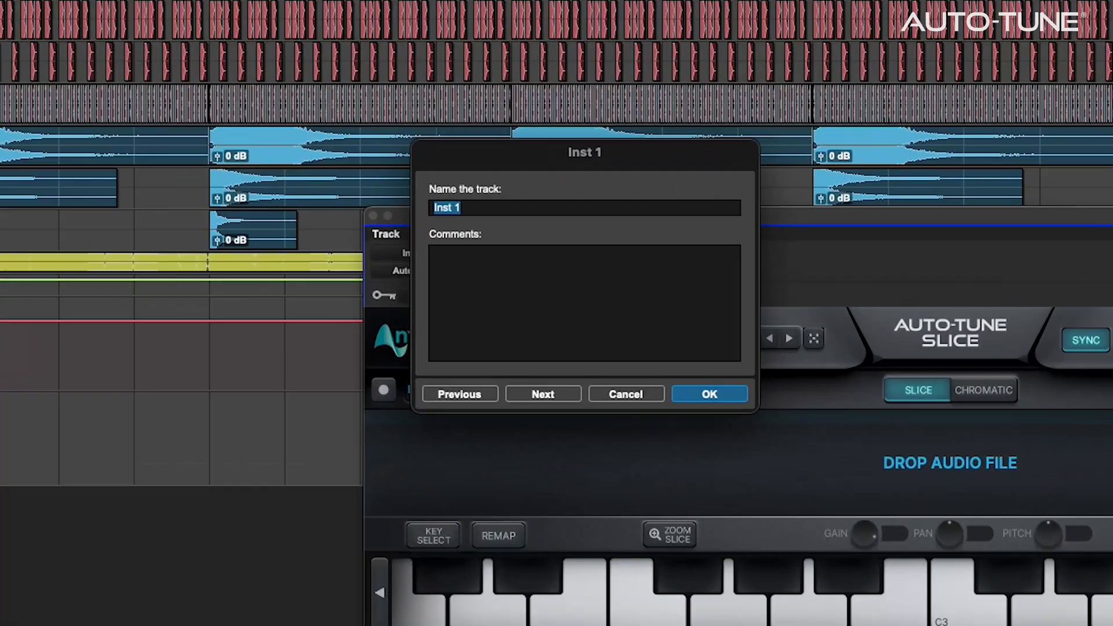
{"action": "type", "text": "Slice H"}
{"action": "type", "text": "ey"}
{"action": "key", "text": "Return"}
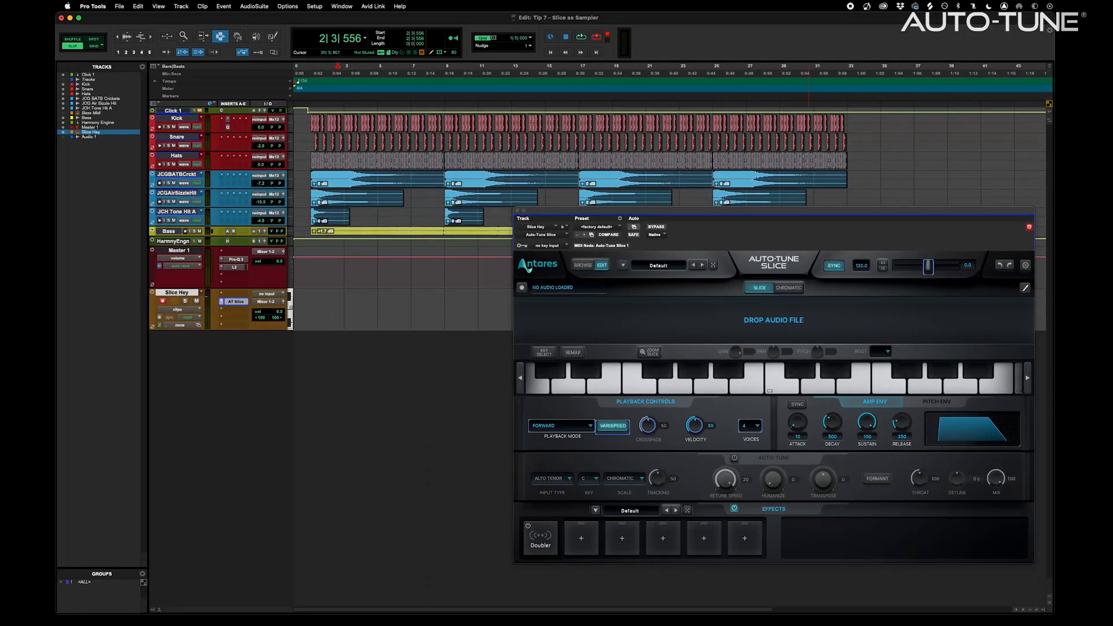
{"action": "left_click_drag", "start_coordinate": [658, 259], "coordinate": [661, 322]}
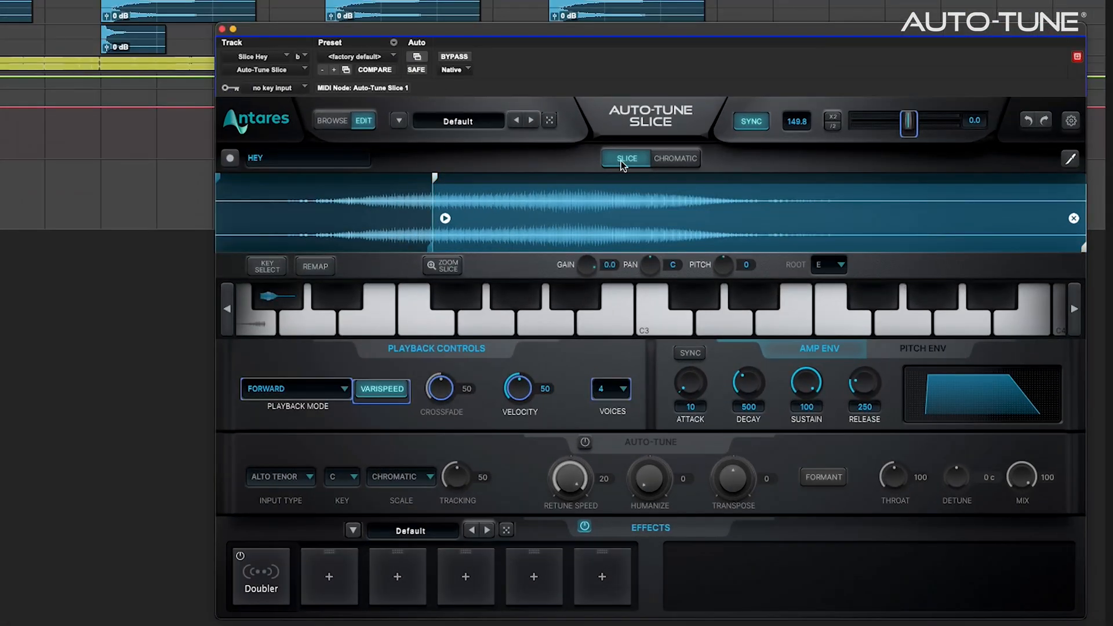
Set Slice to chromatic playback, record a MIDI riff and quantize it
{"action": "left_click", "coordinate": [684, 159]}
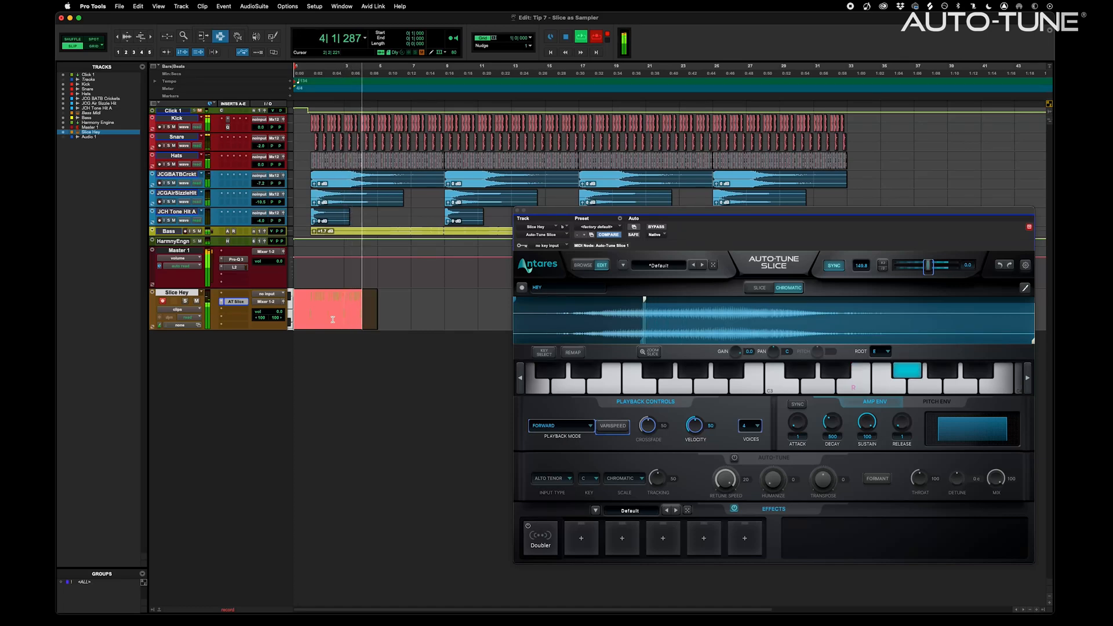
{"action": "key", "text": "space"}
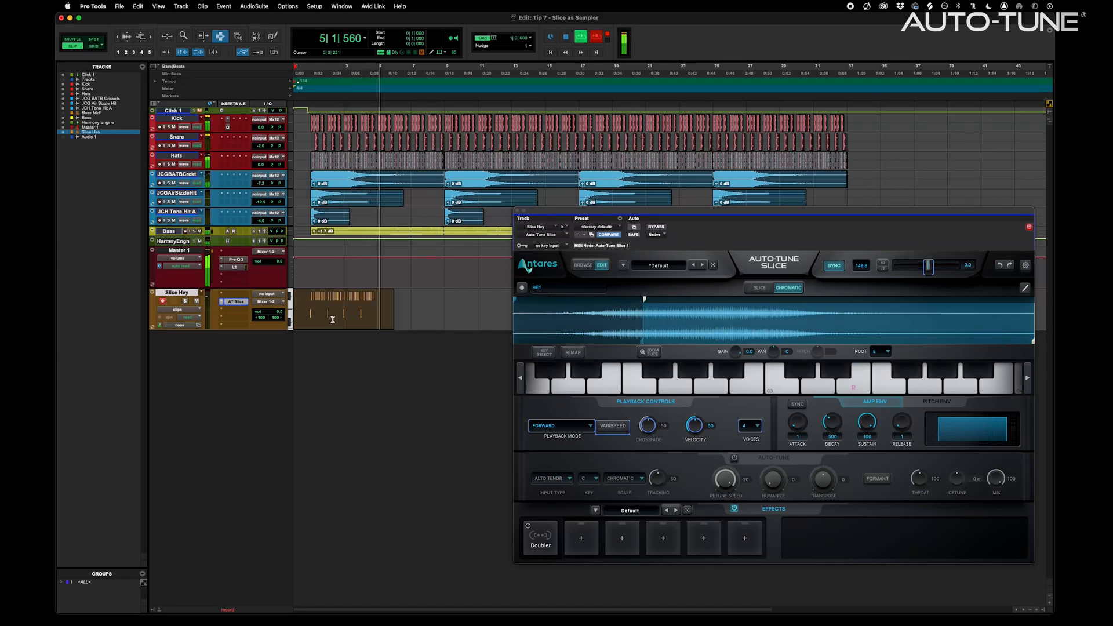
{"action": "left_click_drag", "start_coordinate": [304, 300], "coordinate": [346, 294]}
{"action": "key", "text": "alt+0"}
In Grid mode, repeat the MIDI clip to bar 13 and play it from the start
{"action": "key", "text": "Return"}
{"action": "key", "text": "F4"}
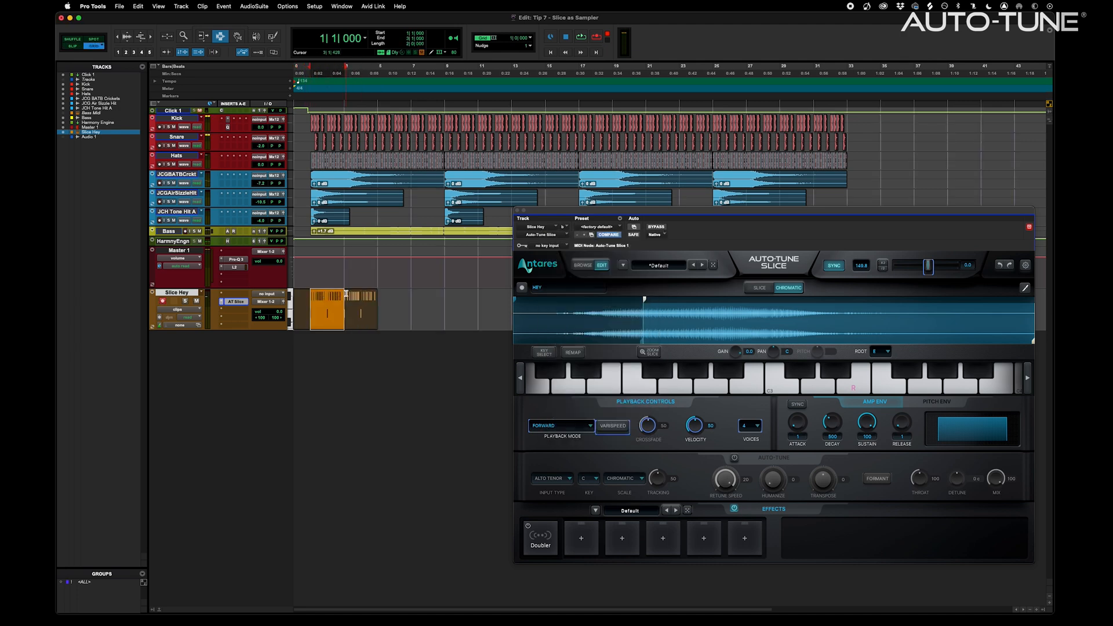
{"action": "key", "text": "super+d"}
{"action": "key", "text": "super+d"}
{"action": "key", "text": "super+d"}
{"action": "key", "text": "super+d"}
{"action": "key", "text": "super+d"}
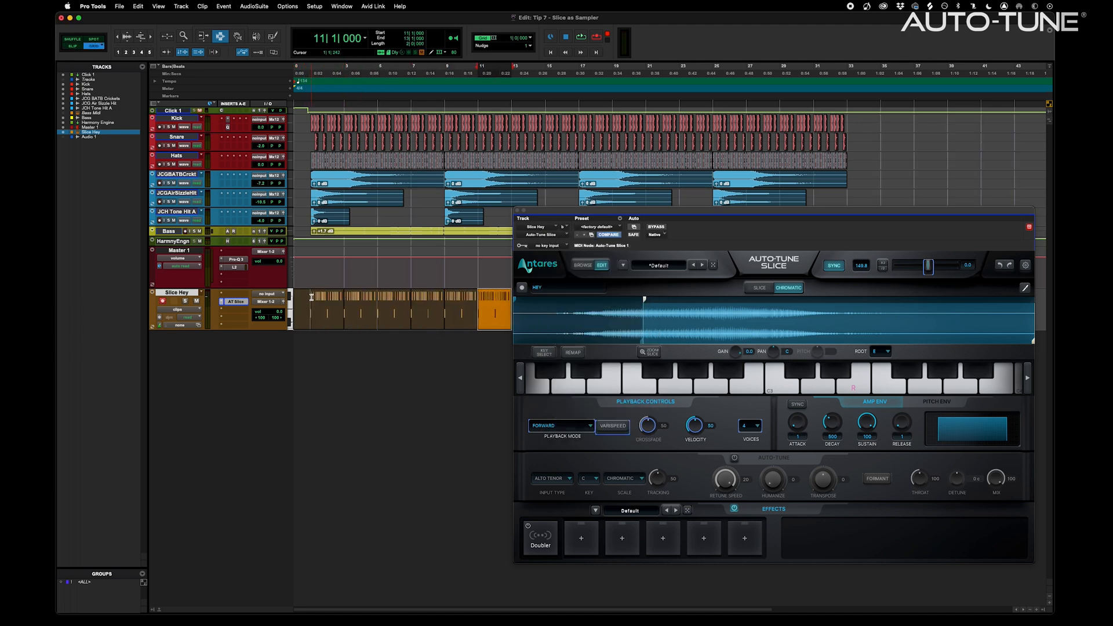
{"action": "left_click", "coordinate": [311, 297]}
{"action": "key", "text": "space"}
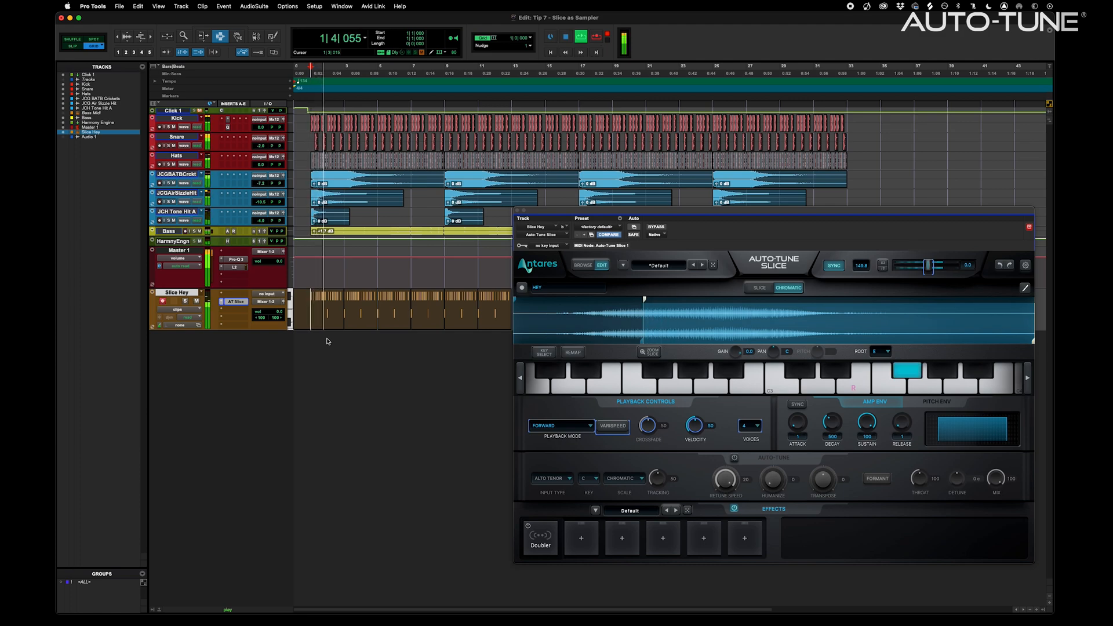
Load the Oohs and Aahs > 74 Spread effects preset and raise the delay mix to 44%
{"action": "left_click", "coordinate": [630, 511]}
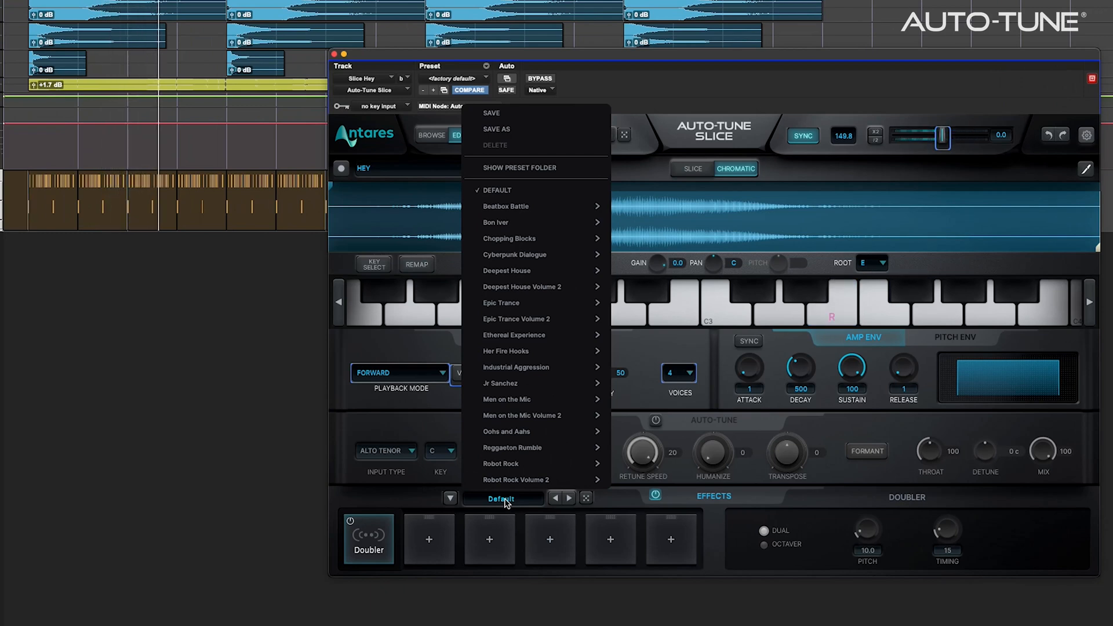
{"action": "mouse_move", "coordinate": [521, 431]}
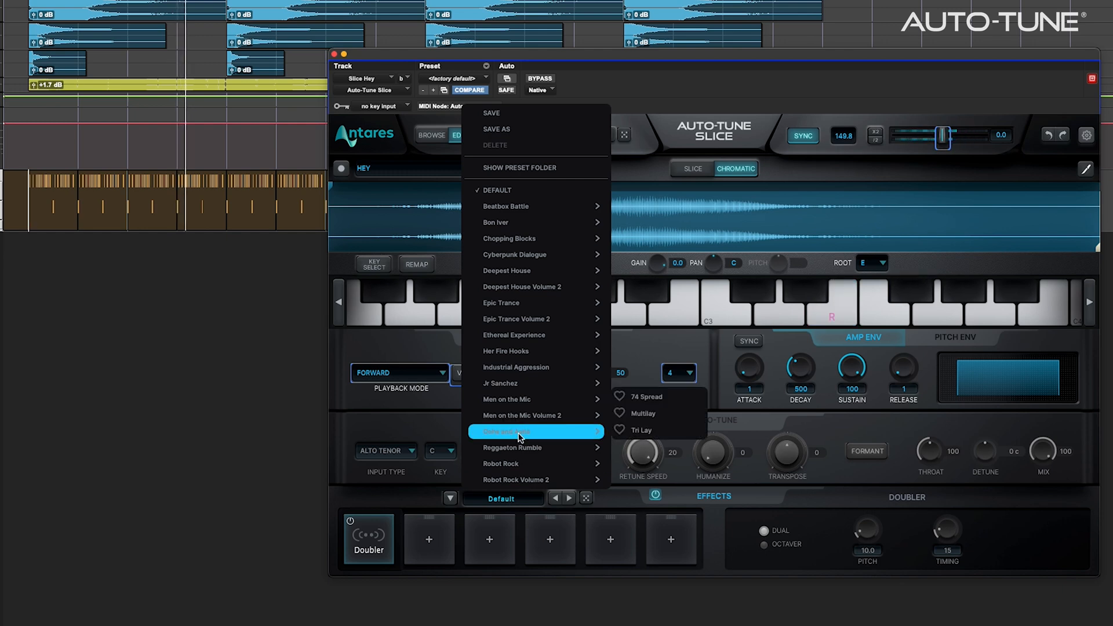
{"action": "left_click", "coordinate": [654, 399]}
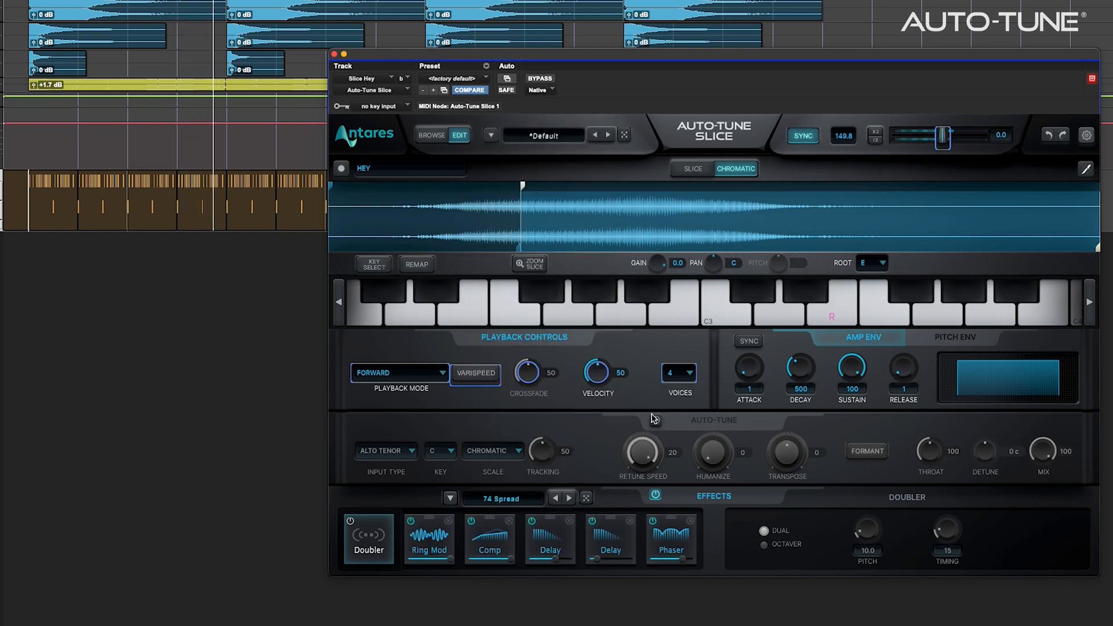
{"action": "left_click_drag", "start_coordinate": [612, 564], "coordinate": [632, 558]}
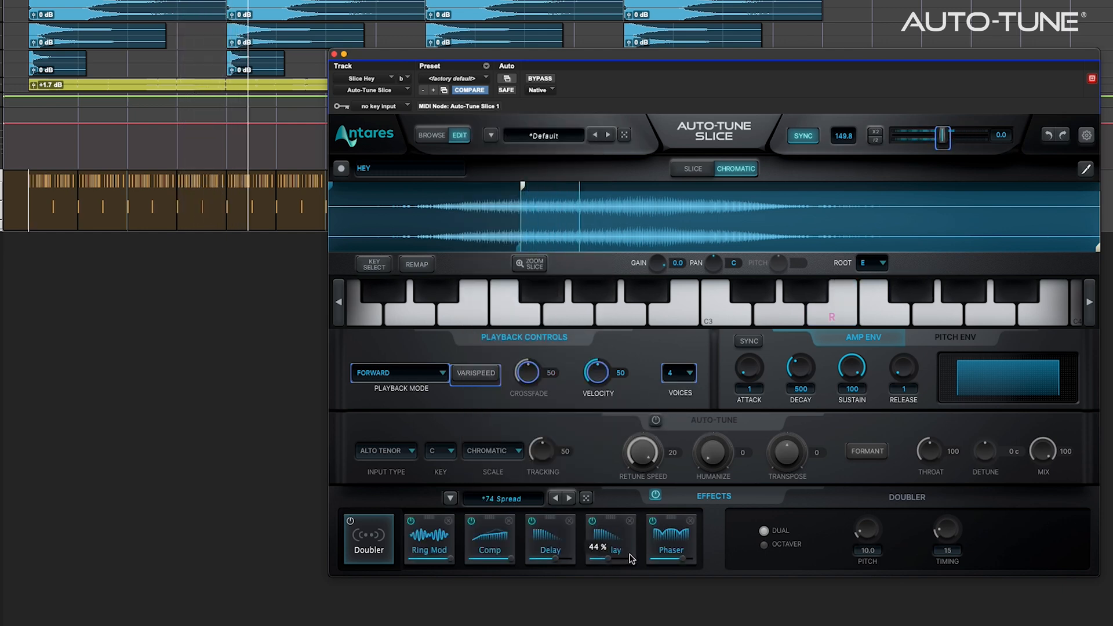
Set the phaser to depth 98, feedback 56 and center 2.11, and trim the output slightly
{"action": "left_click", "coordinate": [670, 541]}
{"action": "left_click_drag", "start_coordinate": [889, 527], "coordinate": [891, 511]}
{"action": "left_click_drag", "start_coordinate": [1016, 506], "coordinate": [1046, 509]}
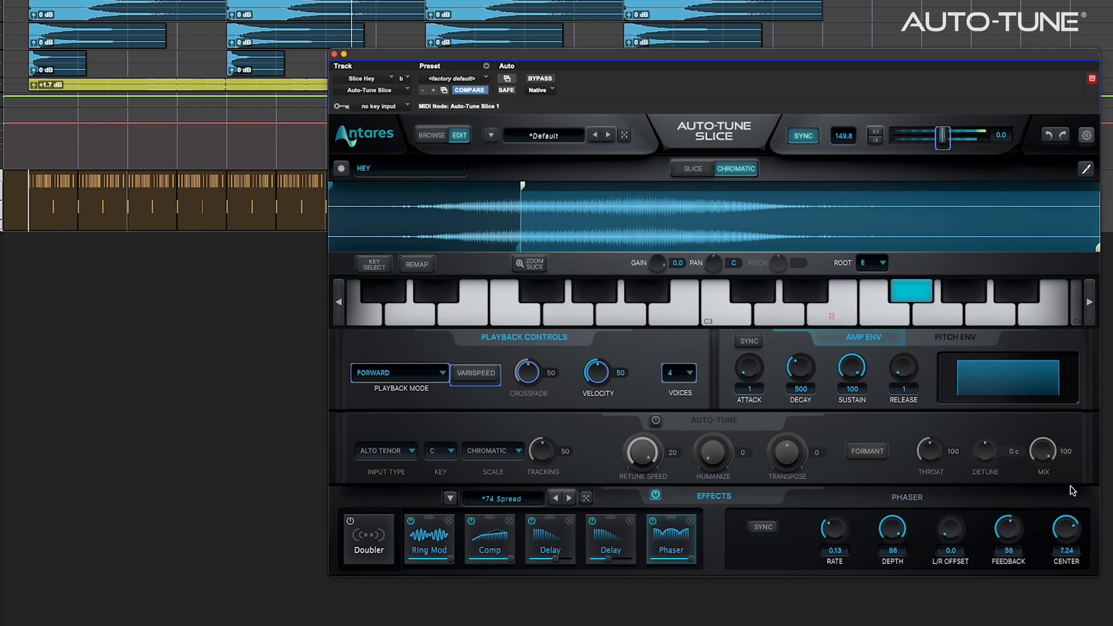
{"action": "left_click_drag", "start_coordinate": [1070, 500], "coordinate": [1067, 509]}
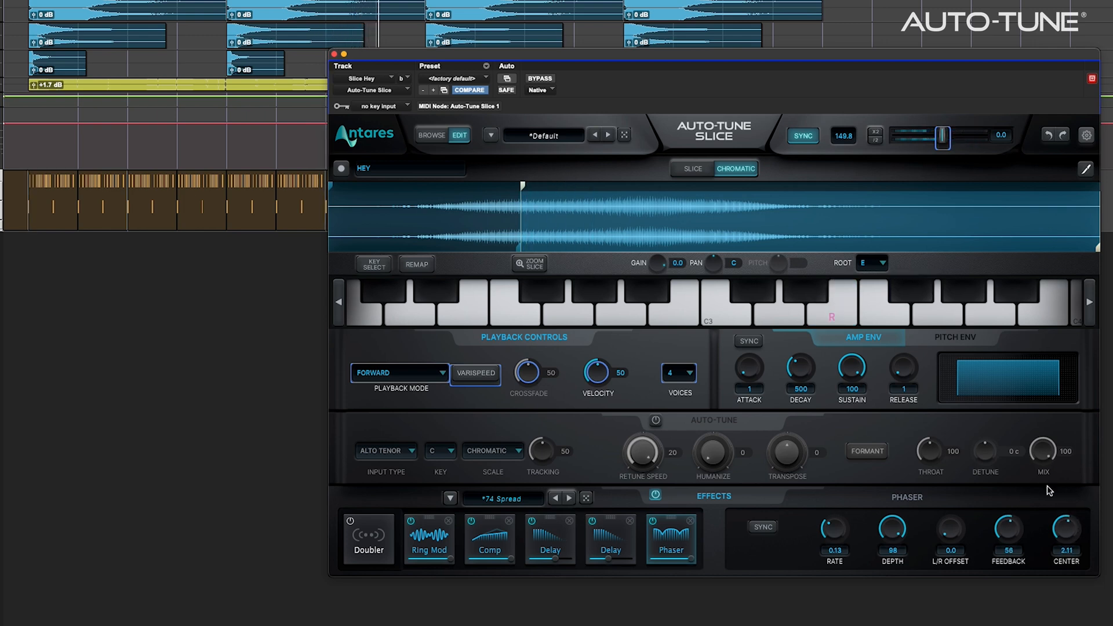
{"action": "left_click_drag", "start_coordinate": [948, 146], "coordinate": [943, 144]}
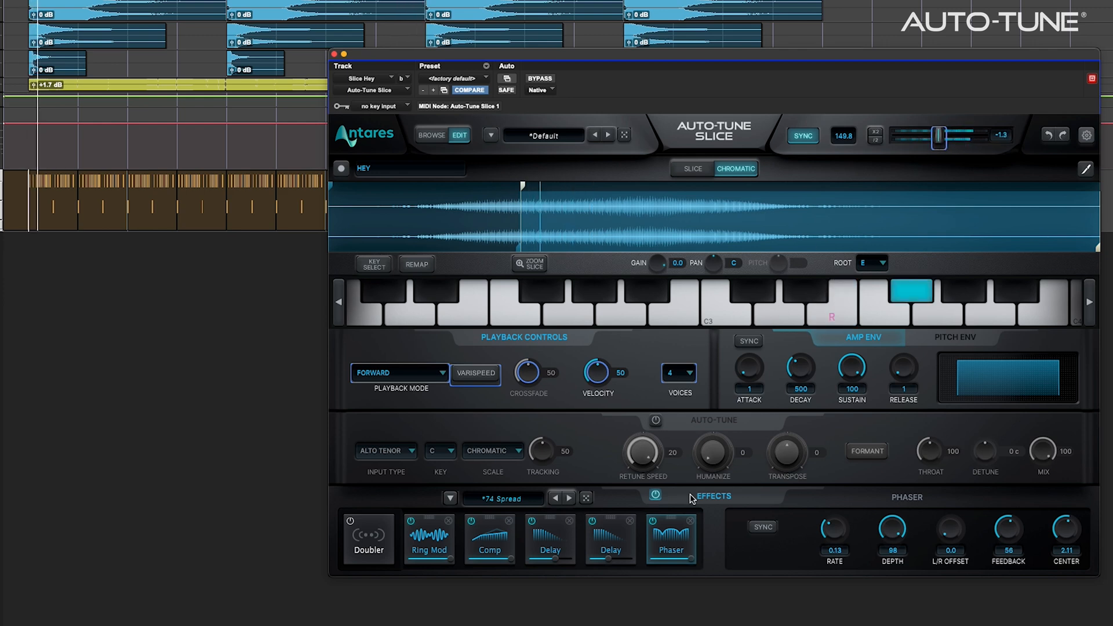
Power on Slice's Auto-Tune section with Formant, transpose to -12 and raise Throat to about 160
{"action": "left_click", "coordinate": [657, 421]}
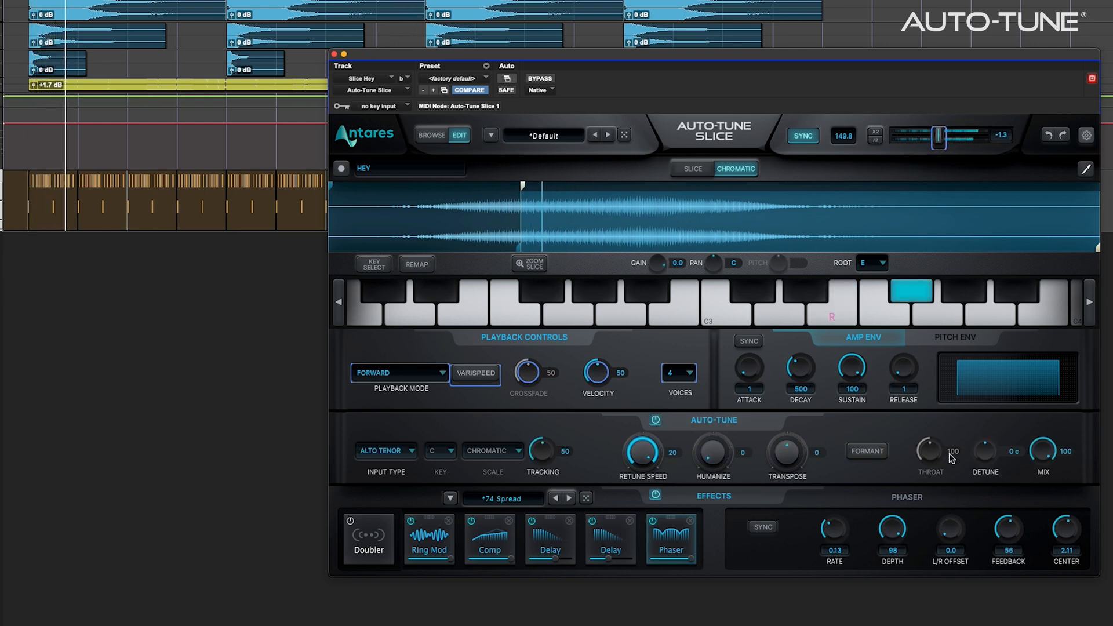
{"action": "left_click", "coordinate": [876, 451]}
{"action": "left_click_drag", "start_coordinate": [933, 454], "coordinate": [939, 366]}
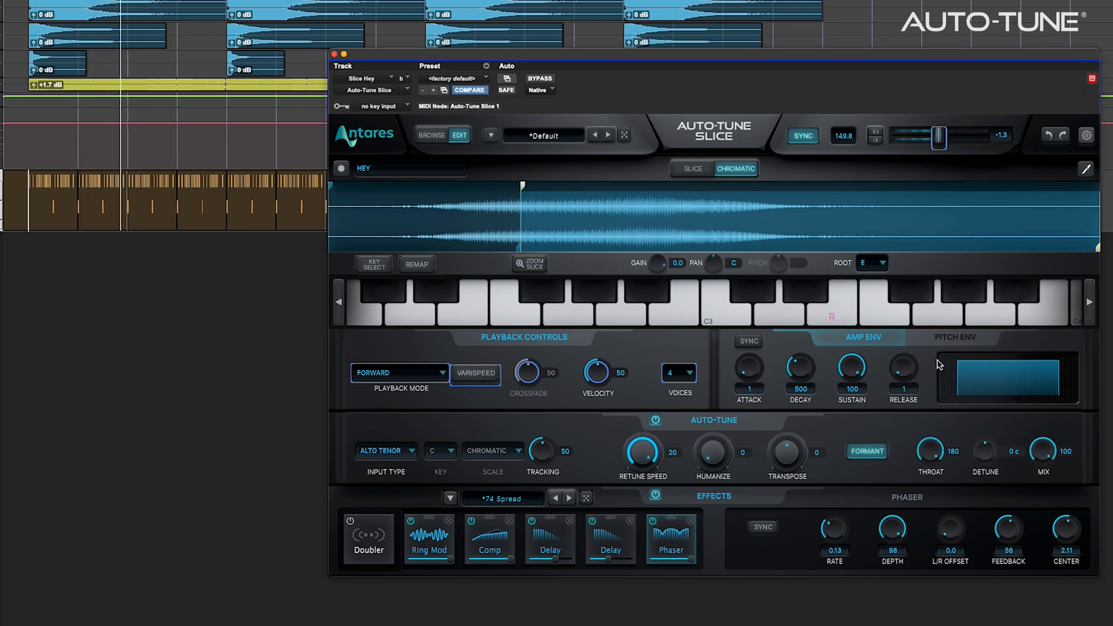
{"action": "left_click_drag", "start_coordinate": [789, 457], "coordinate": [788, 476]}
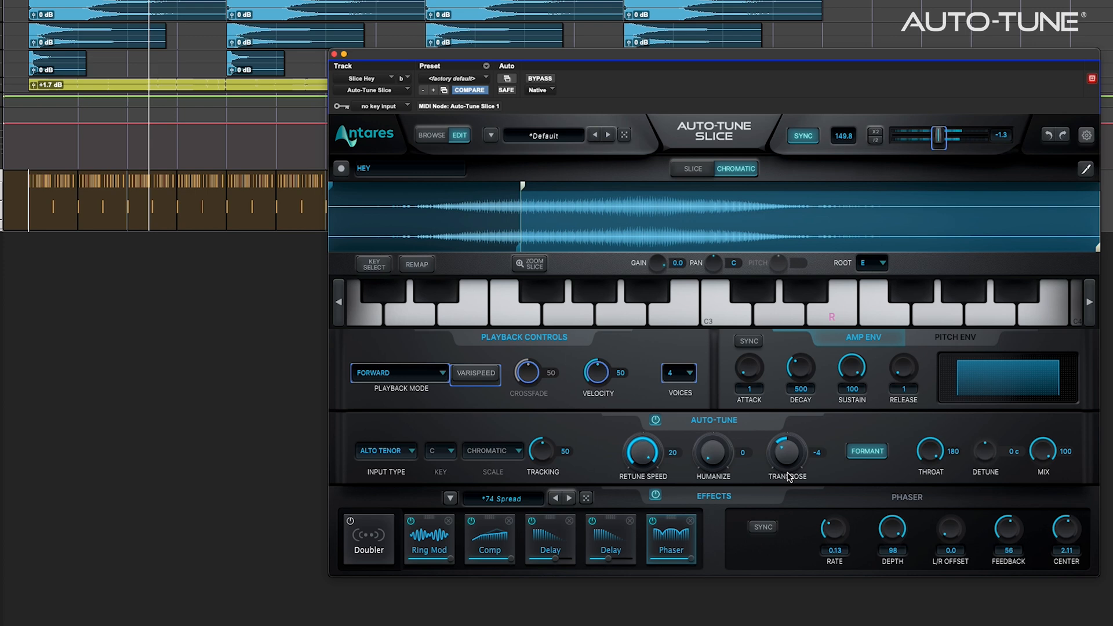
{"action": "left_click_drag", "start_coordinate": [931, 451], "coordinate": [927, 490]}
{"action": "left_click_drag", "start_coordinate": [788, 451], "coordinate": [798, 498]}
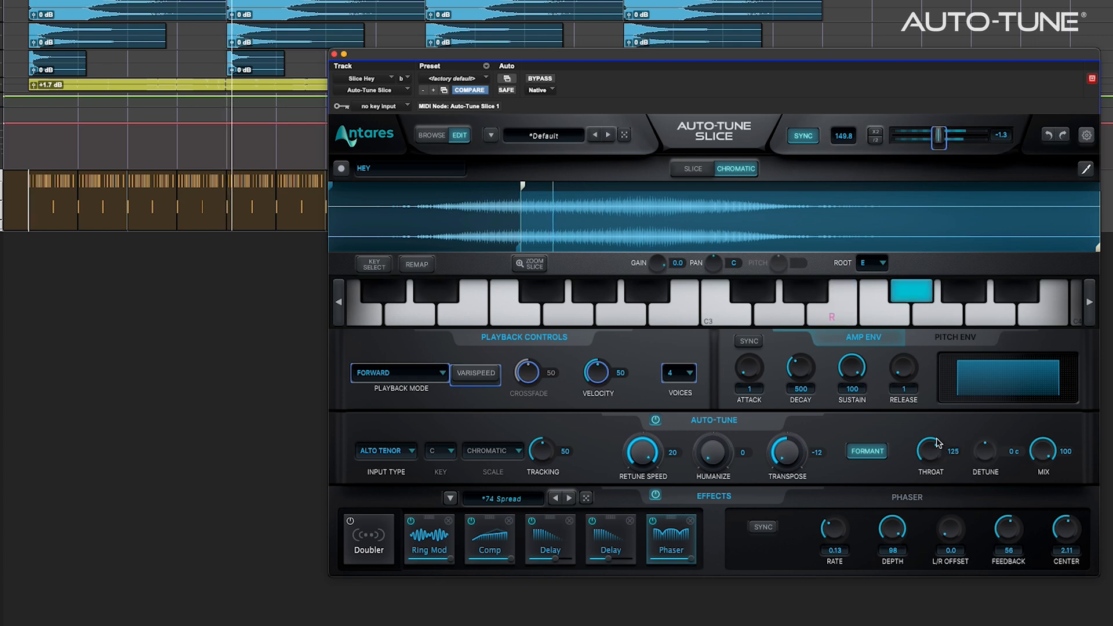
{"action": "left_click_drag", "start_coordinate": [940, 425], "coordinate": [942, 408]}
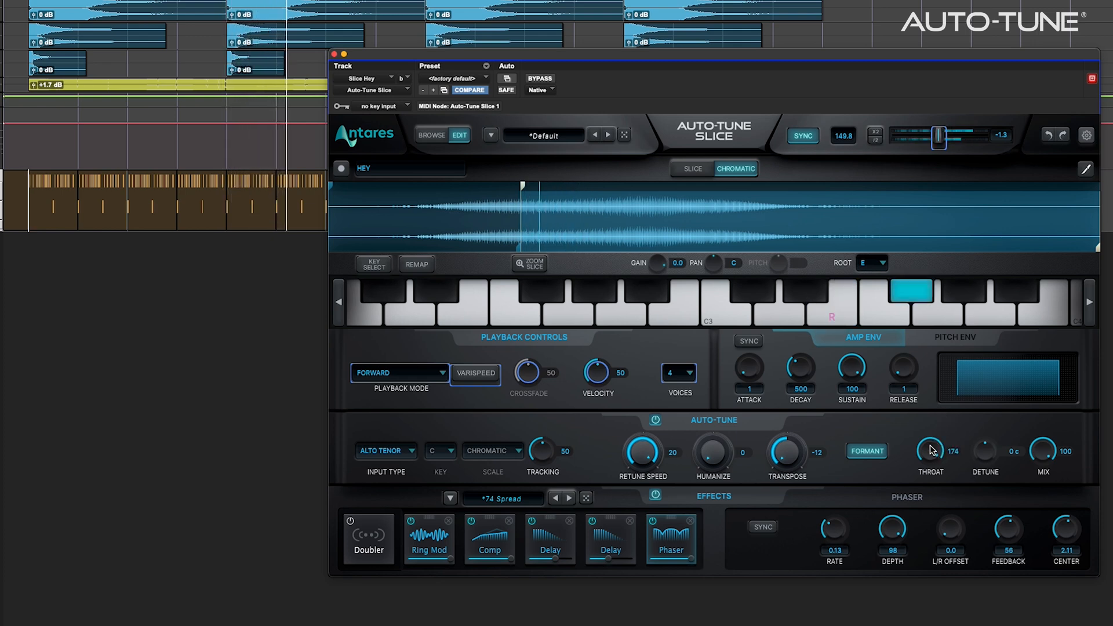
{"action": "left_click_drag", "start_coordinate": [788, 454], "coordinate": [791, 289]}
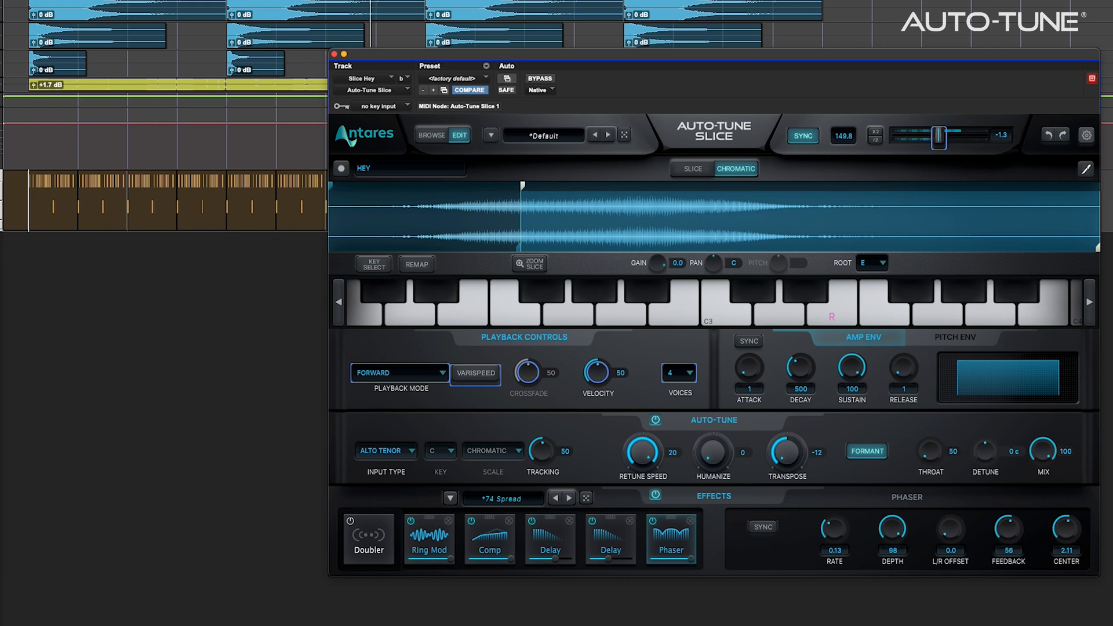
{"action": "left_click_drag", "start_coordinate": [929, 372], "coordinate": [929, 361]}
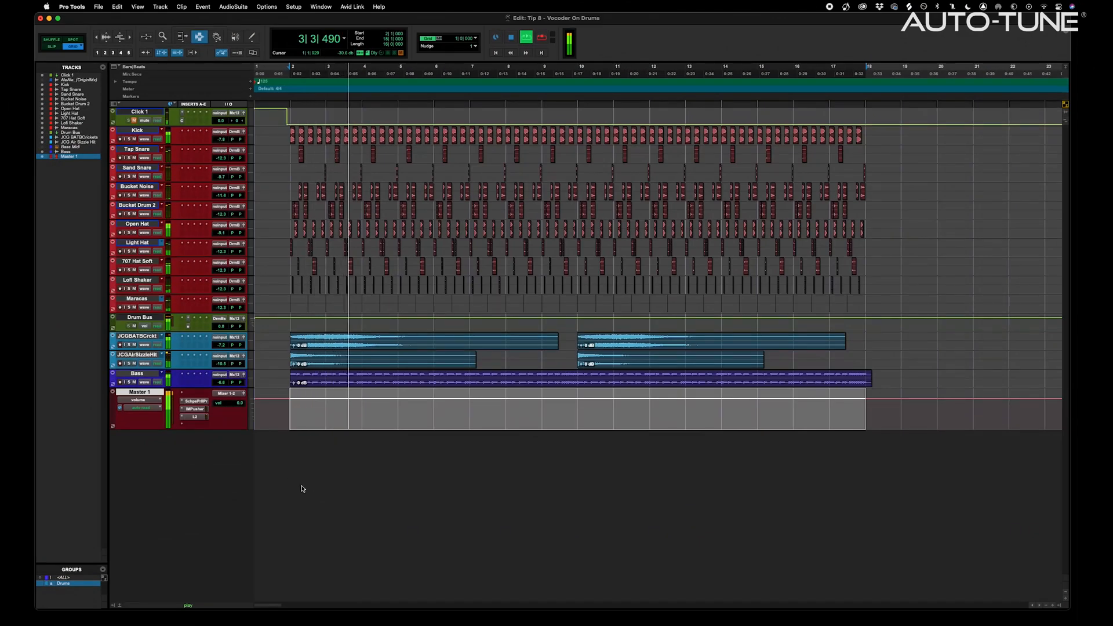
Create one new stereo Aux Input track, Aux 1, and pick a plugin for its first insert
{"action": "key", "text": "super+shift+n"}
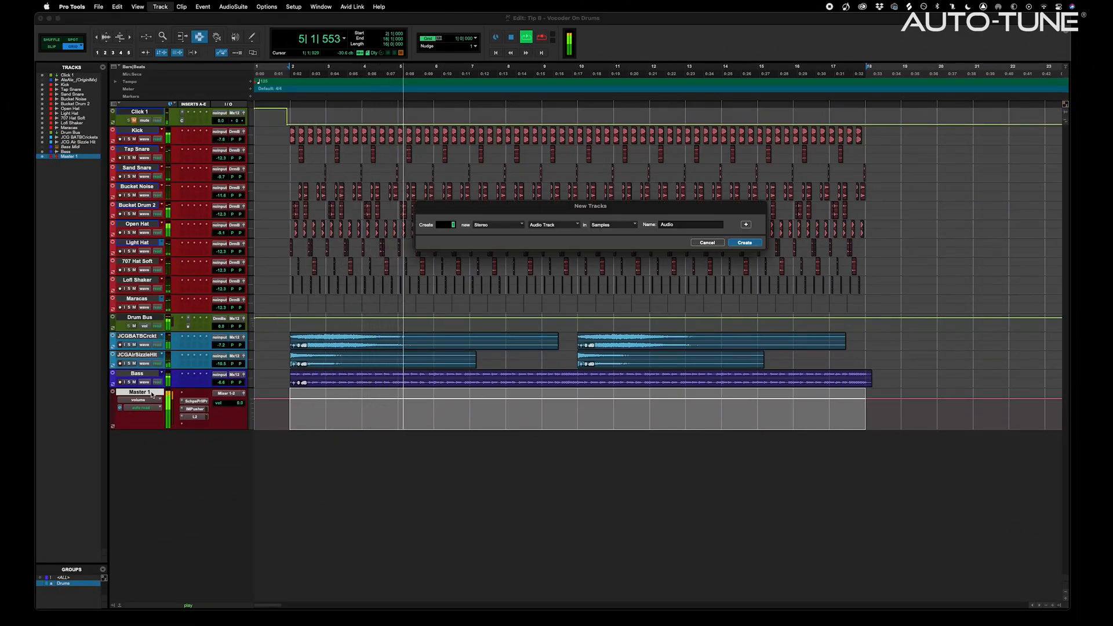
{"action": "key", "text": "Return"}
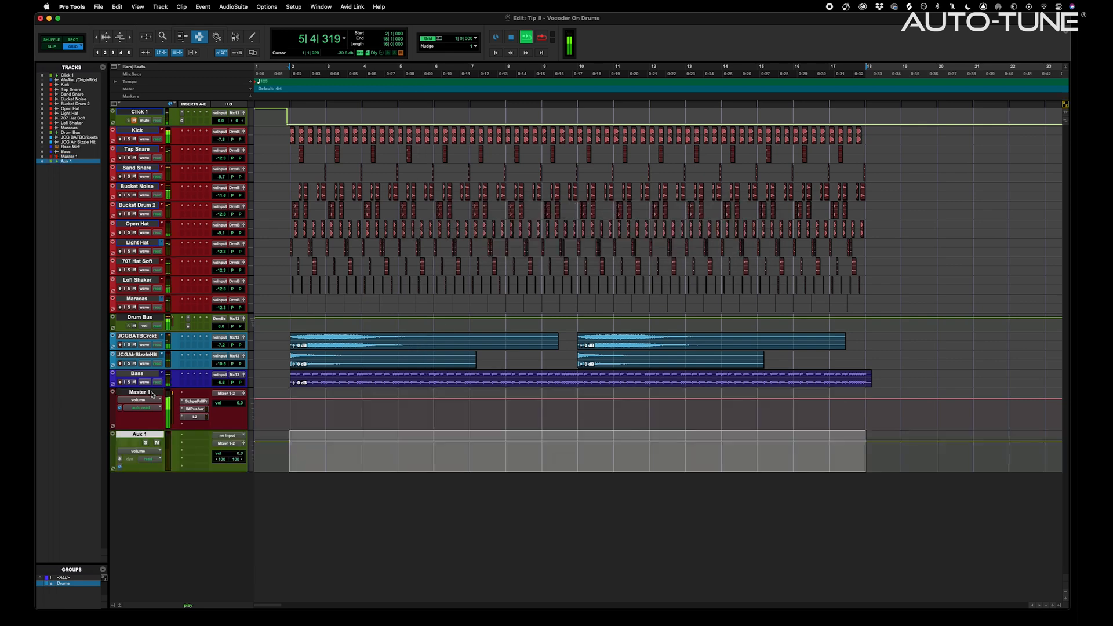
{"action": "left_click", "coordinate": [183, 444]}
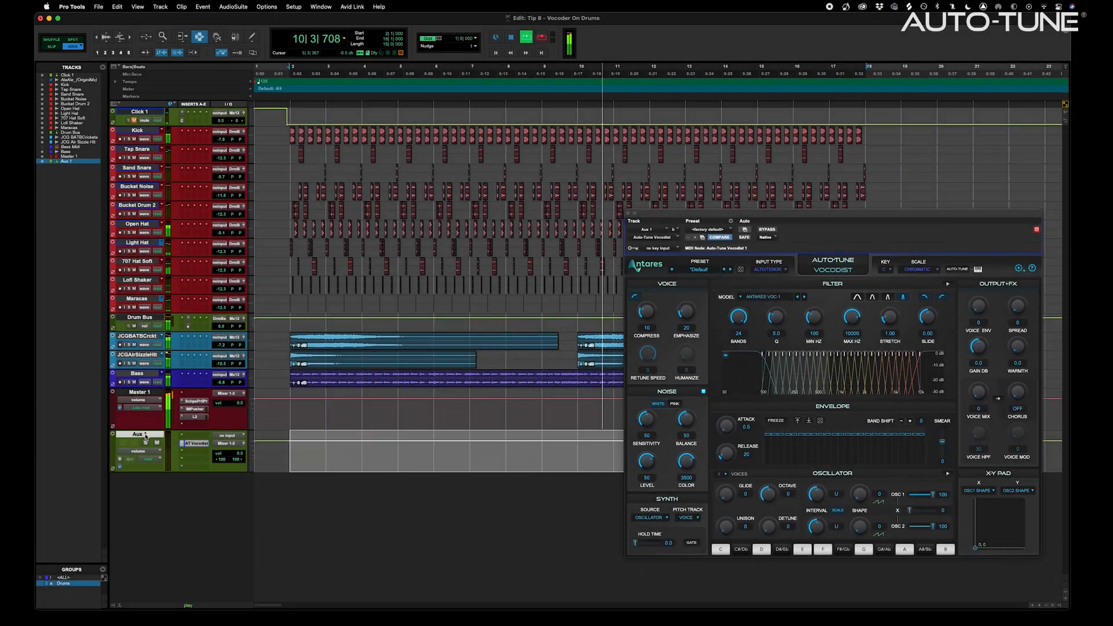
Rename the aux track Vocodist and set its input to Bus 63-64
{"action": "double_click", "coordinate": [137, 434]}
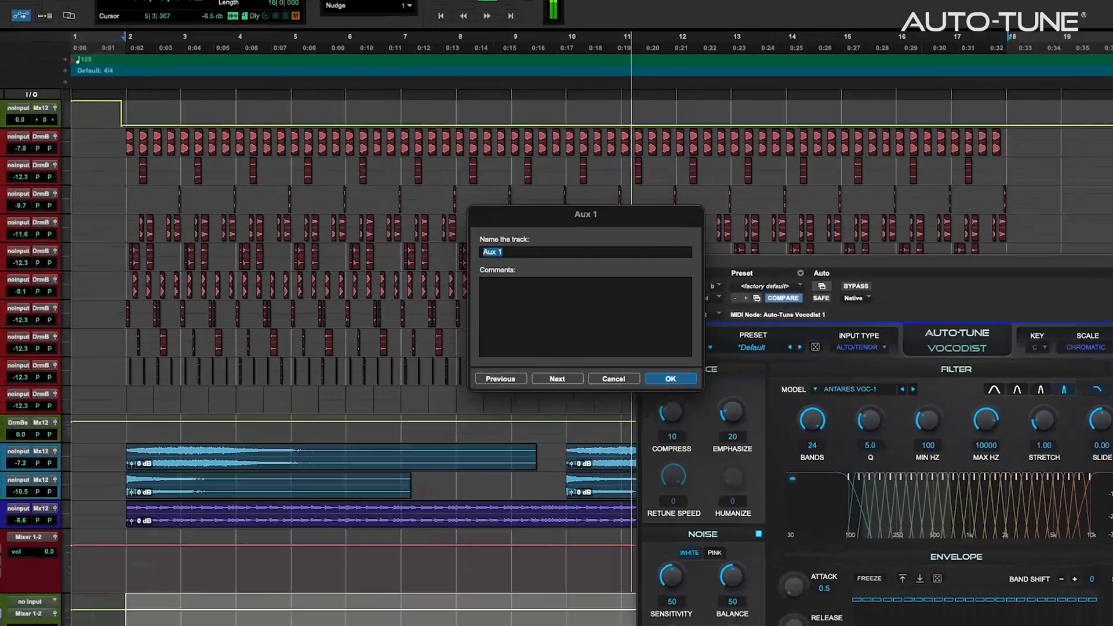
{"action": "type", "text": "Vocodist"}
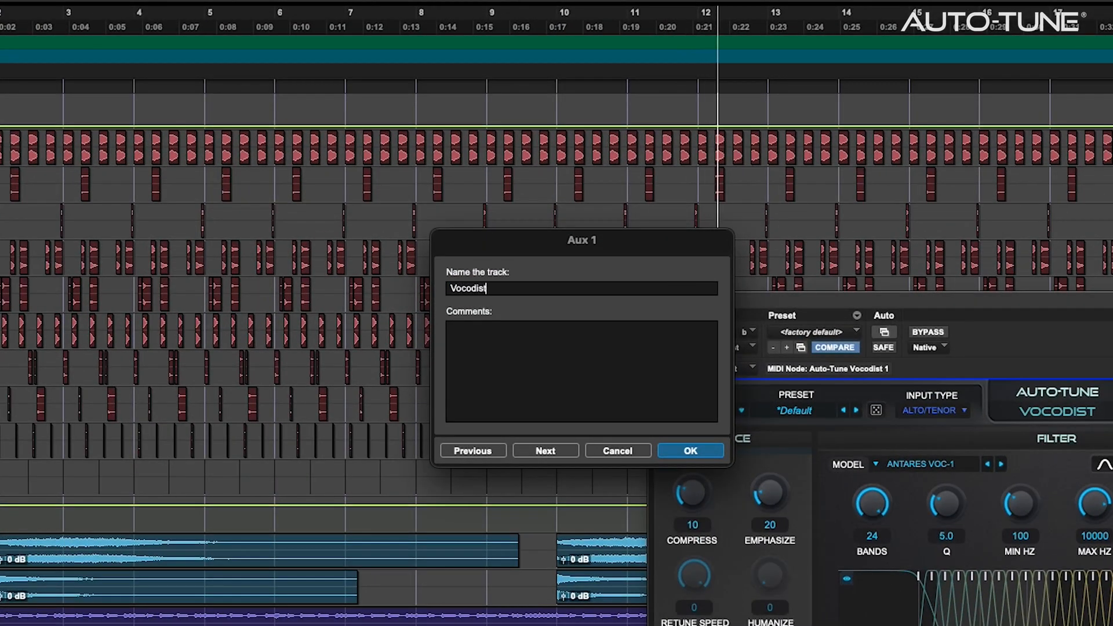
{"action": "key", "text": "Return"}
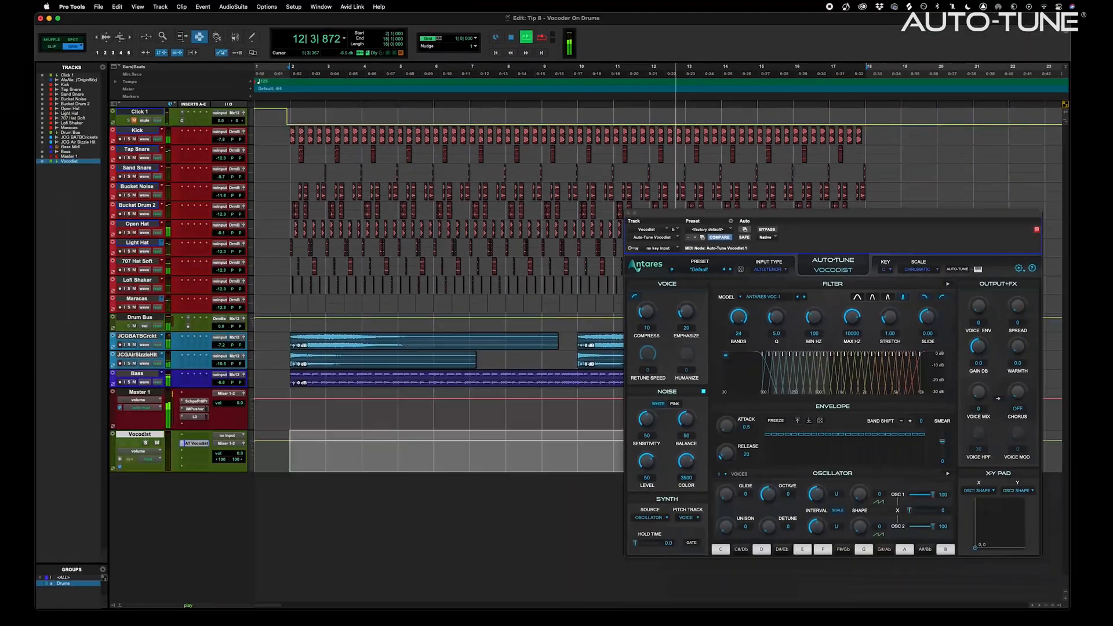
{"action": "left_click", "coordinate": [229, 436]}
{"action": "mouse_move", "coordinate": [232, 444]}
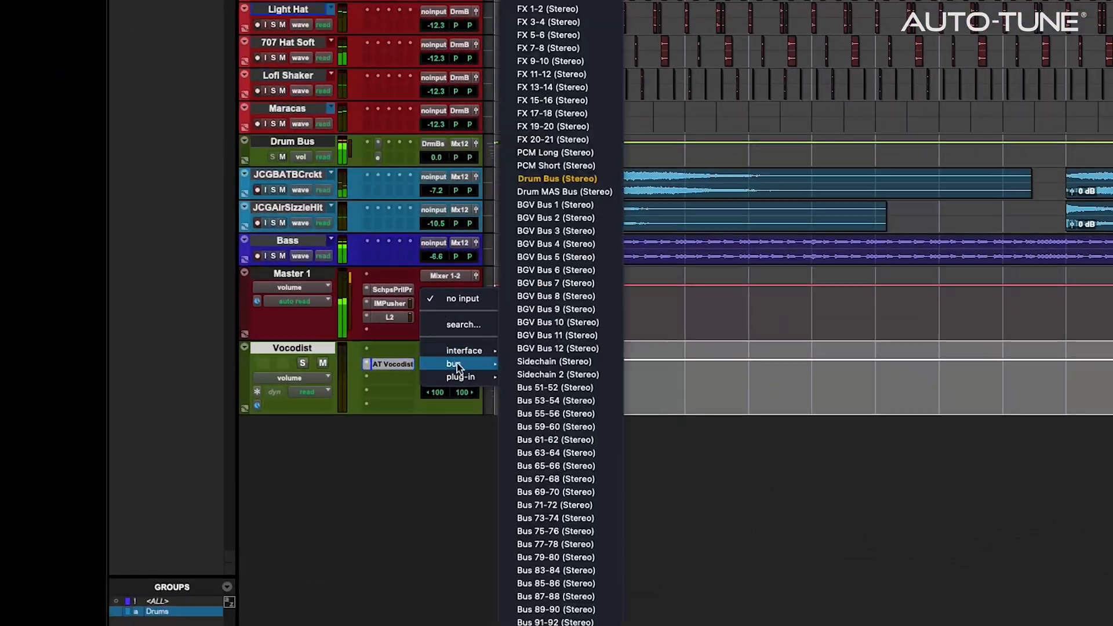
{"action": "left_click", "coordinate": [570, 454]}
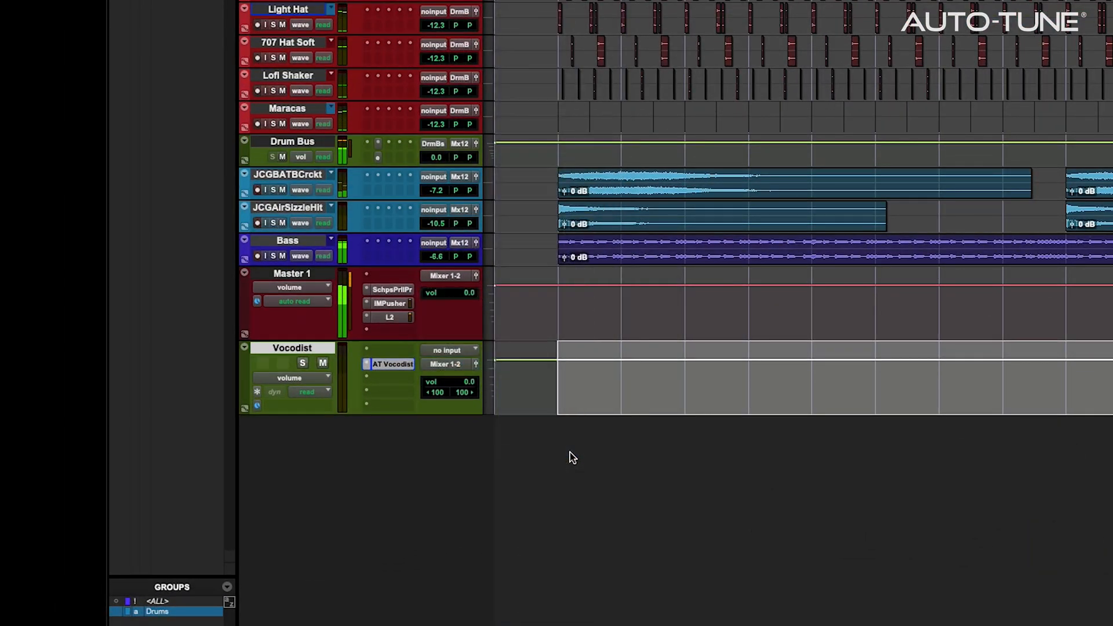
Rename Bus 63-64 to Vocodist and switch to the Mix window
{"action": "right_click", "coordinate": [457, 353]}
{"action": "left_click", "coordinate": [477, 381]}
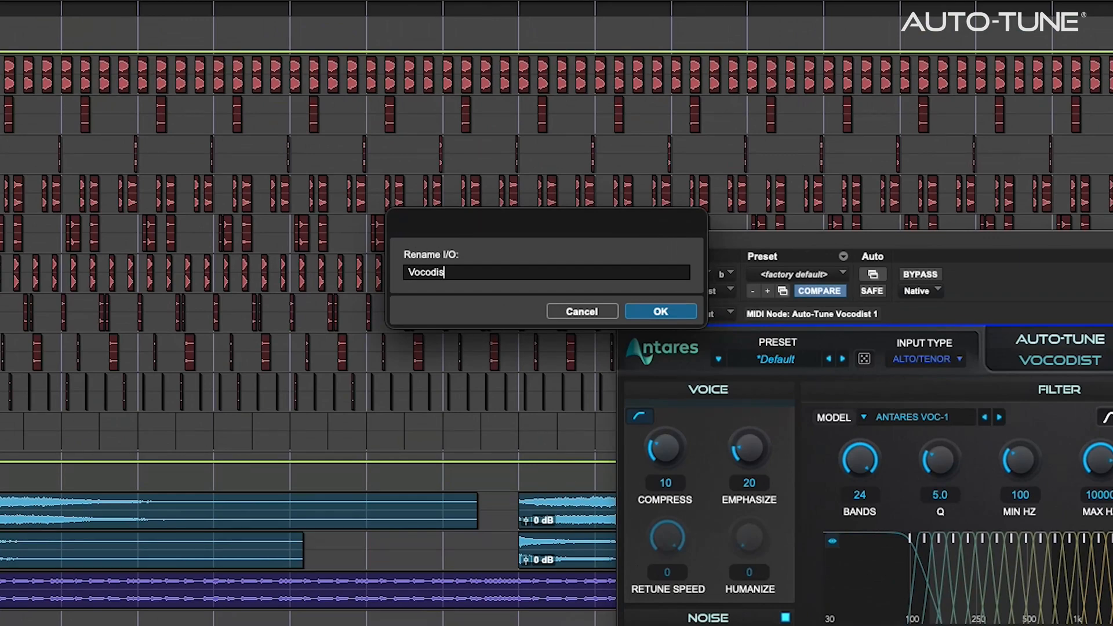
{"action": "key", "text": "Return"}
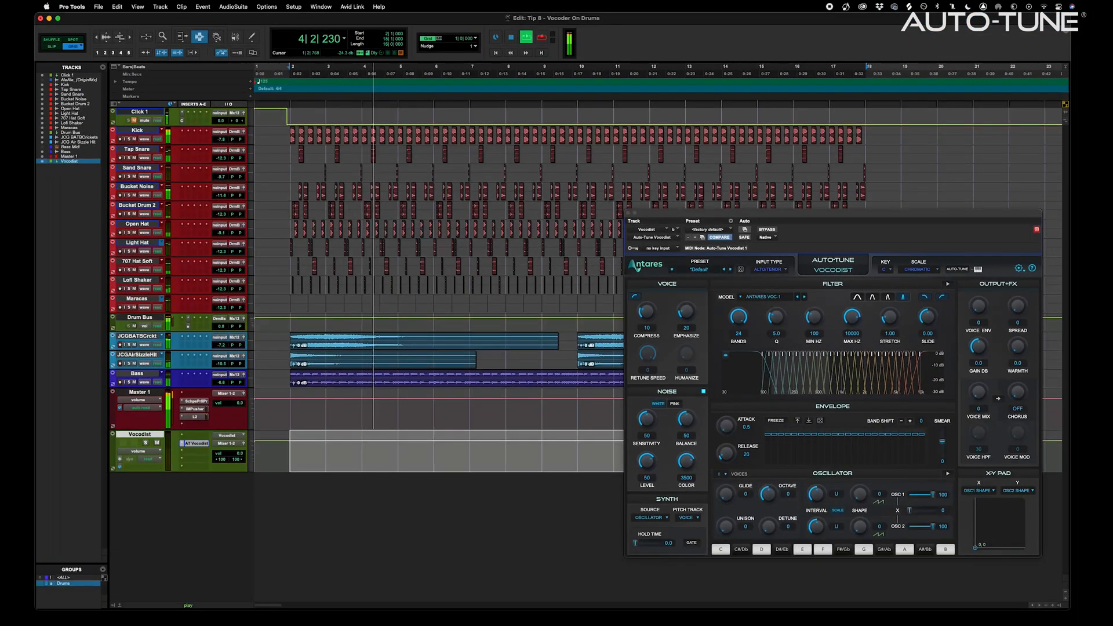
{"action": "key", "text": "super+equal"}
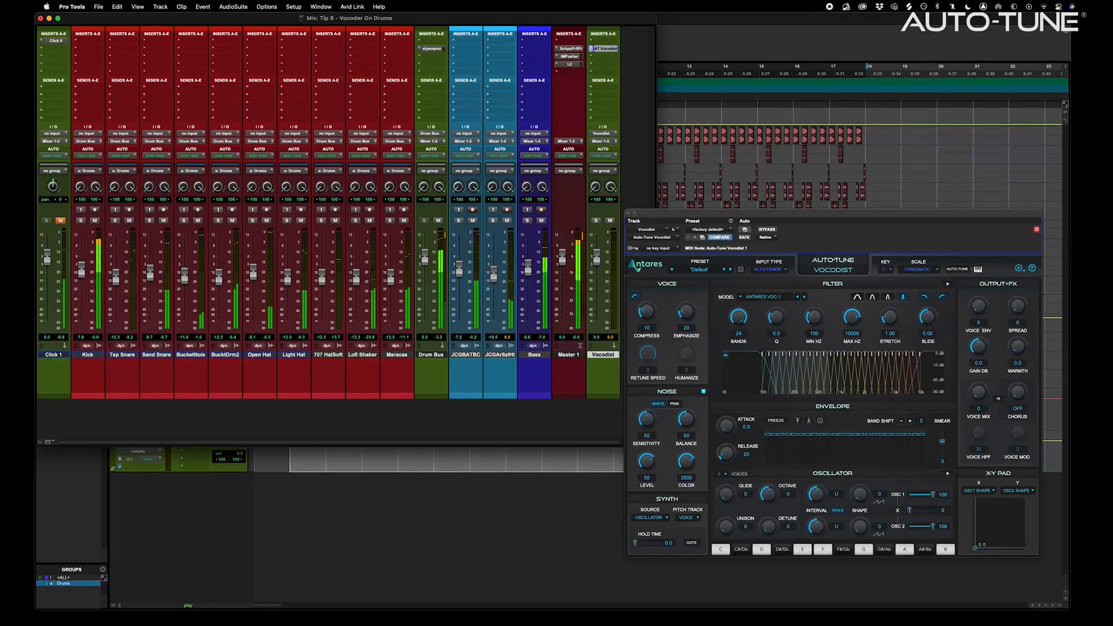
Route the Drums group's Send A to the Vocodist bus and raise the Kick send to -6.1
{"action": "left_click", "coordinate": [88, 354]}
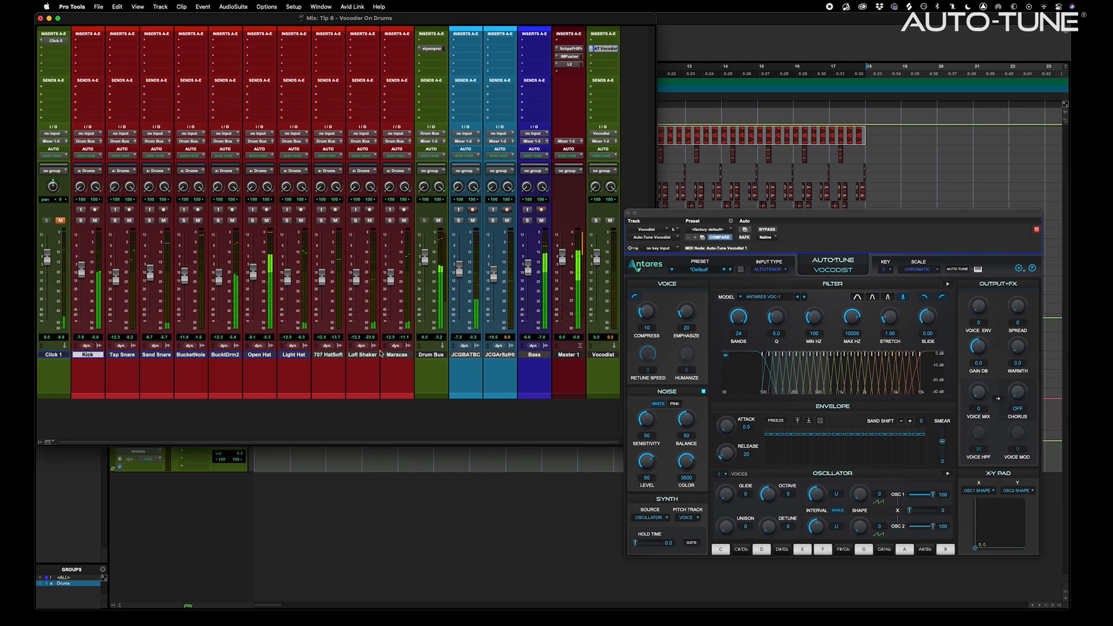
{"action": "left_click", "coordinate": [76, 90]}
{"action": "mouse_move", "coordinate": [101, 95]}
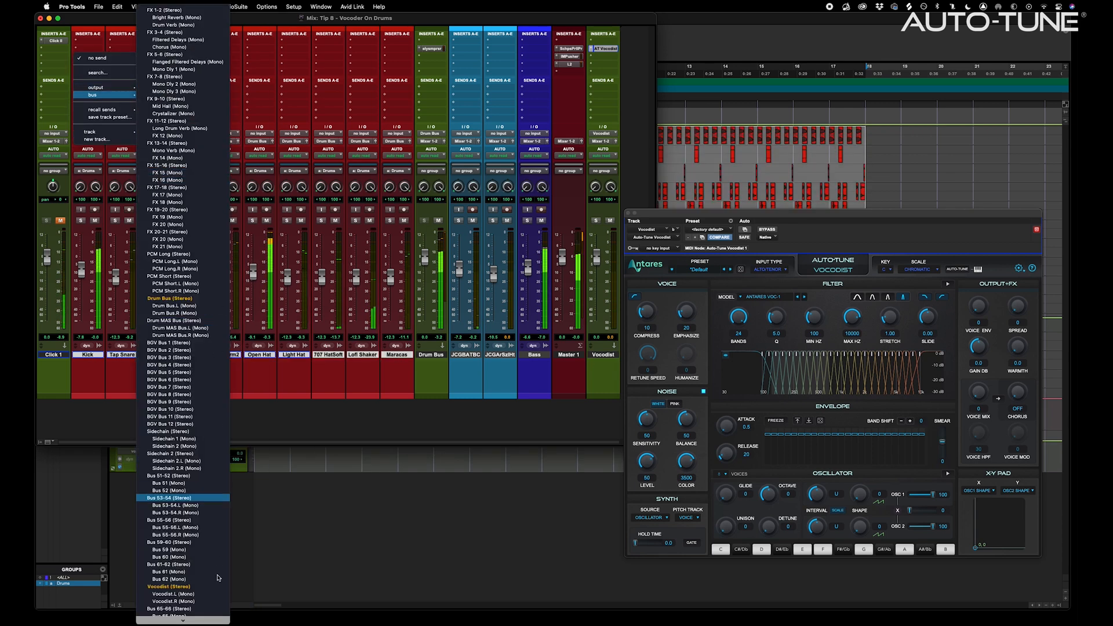
{"action": "left_click", "coordinate": [169, 586]}
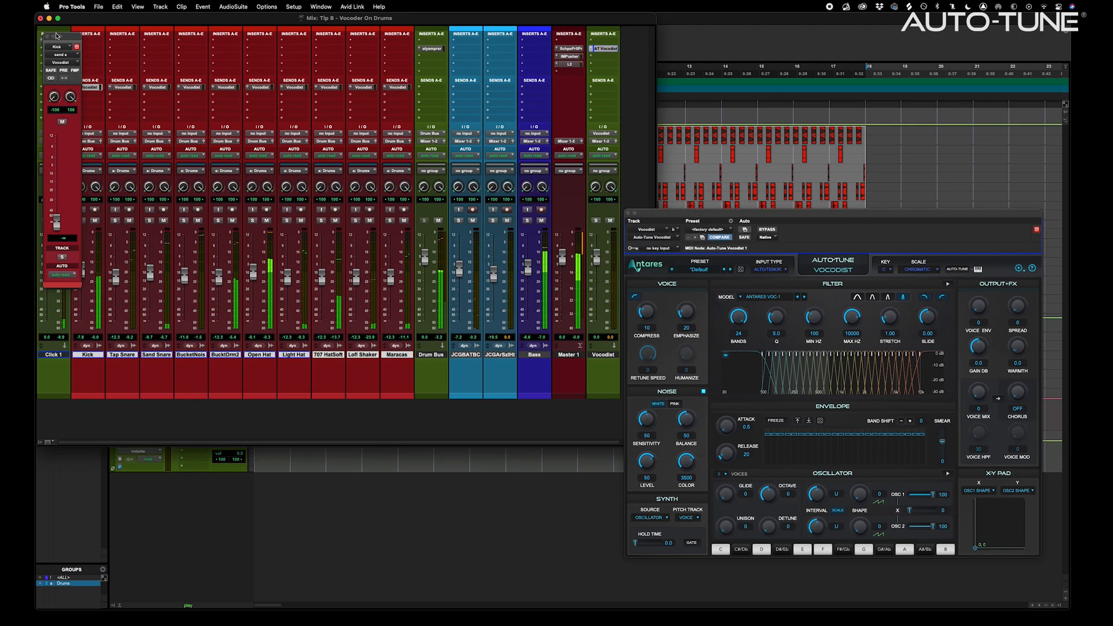
{"action": "left_click", "coordinate": [46, 37]}
{"action": "left_click", "coordinate": [75, 87], "text": "super"}
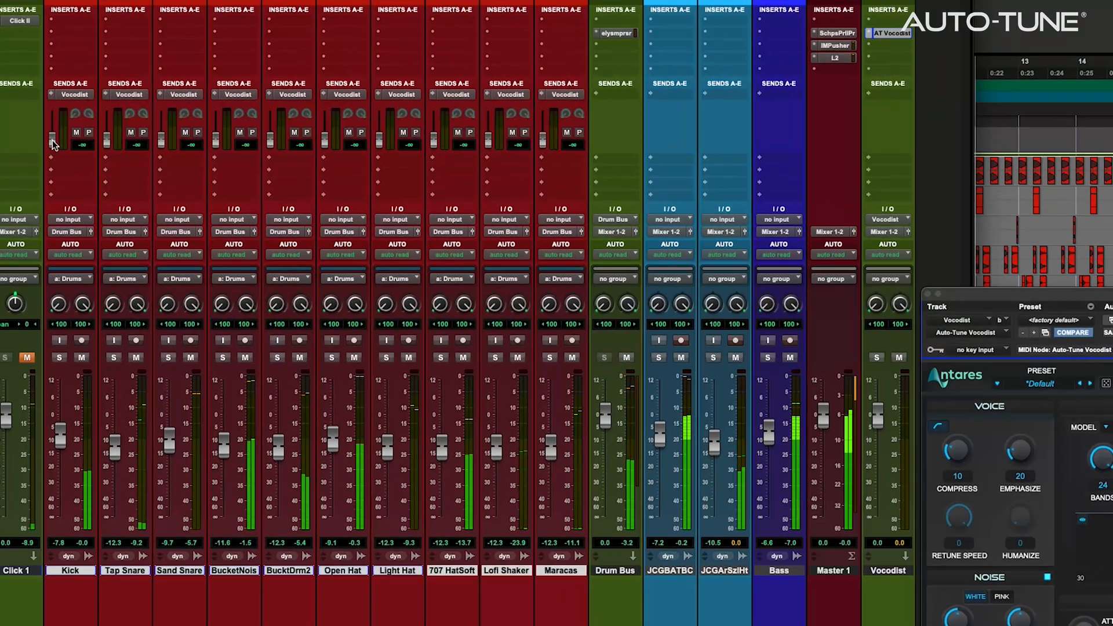
{"action": "left_click_drag", "start_coordinate": [63, 129], "coordinate": [218, 128]}
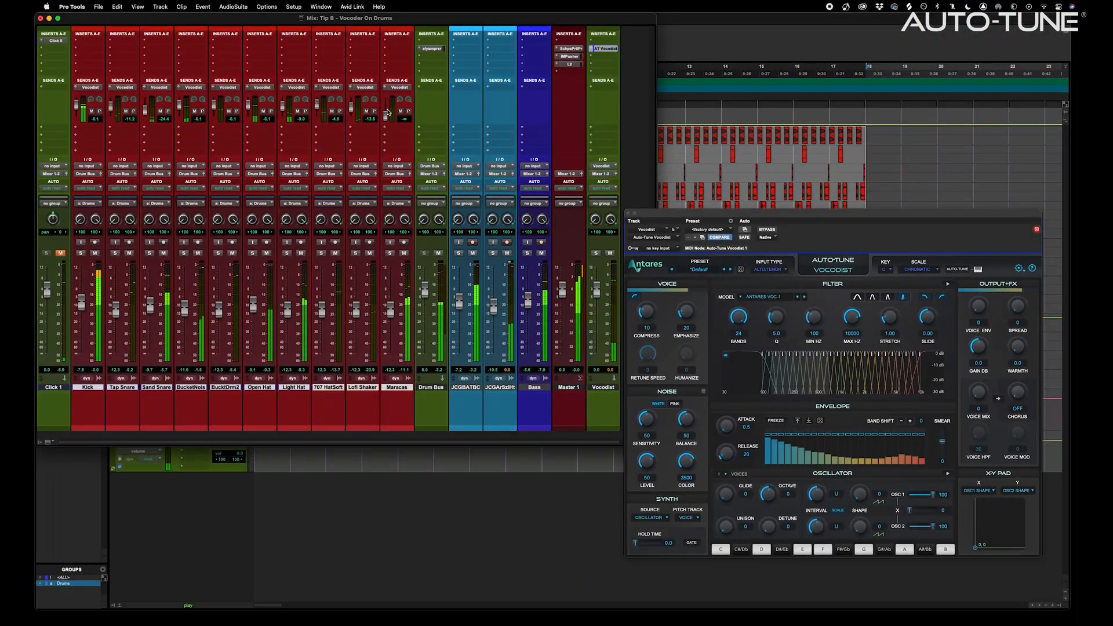
Set pitch tracking to KEY and rebalance sends: Maracas -9.9, Kick -34.5, BucketNoise -20.3
{"action": "left_click_drag", "start_coordinate": [387, 113], "coordinate": [387, 104]}
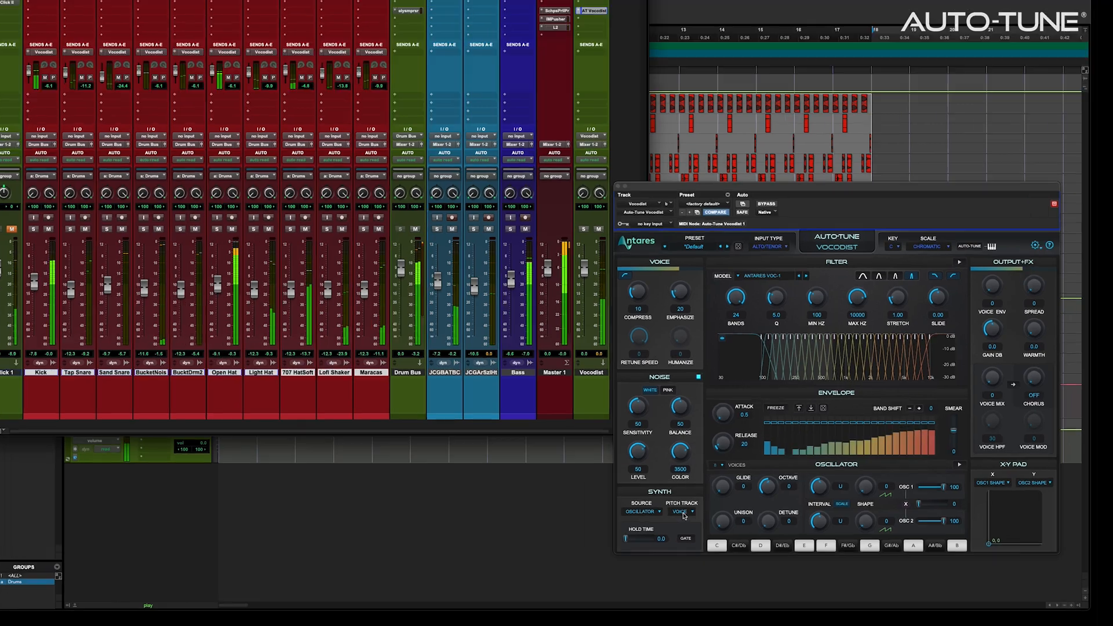
{"action": "left_click", "coordinate": [688, 517]}
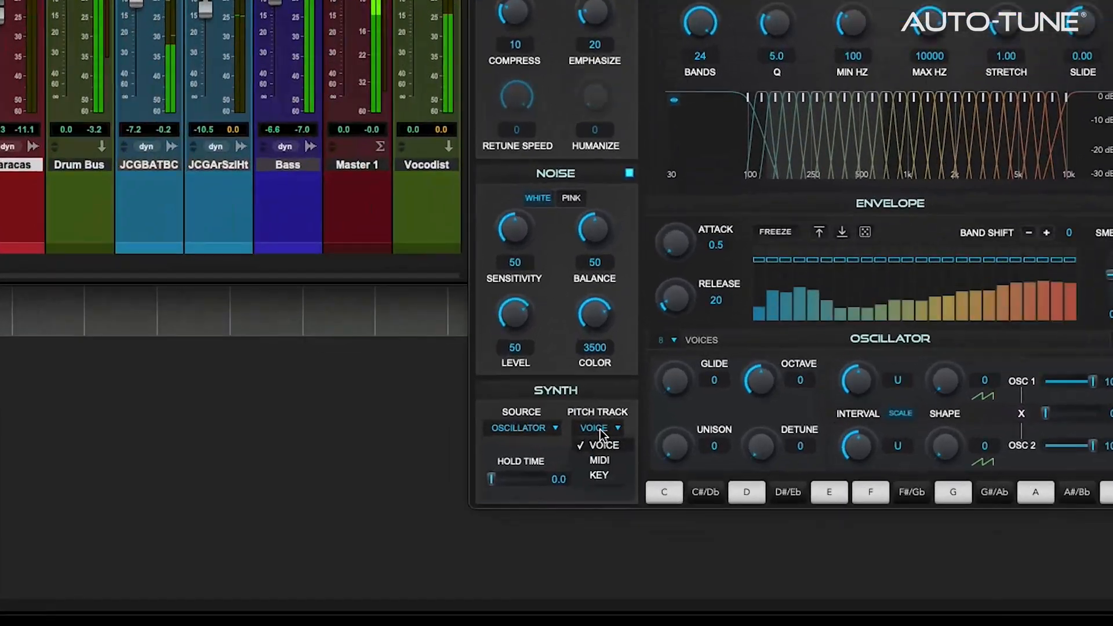
{"action": "left_click", "coordinate": [601, 475]}
{"action": "left_click", "coordinate": [519, 487]}
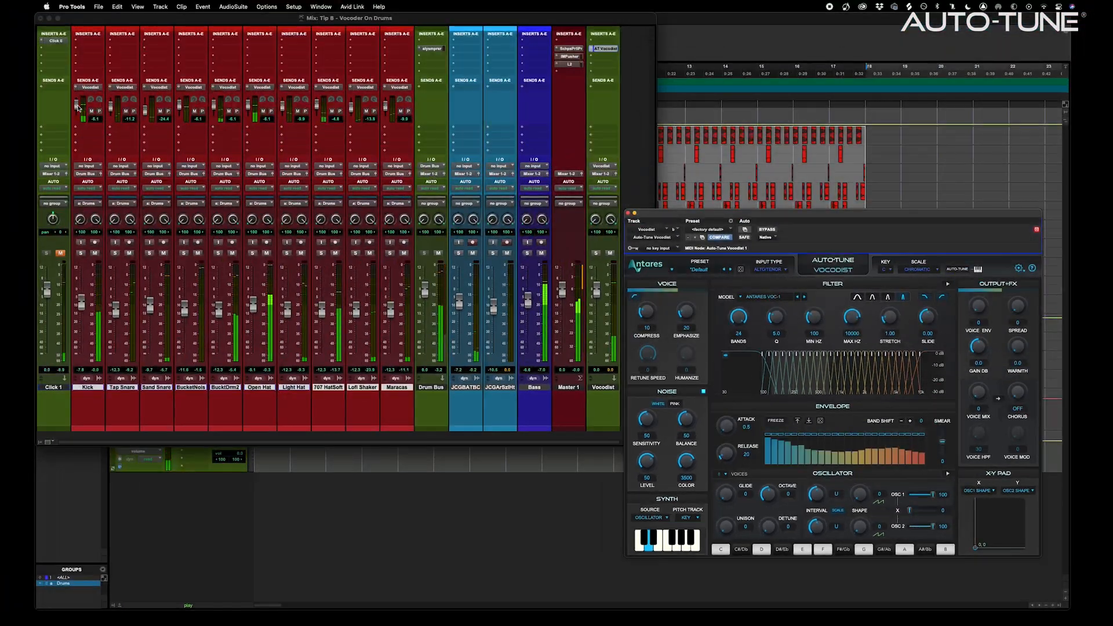
{"action": "left_click_drag", "start_coordinate": [78, 107], "coordinate": [105, 116]}
{"action": "left_click_drag", "start_coordinate": [178, 108], "coordinate": [179, 119]}
{"action": "left_click", "coordinate": [925, 219]}
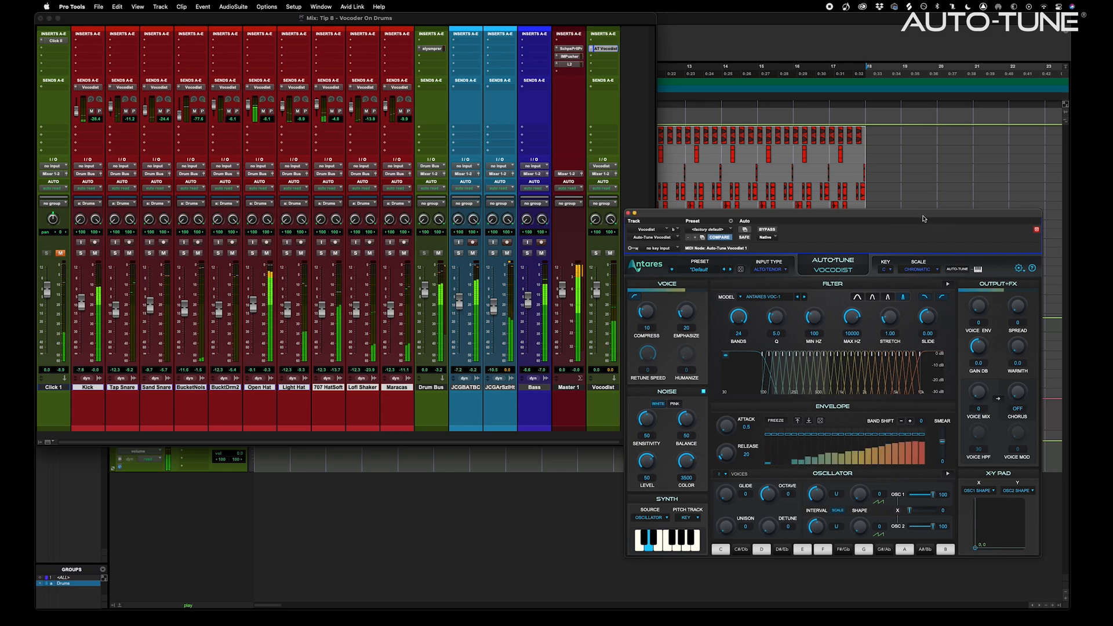
Raise Vocodist's output gain to about 12.5 dB, compression to 23 and emphasis to 64
{"action": "left_click_drag", "start_coordinate": [982, 351], "coordinate": [982, 348]}
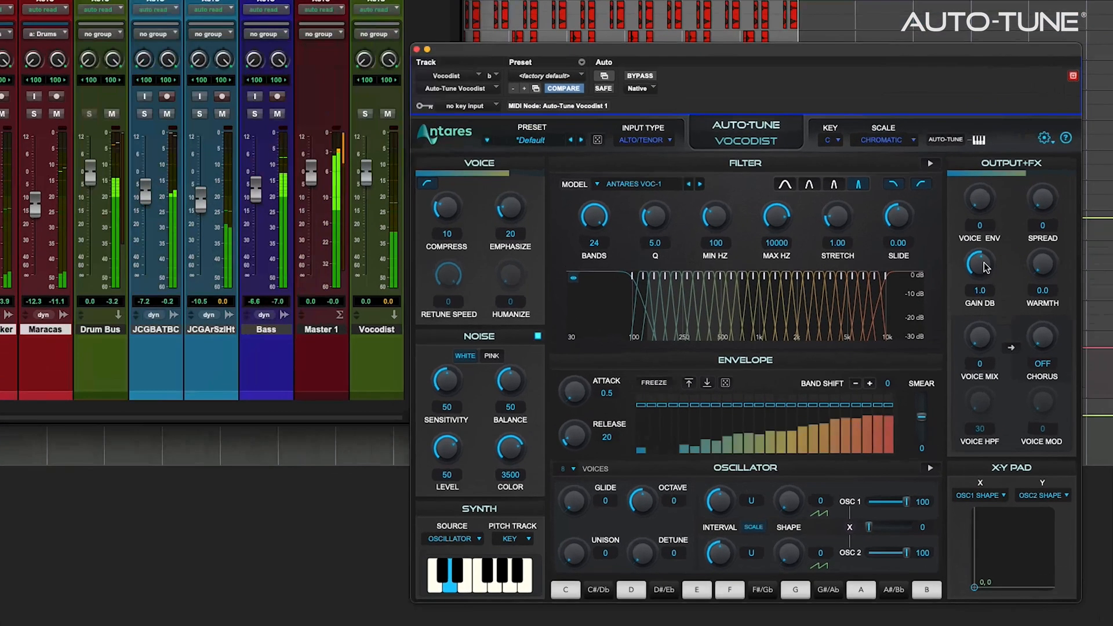
{"action": "left_click_drag", "start_coordinate": [983, 267], "coordinate": [981, 193]}
{"action": "left_click_drag", "start_coordinate": [449, 205], "coordinate": [451, 142]}
{"action": "left_click_drag", "start_coordinate": [511, 207], "coordinate": [516, 125]}
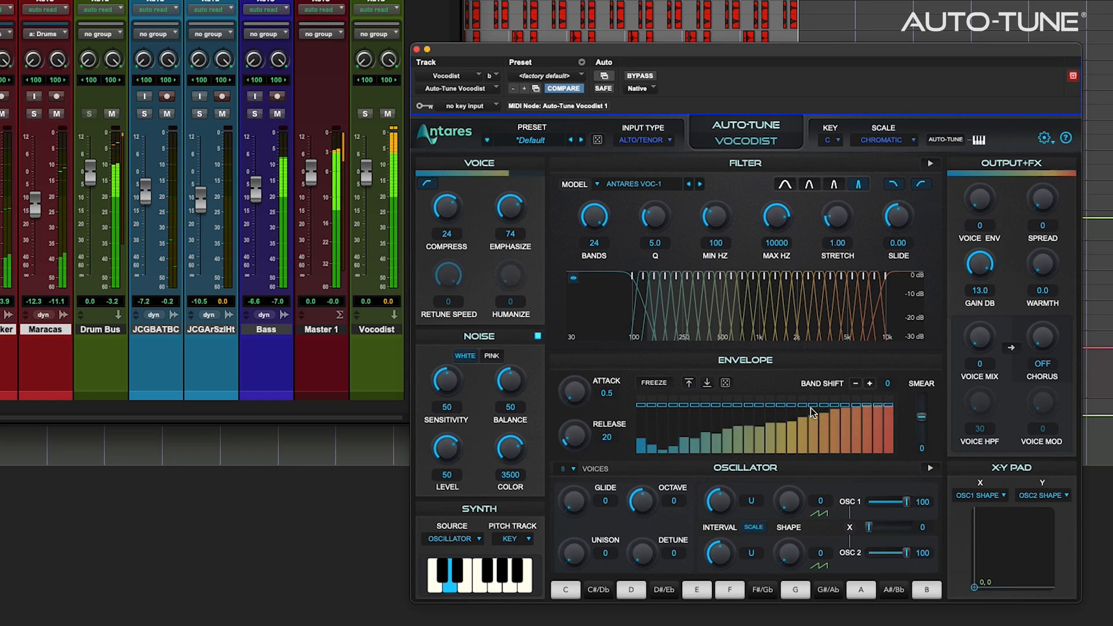
Shift the envelope bands by +1, set oscillator shapes to 39 and 45, and track pitch from MIDI
{"action": "mouse_move", "coordinate": [839, 417]}
{"action": "left_mouse_down"}
{"action": "mouse_move", "coordinate": [890, 421]}
{"action": "mouse_move", "coordinate": [852, 418]}
{"action": "left_mouse_up"}
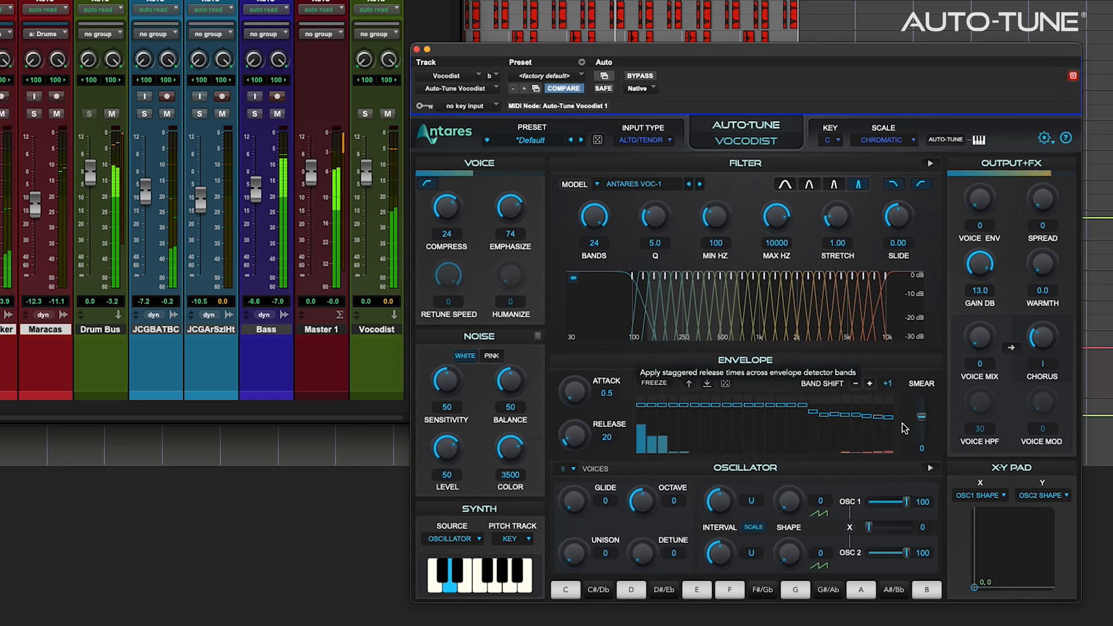
{"action": "left_click_drag", "start_coordinate": [1019, 541], "coordinate": [1034, 518]}
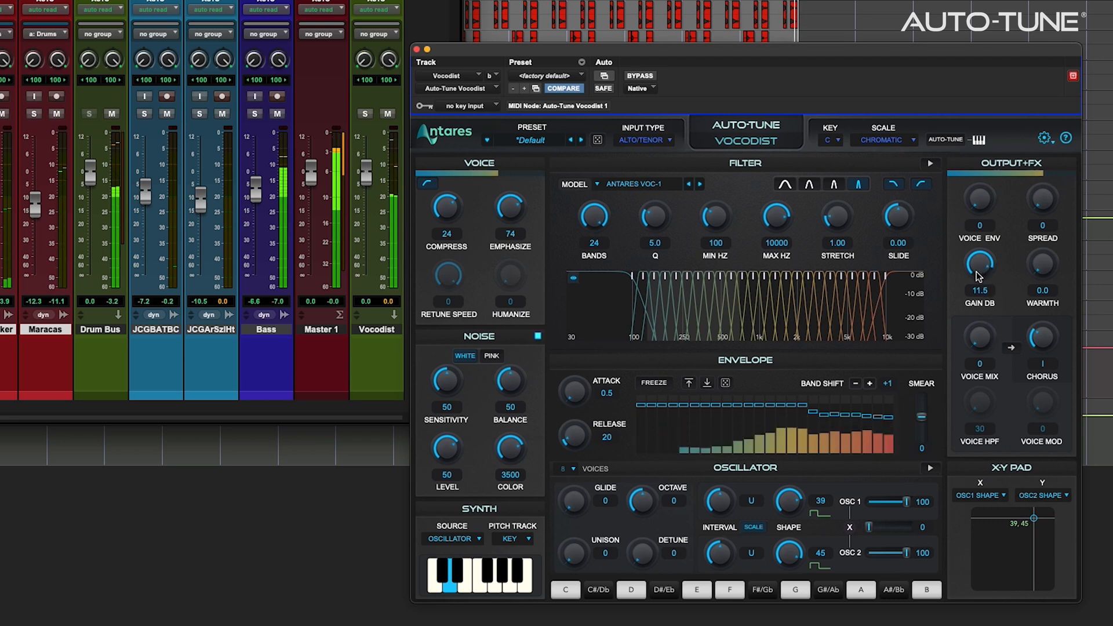
{"action": "left_click", "coordinate": [523, 540]}
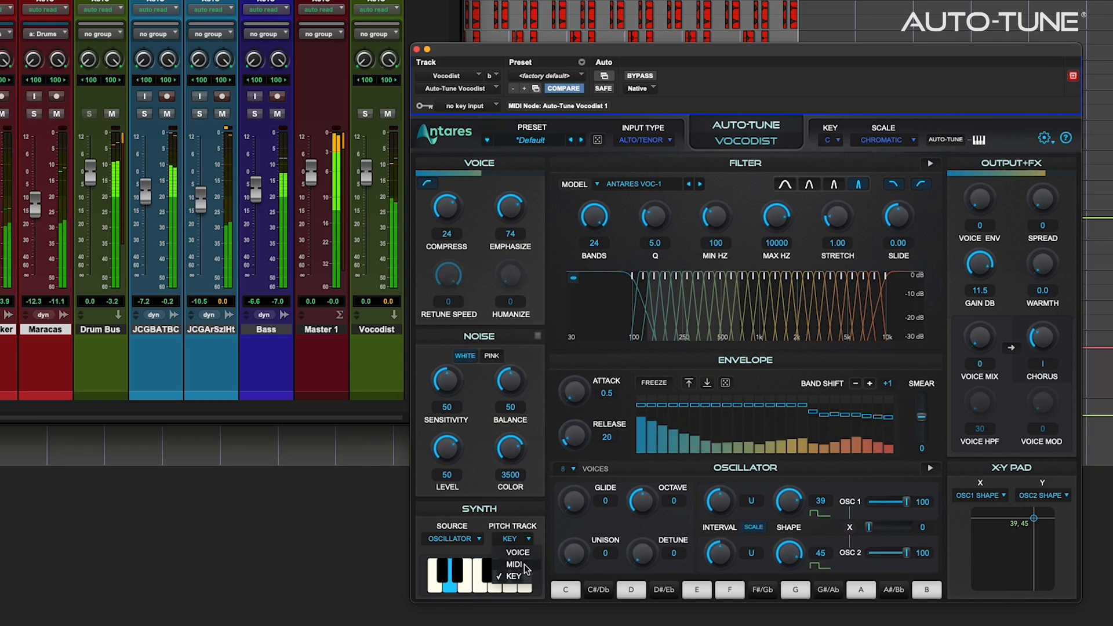
{"action": "left_click", "coordinate": [514, 564]}
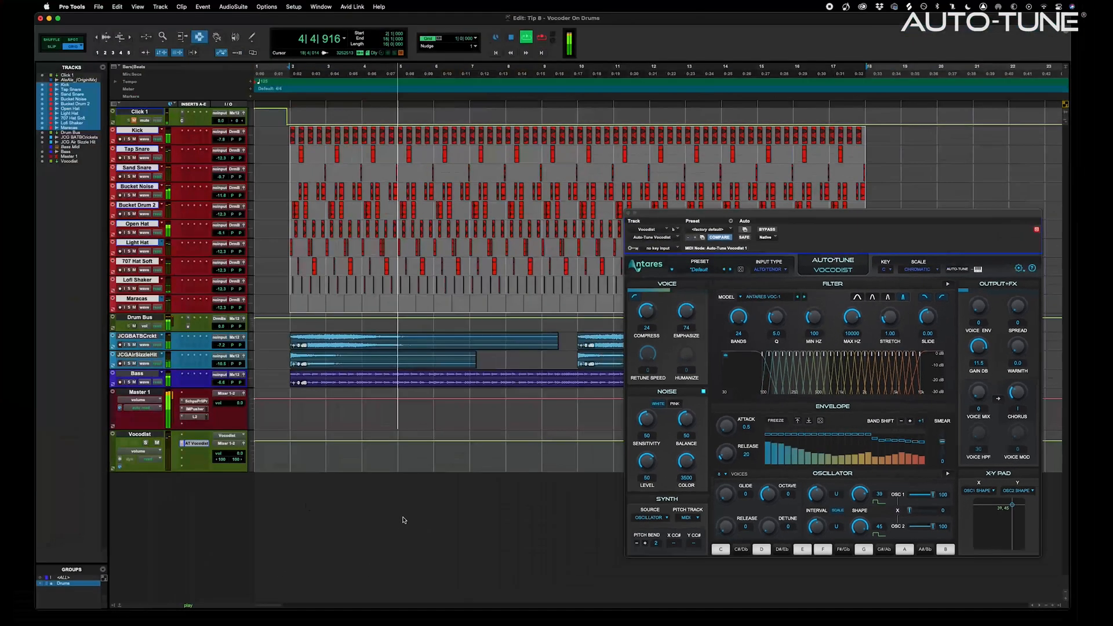
Add a new MIDI track with its output routed to Auto-Tune Vocodist 1 channel 1
{"action": "key", "text": "super+shift+n"}
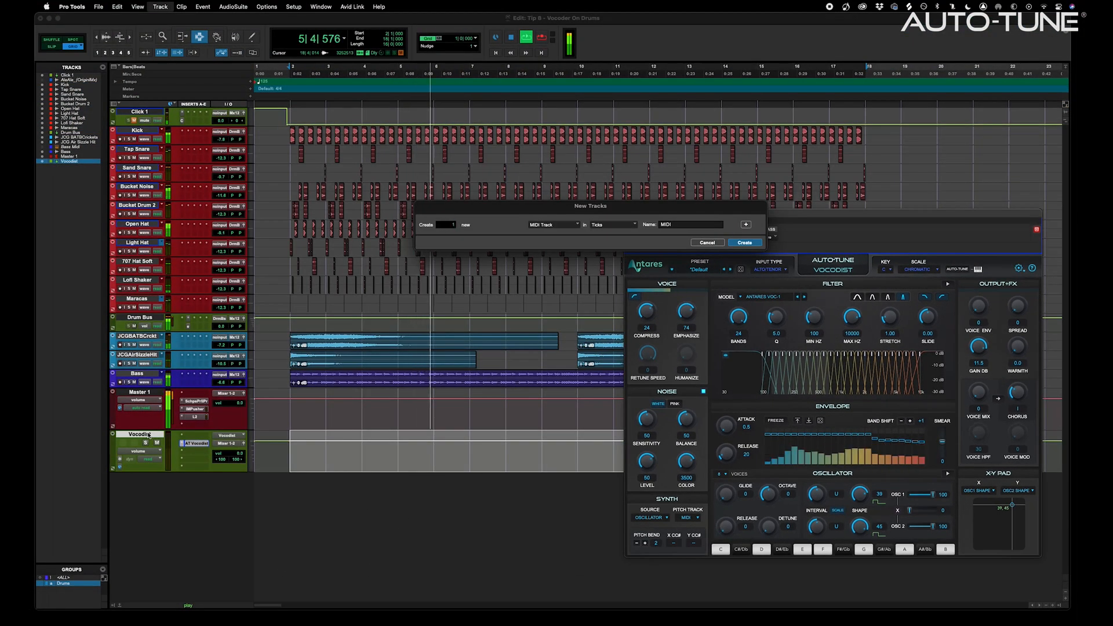
{"action": "key", "text": "Return"}
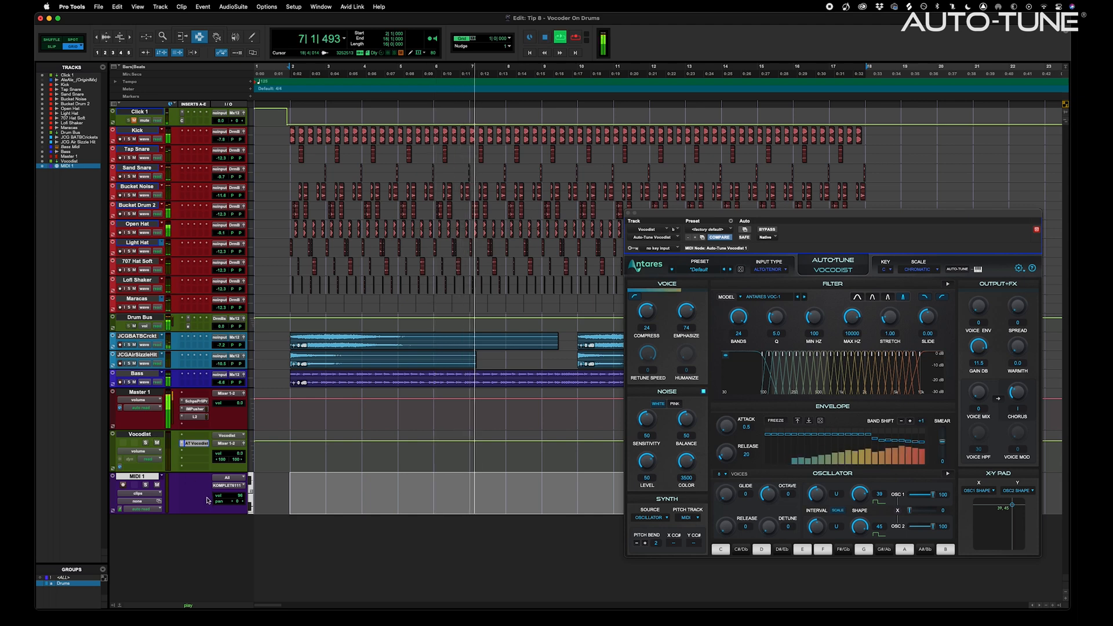
{"action": "left_click", "coordinate": [228, 485]}
{"action": "mouse_move", "coordinate": [278, 471]}
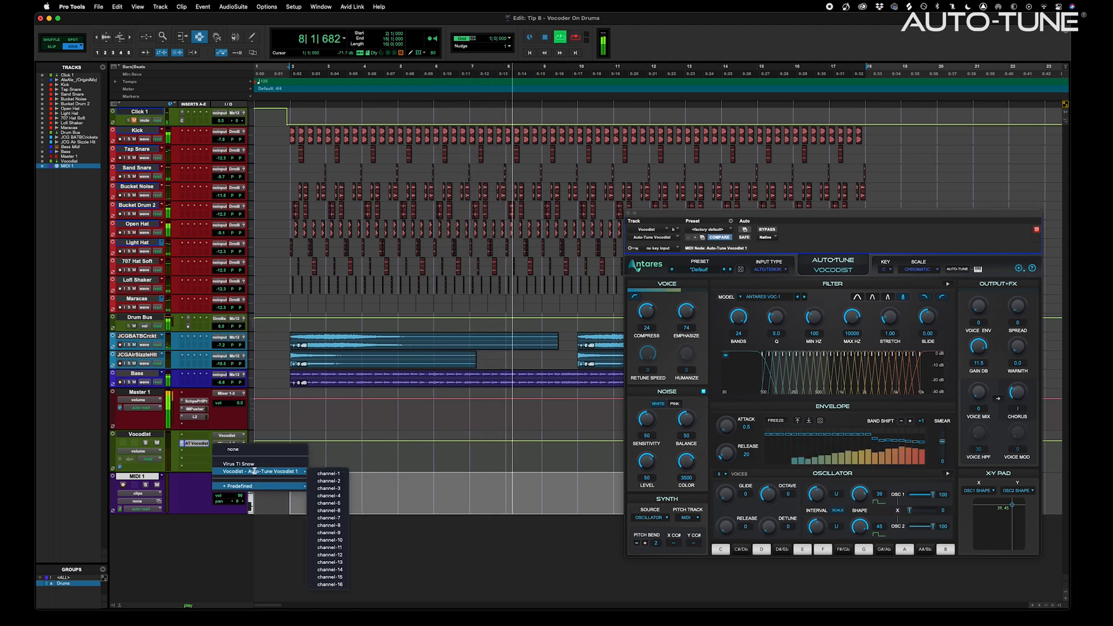
{"action": "left_click", "coordinate": [328, 473]}
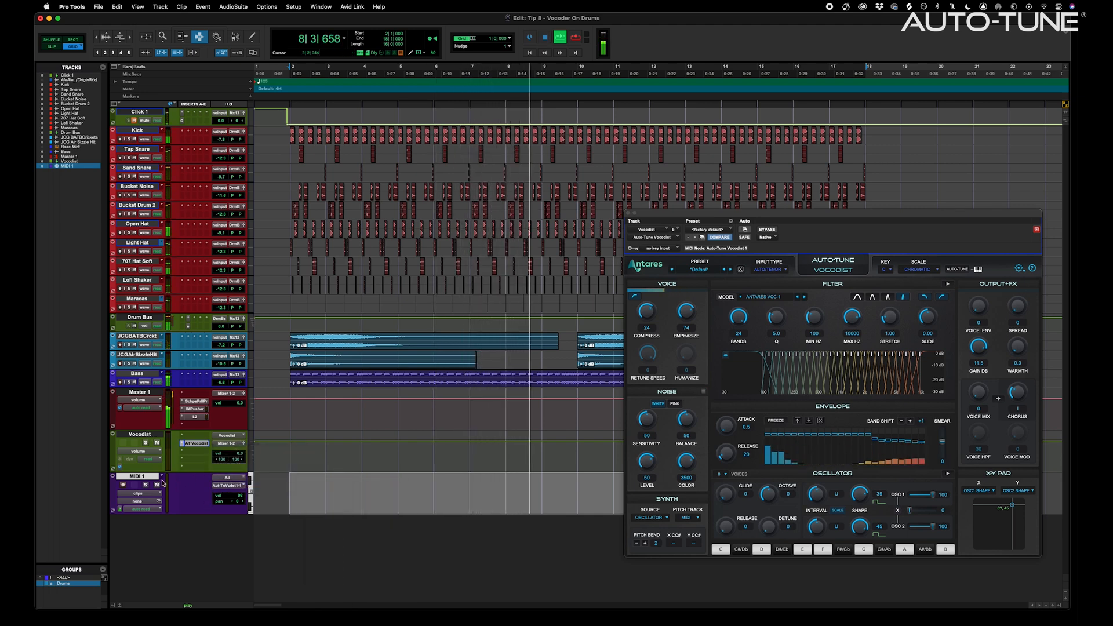
Record-enable the MIDI track and record a MIDI part from the start
{"action": "left_click", "coordinate": [123, 485]}
{"action": "key", "text": "space"}
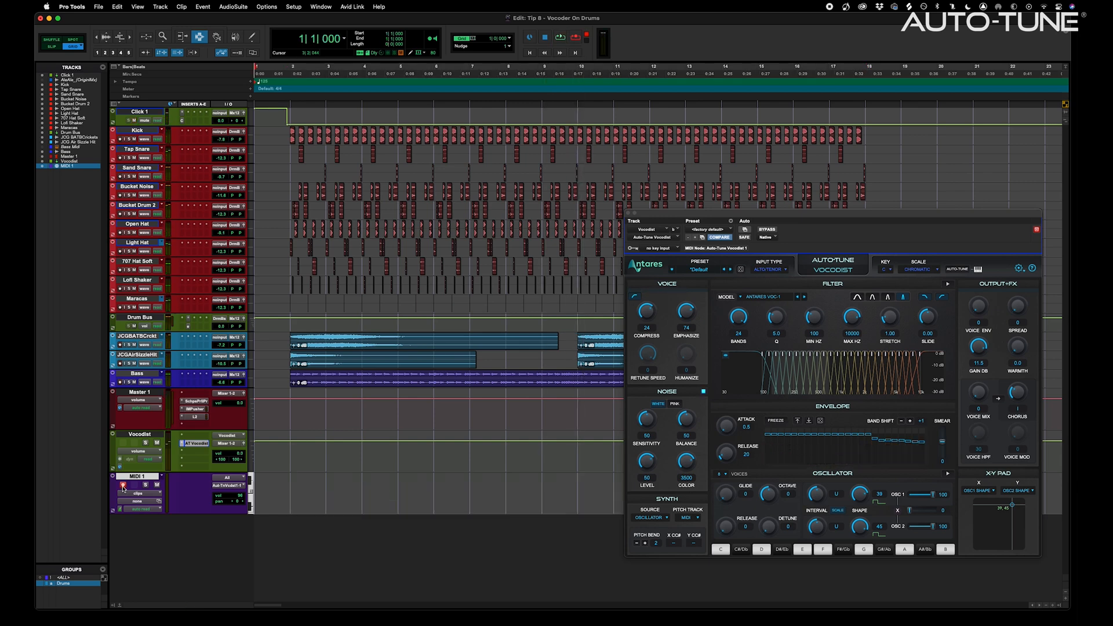
{"action": "key", "text": "super+space"}
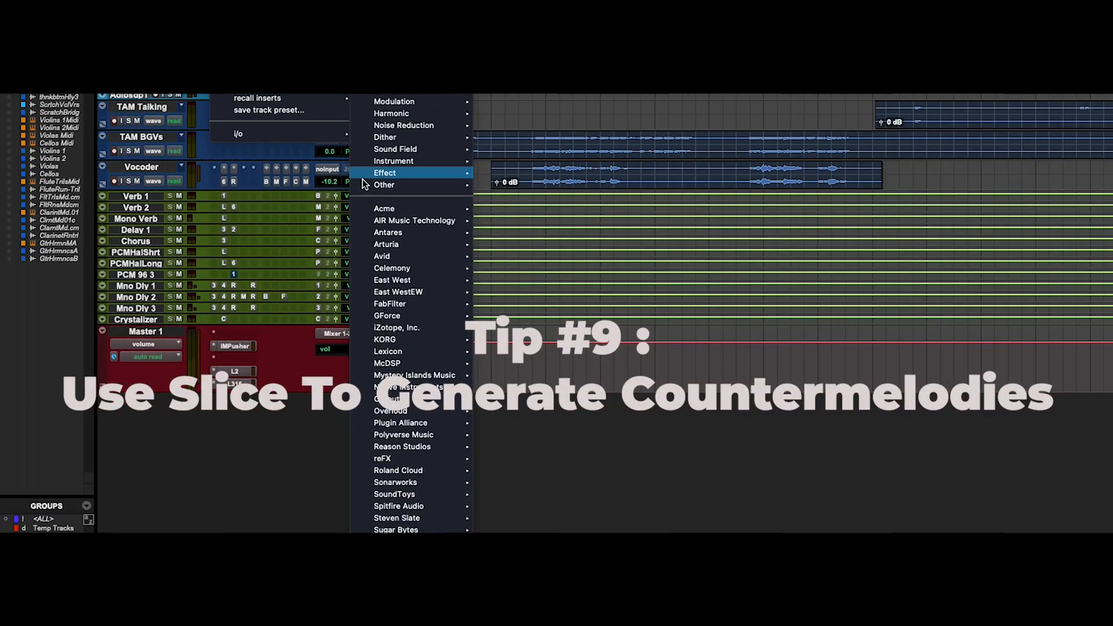
Insert Auto-Tune Slice on Inst 1, export the Chorus Lead clip as WAV, load it, and disable Varispeed
{"action": "mouse_move", "coordinate": [420, 233]}
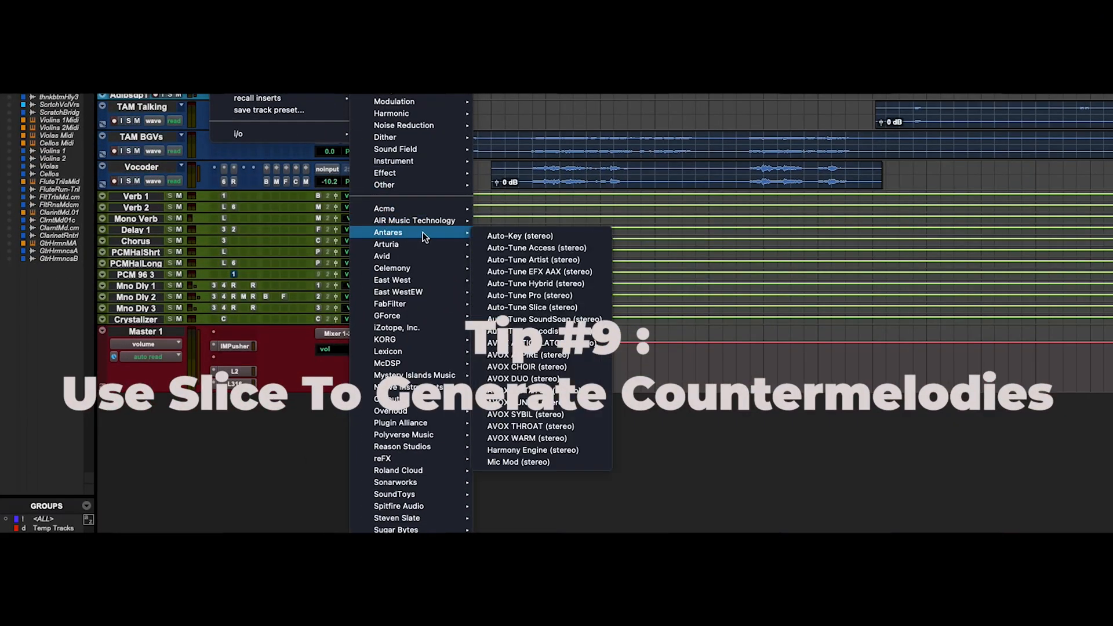
{"action": "left_click", "coordinate": [585, 308]}
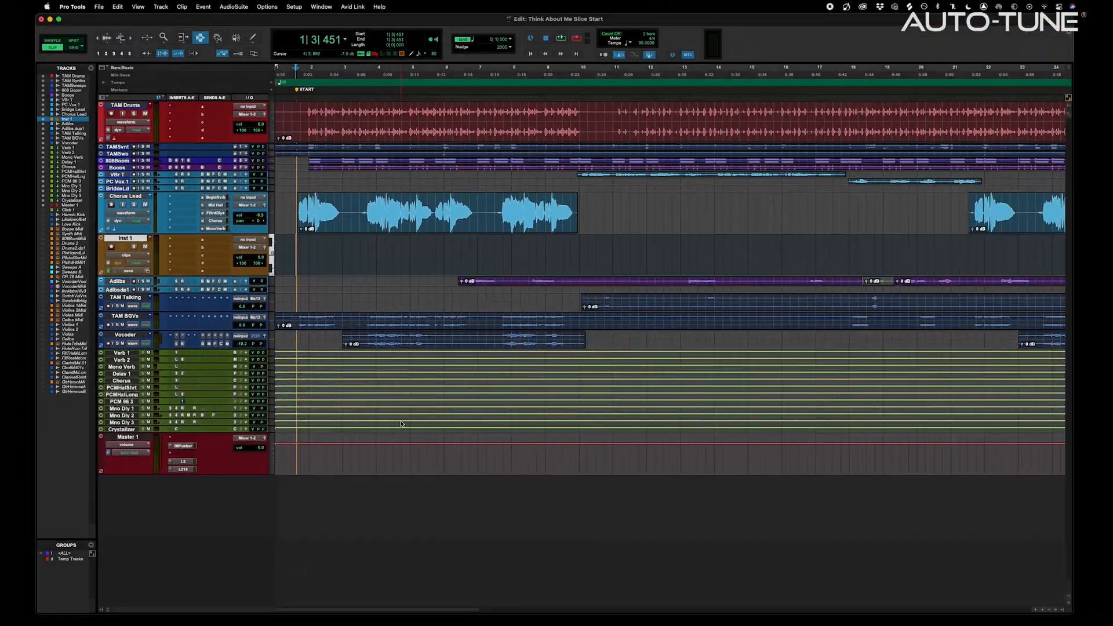
{"action": "double_click", "coordinate": [429, 212]}
{"action": "key", "text": "super+shift+k"}
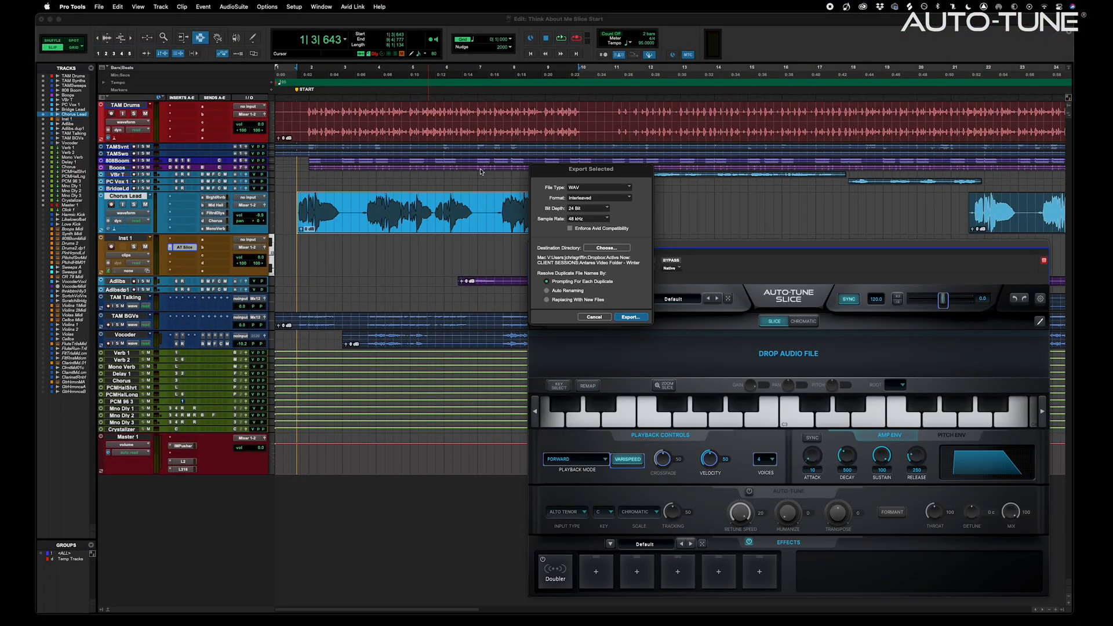
{"action": "left_click", "coordinate": [630, 316]}
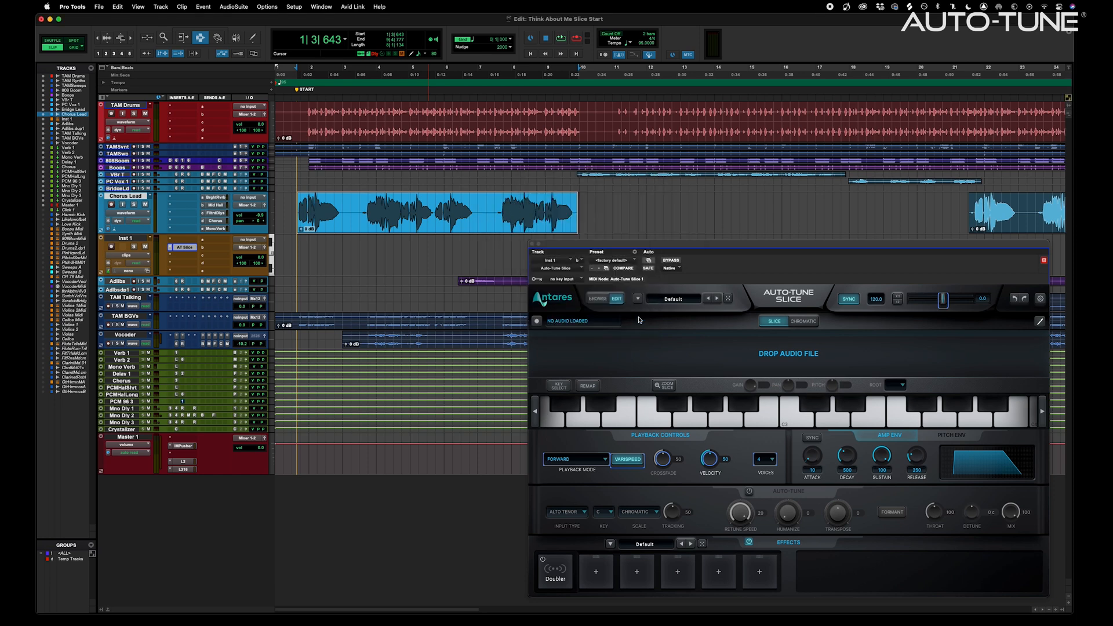
{"action": "left_click_drag", "start_coordinate": [716, 240], "coordinate": [682, 357]}
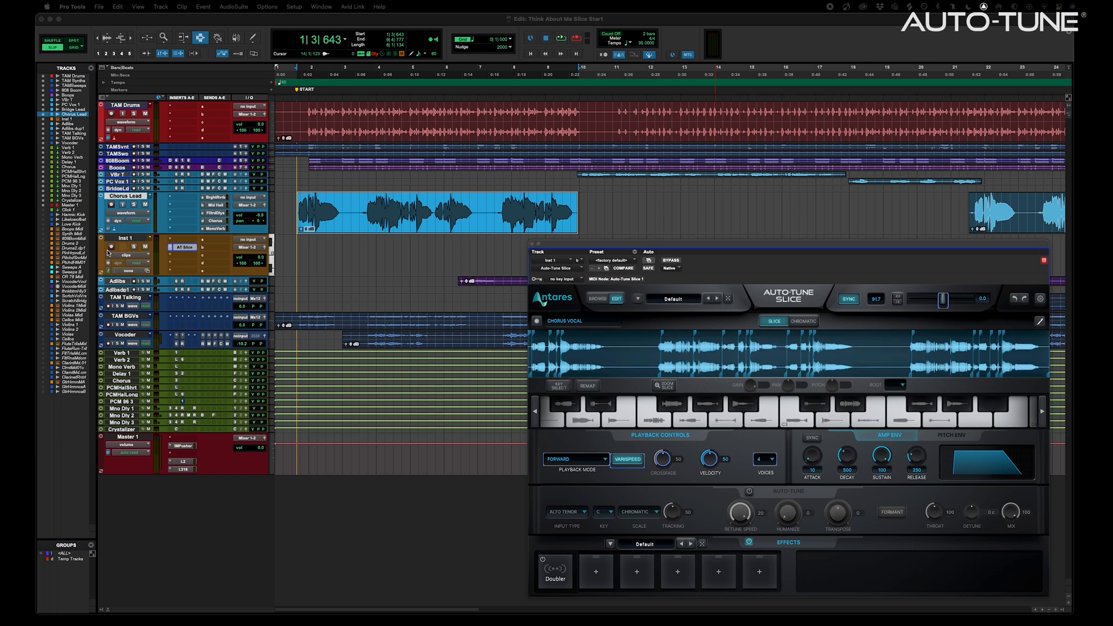
{"action": "left_click", "coordinate": [638, 463]}
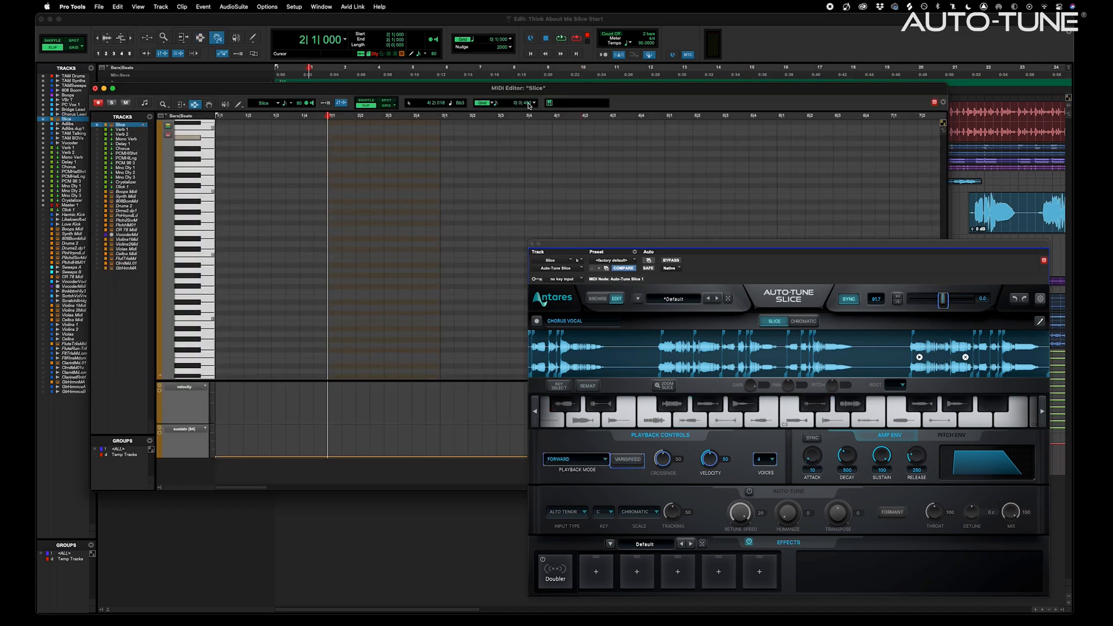
Draw an ascending eighth-note run and copy its last five notes to bar 4, five semitones higher
{"action": "left_click", "coordinate": [532, 104]}
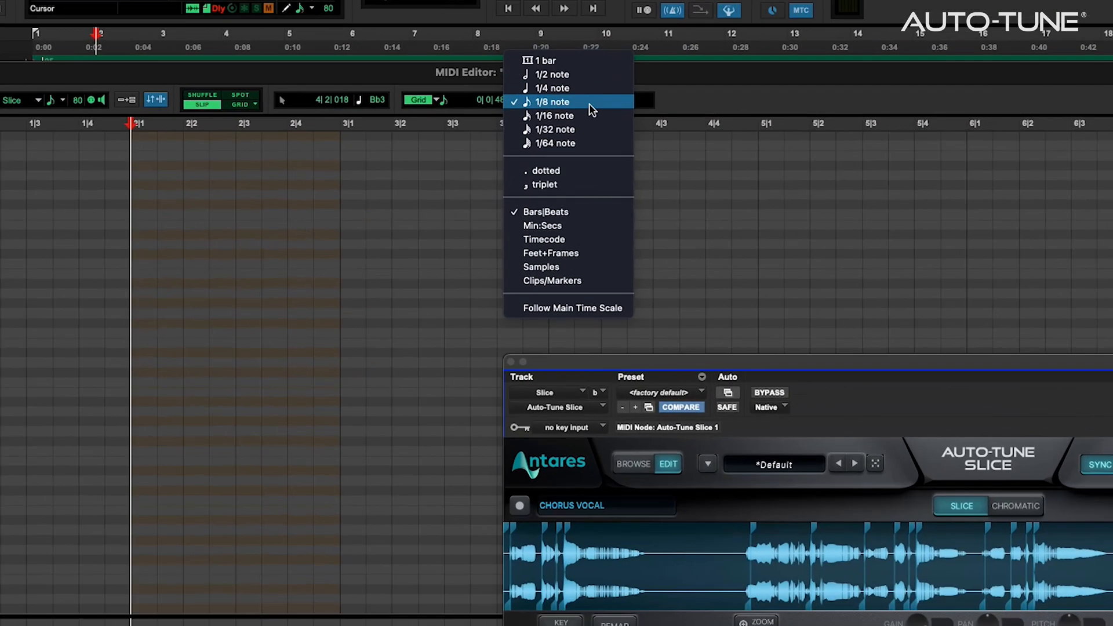
{"action": "left_click", "coordinate": [589, 103]}
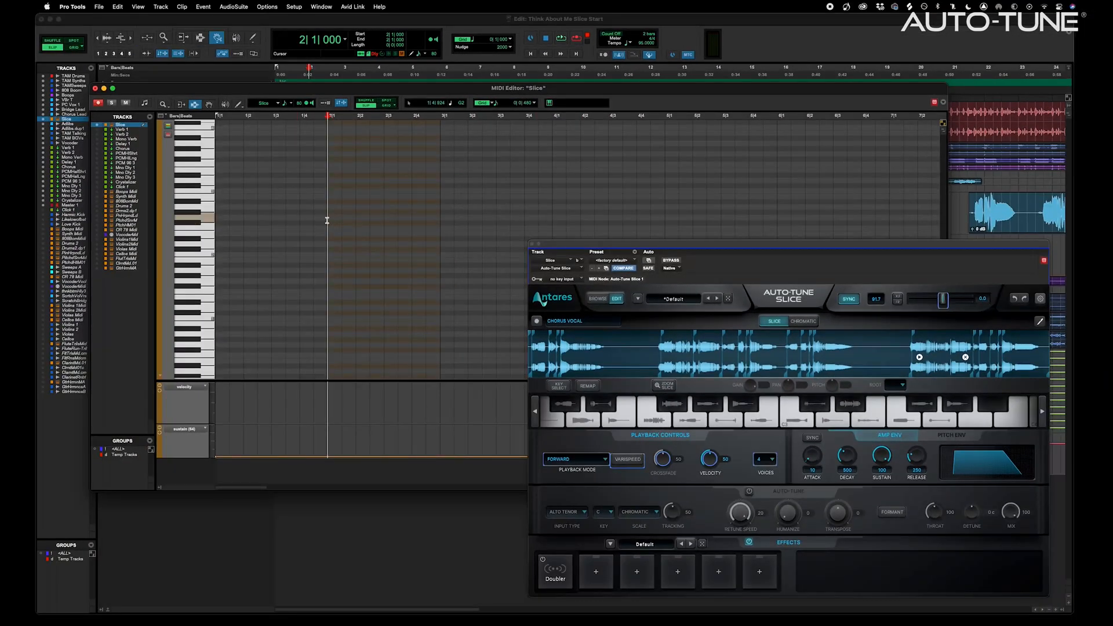
{"action": "left_click_drag", "start_coordinate": [353, 253], "coordinate": [396, 236]}
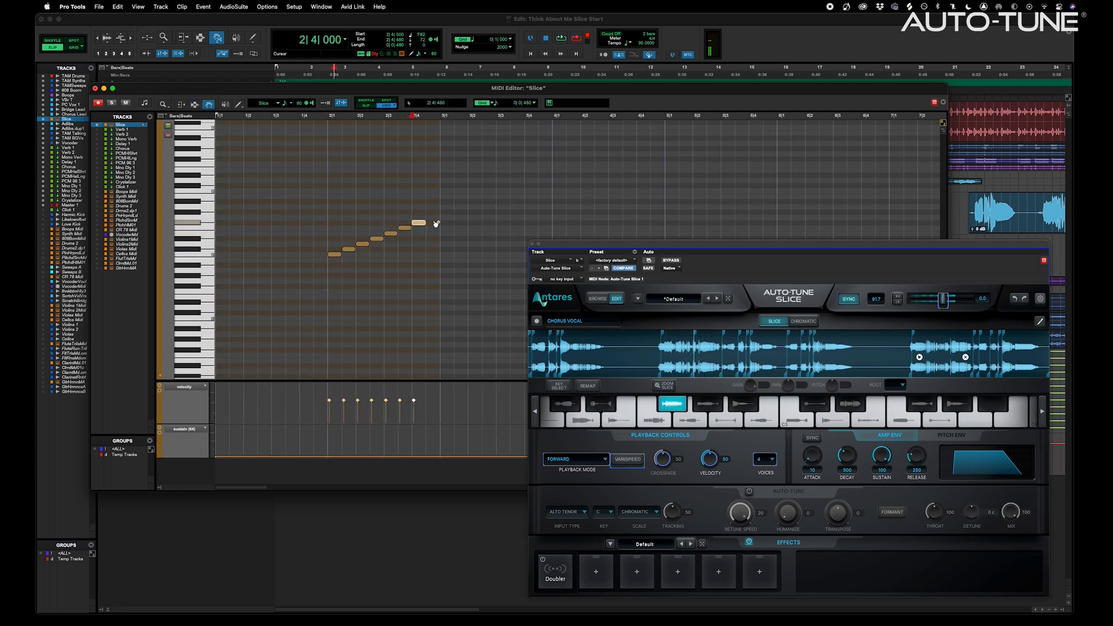
{"action": "left_click_drag", "start_coordinate": [313, 194], "coordinate": [450, 214]}
{"action": "left_click", "coordinate": [440, 243]}
{"action": "left_click_drag", "start_coordinate": [494, 165], "coordinate": [572, 207]}
{"action": "left_click_drag", "start_coordinate": [491, 197], "coordinate": [561, 170], "text": "alt"}
Audition the phrase from bar 2 and trim off the clip's start and end
{"action": "left_click", "coordinate": [310, 208]}
{"action": "key", "text": "space"}
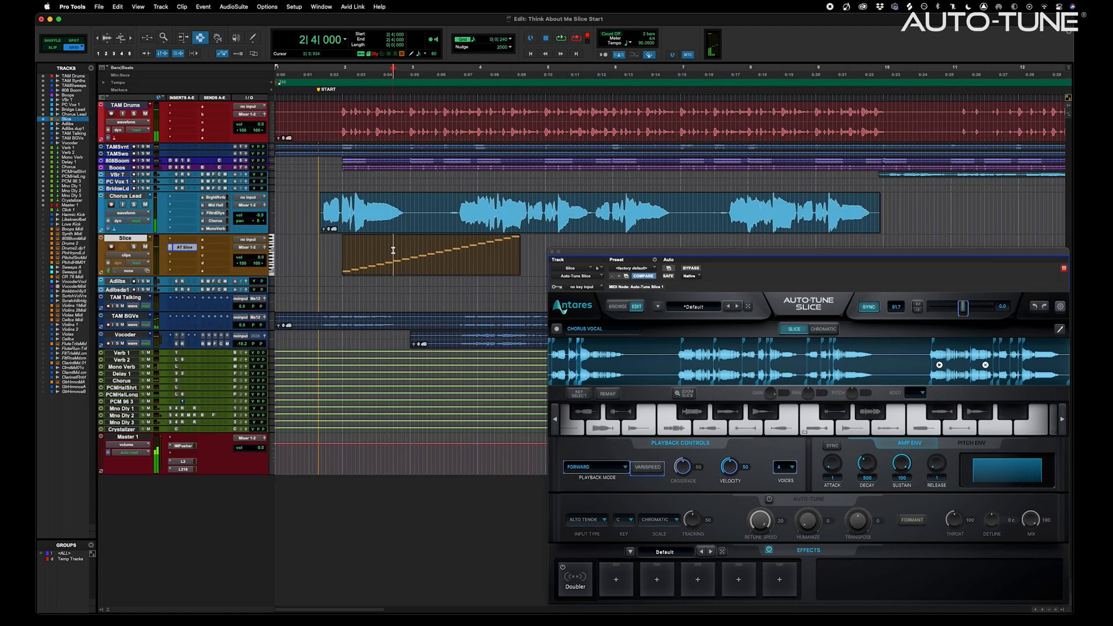
{"action": "key", "text": "space"}
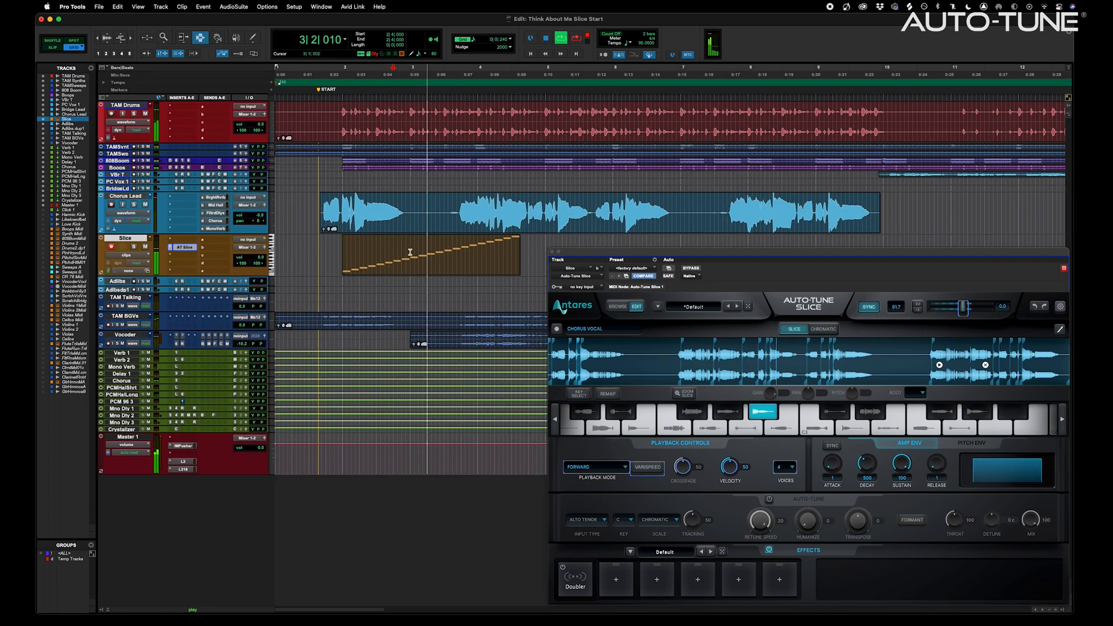
{"action": "left_click_drag", "start_coordinate": [410, 249], "coordinate": [318, 255]}
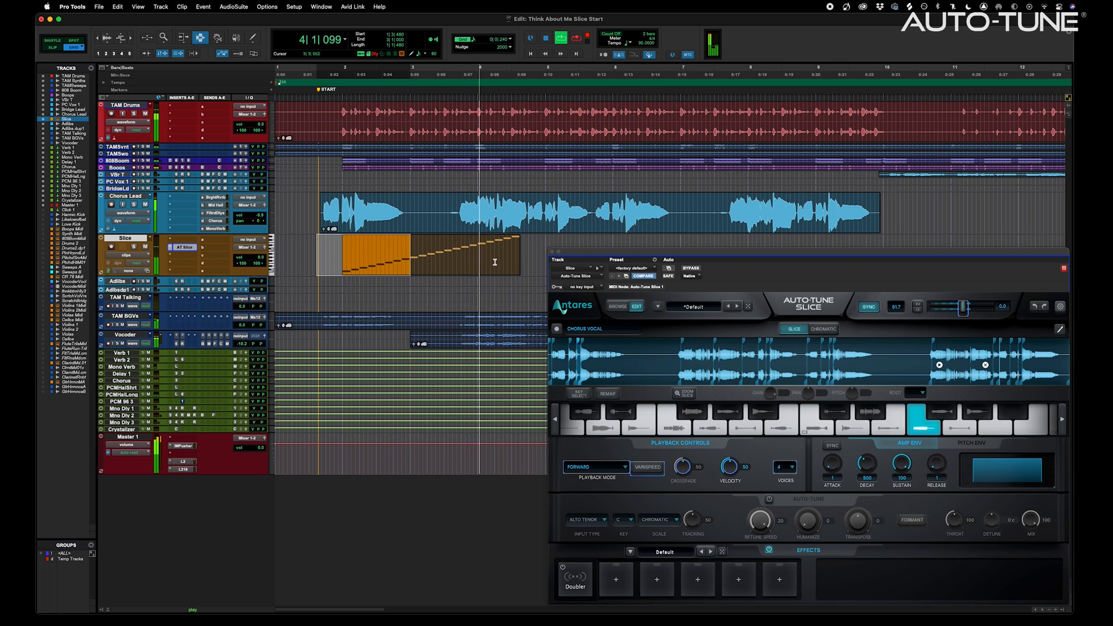
{"action": "key", "text": "Delete"}
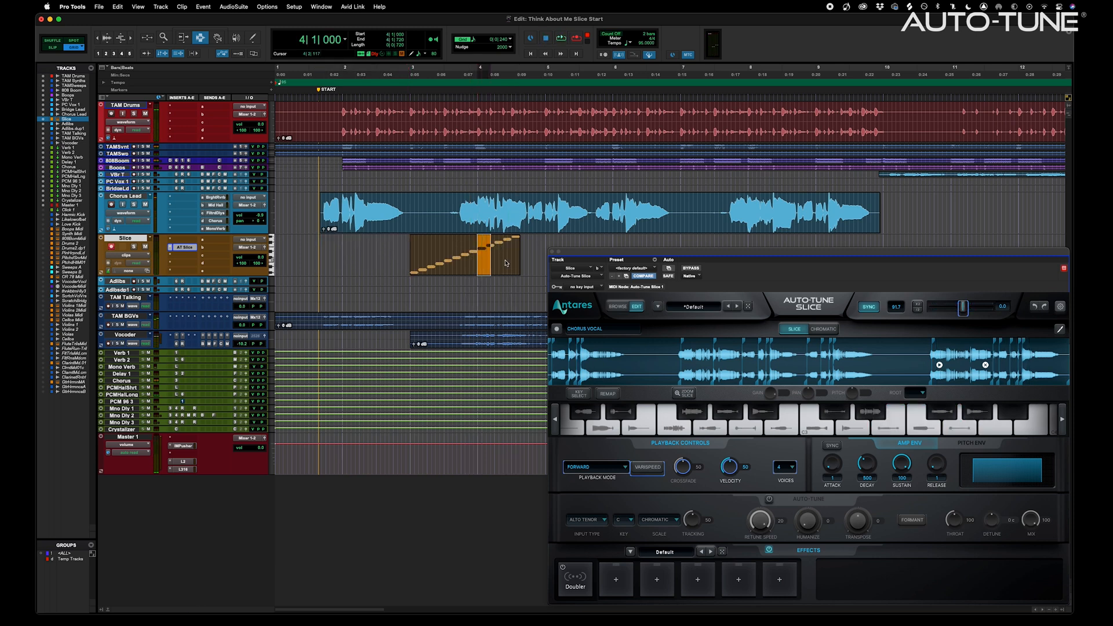
{"action": "left_click_drag", "start_coordinate": [506, 263], "coordinate": [531, 261]}
{"action": "key", "text": "Delete"}
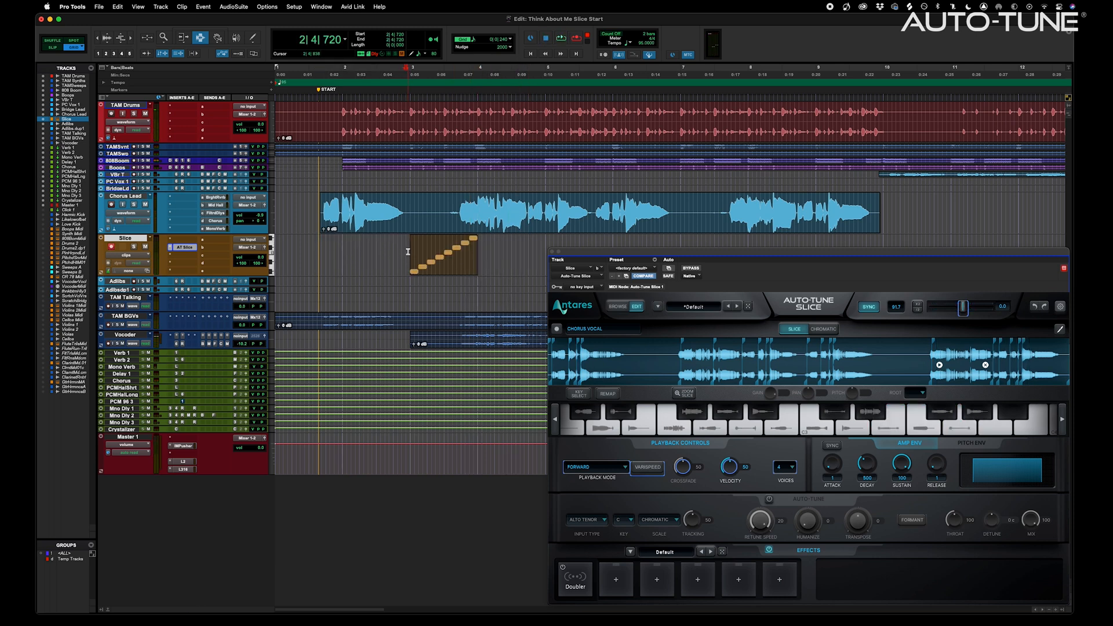
Duplicate the trimmed Slice clip at bar 7 and loop playback over the phrase
{"action": "key", "text": "space"}
{"action": "key", "text": "F8"}
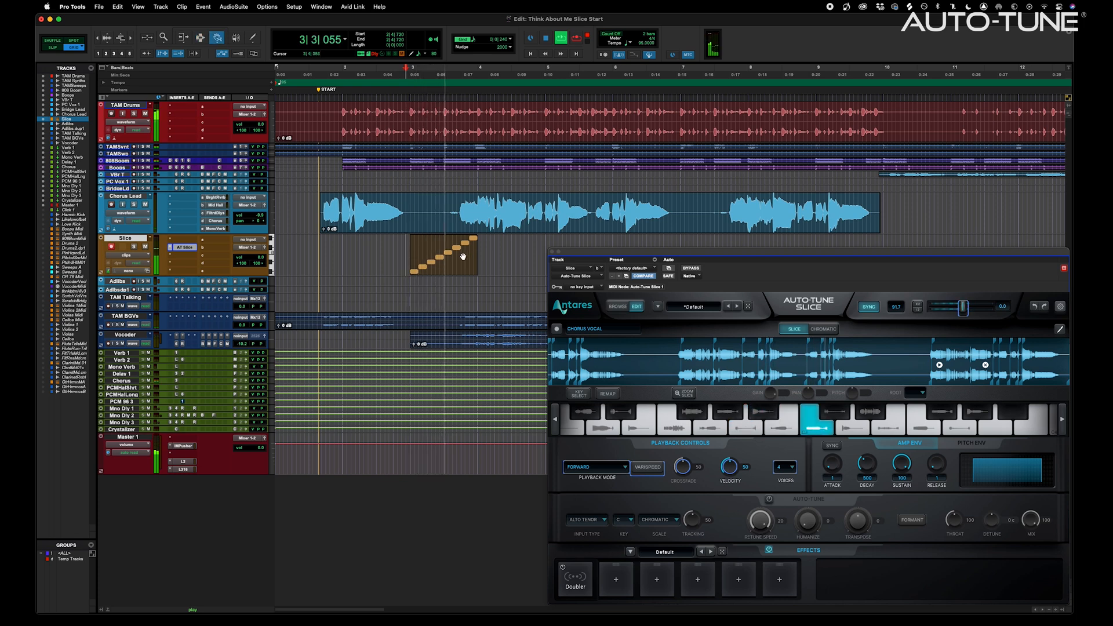
{"action": "key", "text": "space"}
{"action": "left_click", "coordinate": [464, 256]}
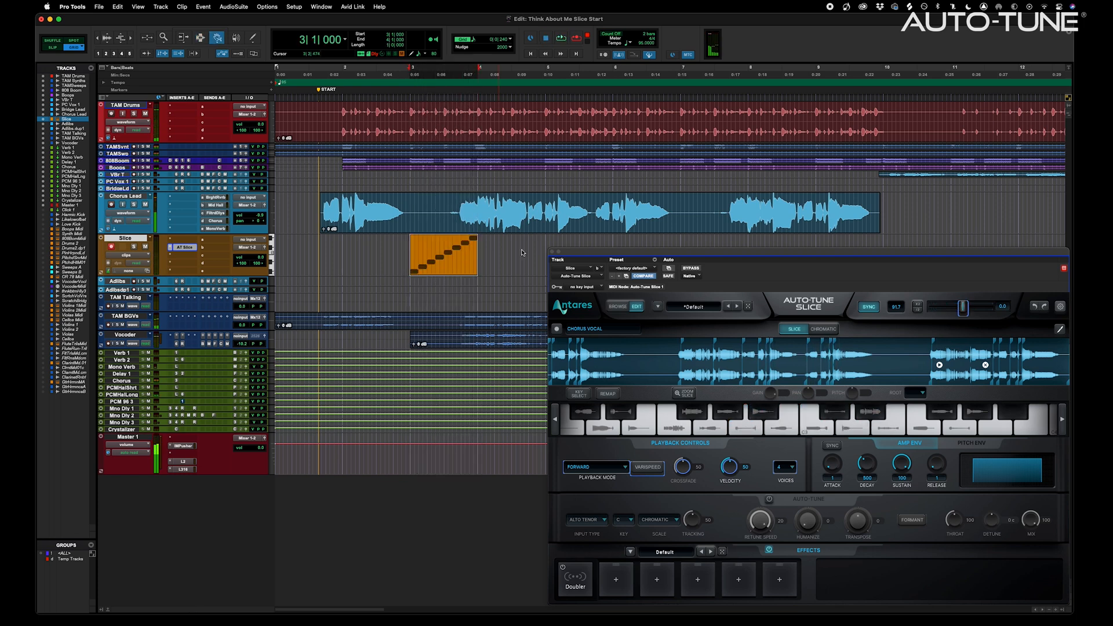
{"action": "left_click_drag", "start_coordinate": [707, 244], "coordinate": [706, 245]}
{"action": "key", "text": "F7"}
{"action": "left_click_drag", "start_coordinate": [411, 246], "coordinate": [468, 251]}
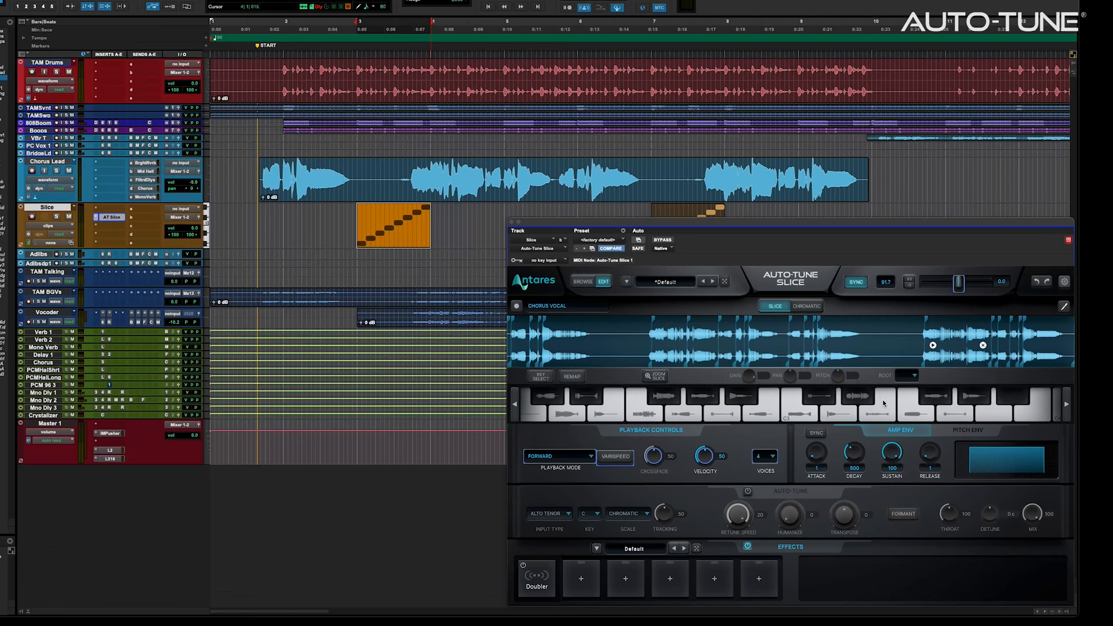
{"action": "key", "text": "space"}
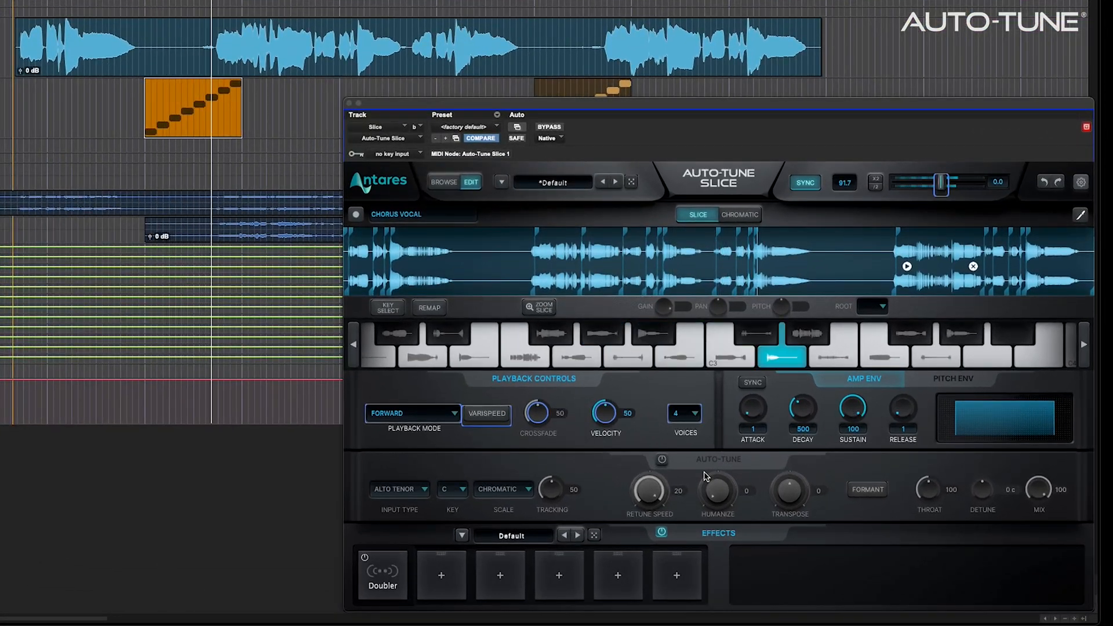
Power on Slice's Auto-Tune with Formant, keep Transpose at 0 and set Throat to 167
{"action": "left_click", "coordinate": [661, 460]}
{"action": "left_click_drag", "start_coordinate": [798, 495], "coordinate": [794, 566]}
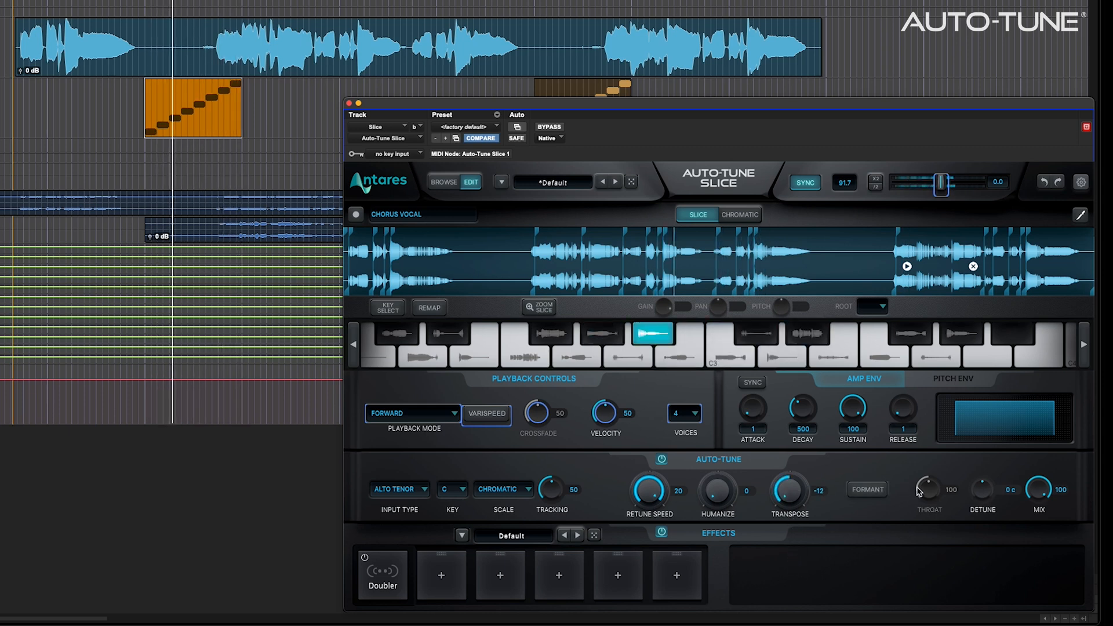
{"action": "left_click", "coordinate": [876, 487]}
{"action": "left_click_drag", "start_coordinate": [938, 474], "coordinate": [944, 426]}
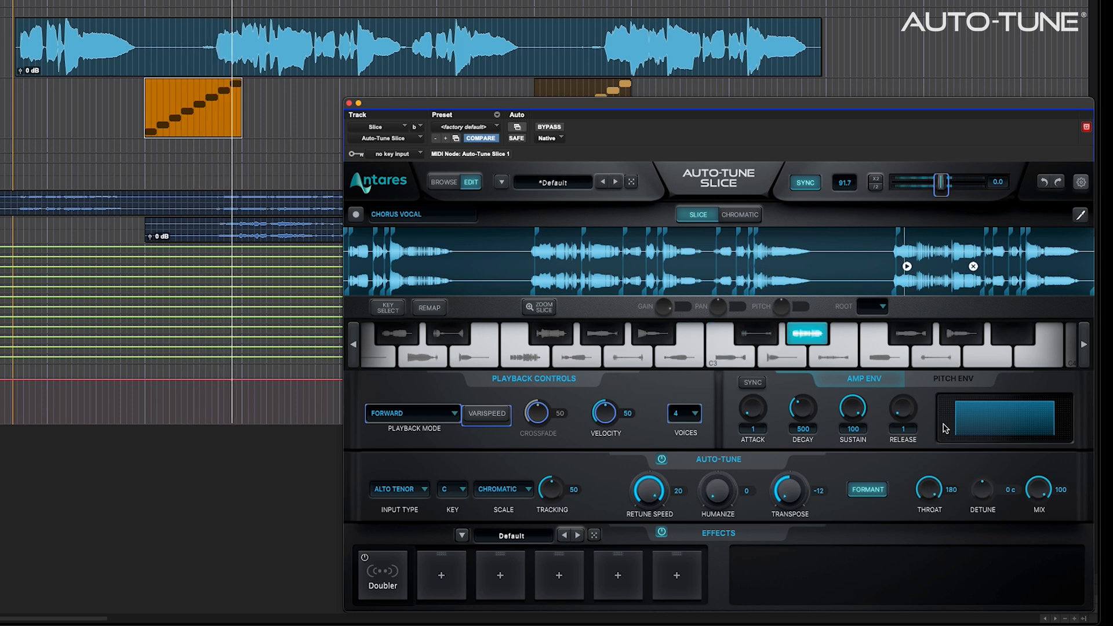
{"action": "double_click", "coordinate": [791, 493]}
{"action": "left_click_drag", "start_coordinate": [928, 489], "coordinate": [926, 498]}
Load the Doubled Pong effects preset and play the vocal clip from its start
{"action": "left_click", "coordinate": [17, 36]}
{"action": "left_click", "coordinate": [532, 536]}
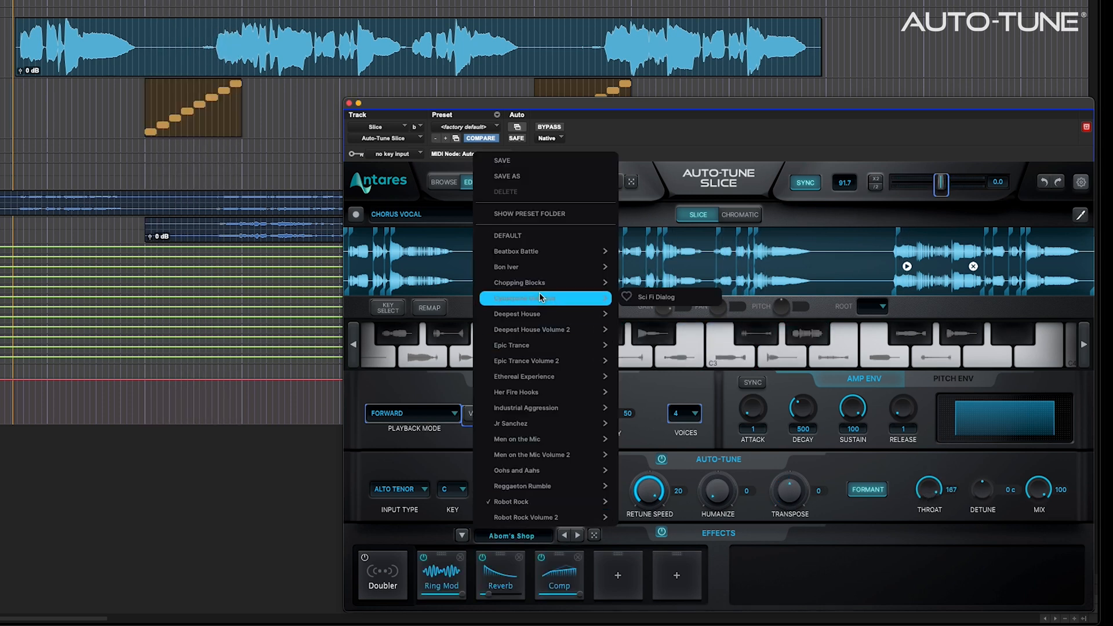
{"action": "mouse_move", "coordinate": [578, 284]}
{"action": "left_click", "coordinate": [657, 251]}
{"action": "key", "text": "space"}
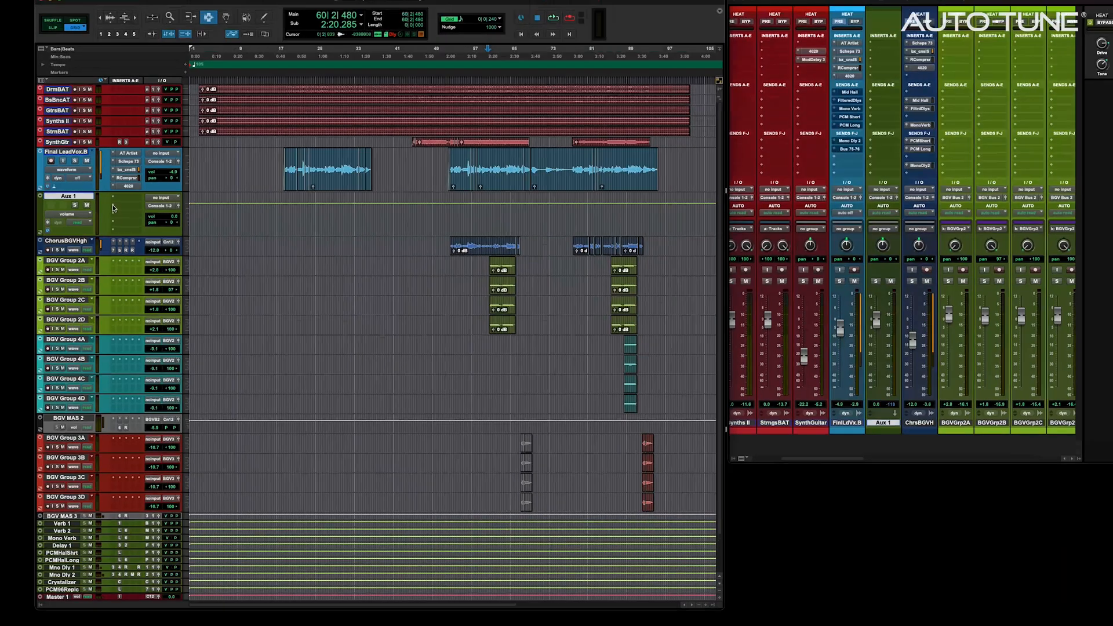
Insert the Antares AVOX Mutator plug-in on Aux 1
{"action": "left_click", "coordinate": [113, 216]}
{"action": "mouse_move", "coordinate": [170, 224]}
{"action": "mouse_move", "coordinate": [232, 344]}
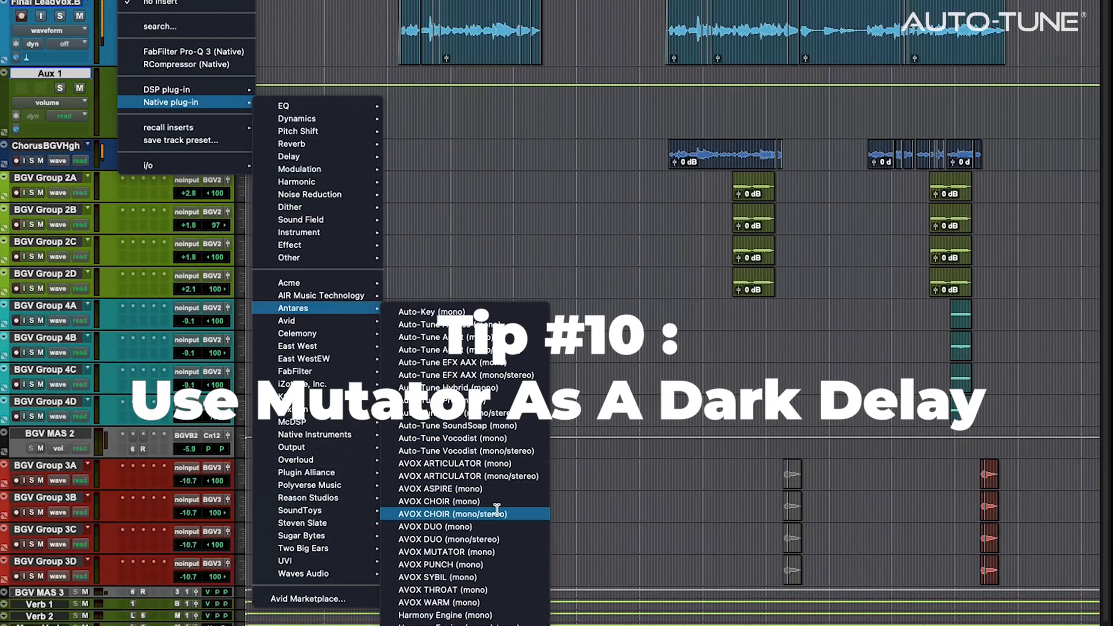
{"action": "left_click", "coordinate": [502, 548]}
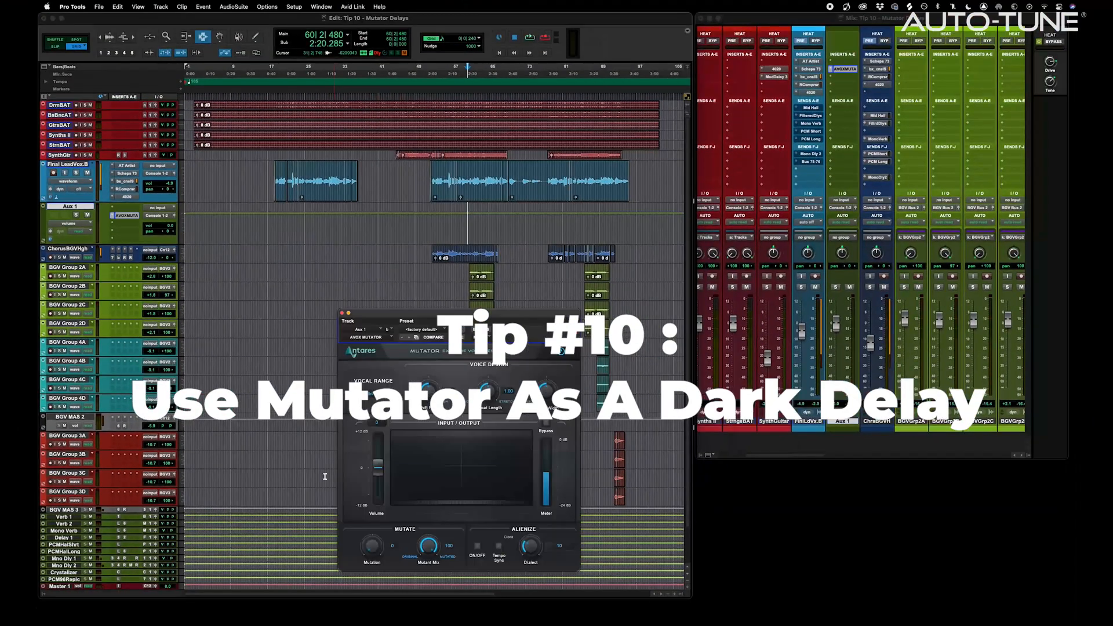
Rename the aux track to 'Mutator Dly 1'
{"action": "double_click", "coordinate": [69, 207]}
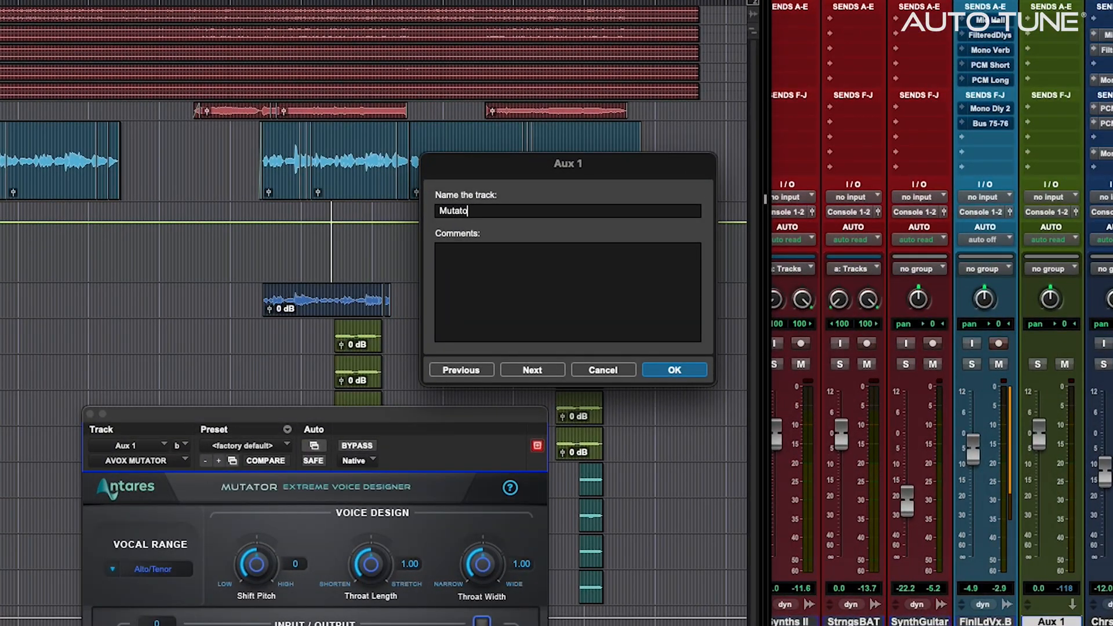
{"action": "type", "text": "Mutator Dly 1"}
{"action": "key", "text": "Return"}
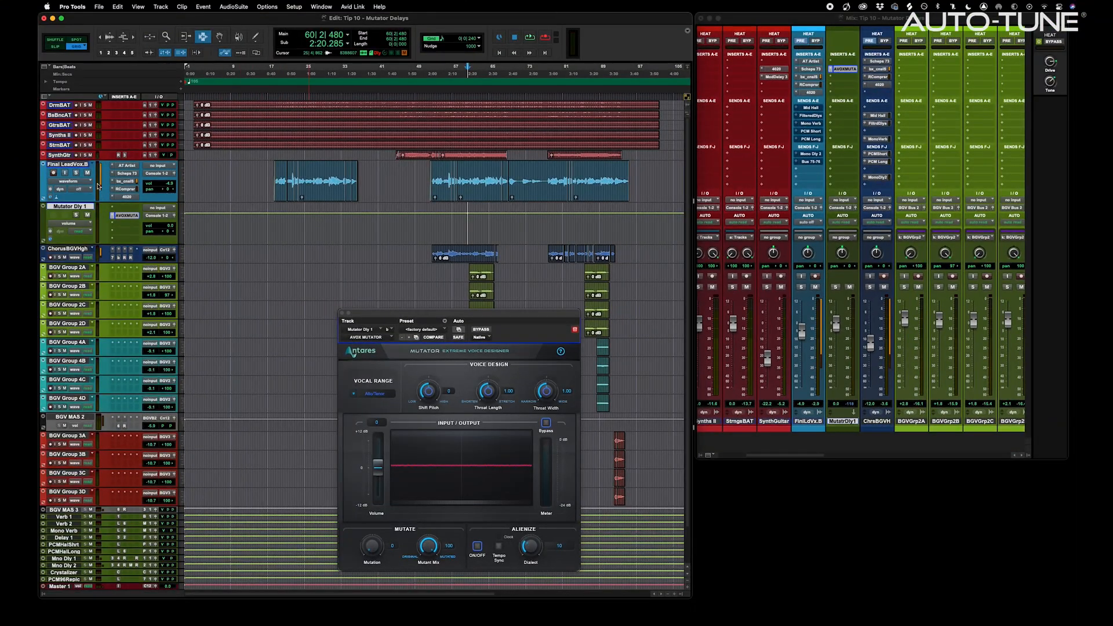
Send the lead vocal to Bus 63 and set Bus 63 as Mutator Dly 1's input
{"action": "left_click", "coordinate": [809, 185]}
{"action": "mouse_move", "coordinate": [823, 223]}
{"action": "scroll", "coordinate": [913, 573], "scroll_direction": "down", "scroll_amount": 15}
{"action": "left_click", "coordinate": [910, 572]}
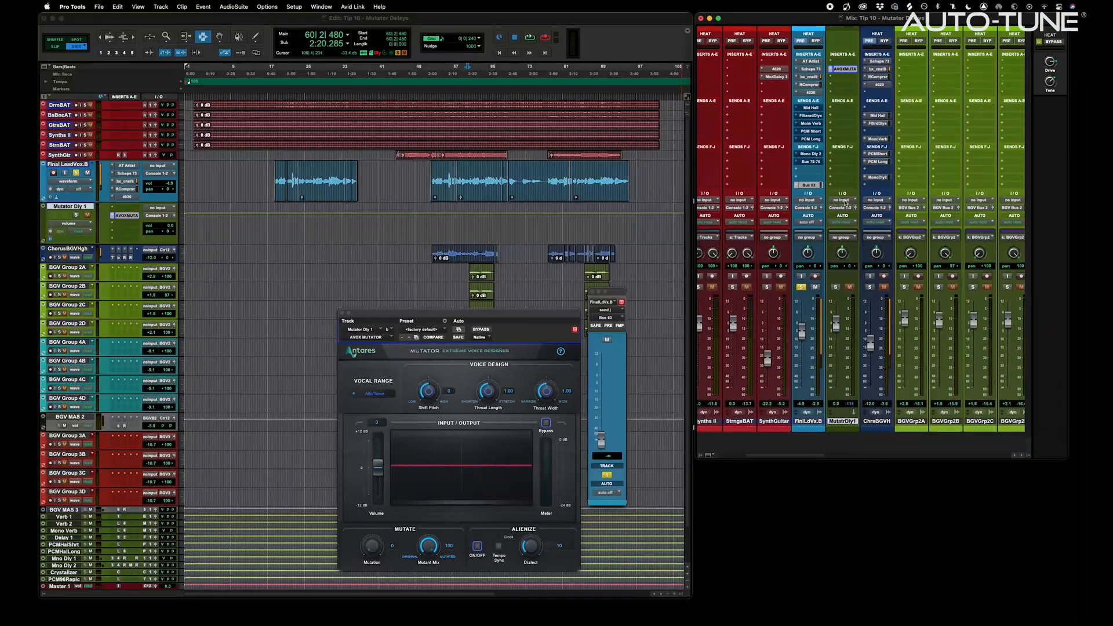
{"action": "left_click", "coordinate": [841, 200]}
{"action": "left_click", "coordinate": [869, 583]}
Rename Bus 63 to 'Mutator Send', start playback and bring up the send level window
{"action": "right_click", "coordinate": [810, 186]}
{"action": "left_click", "coordinate": [838, 218]}
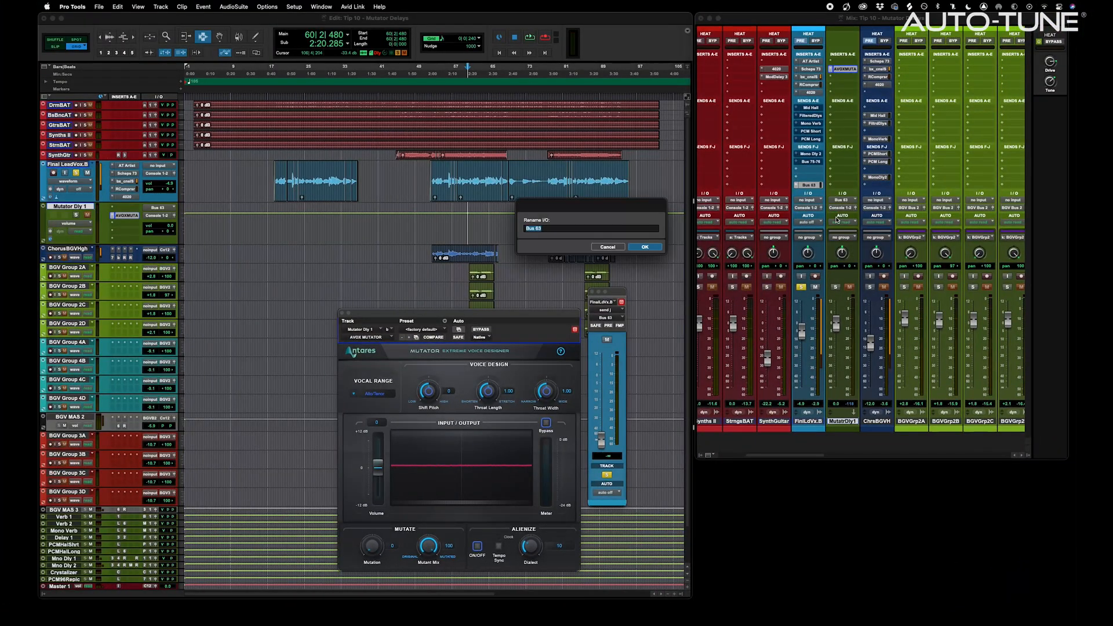
{"action": "type", "text": "Mutator Send"}
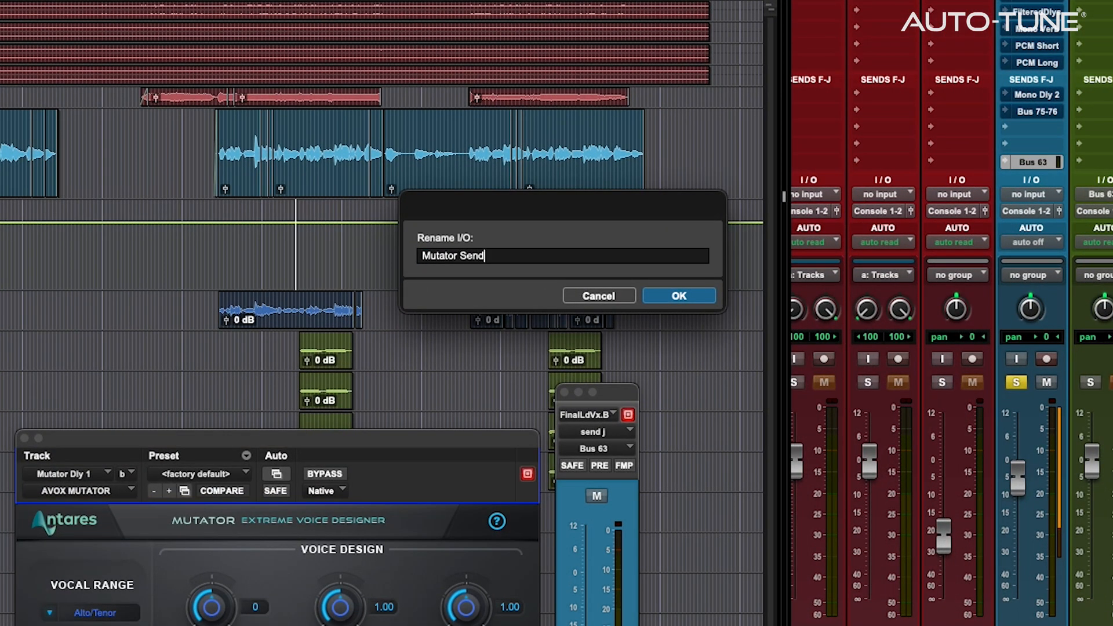
{"action": "key", "text": "Return"}
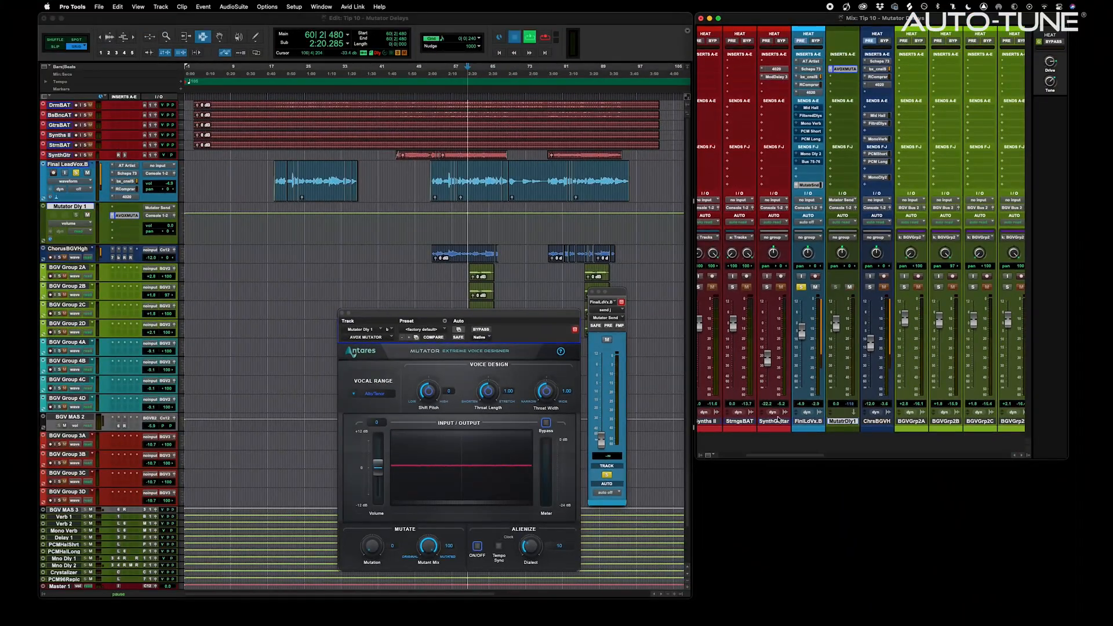
{"action": "key", "text": "space"}
{"action": "left_click", "coordinate": [812, 185]}
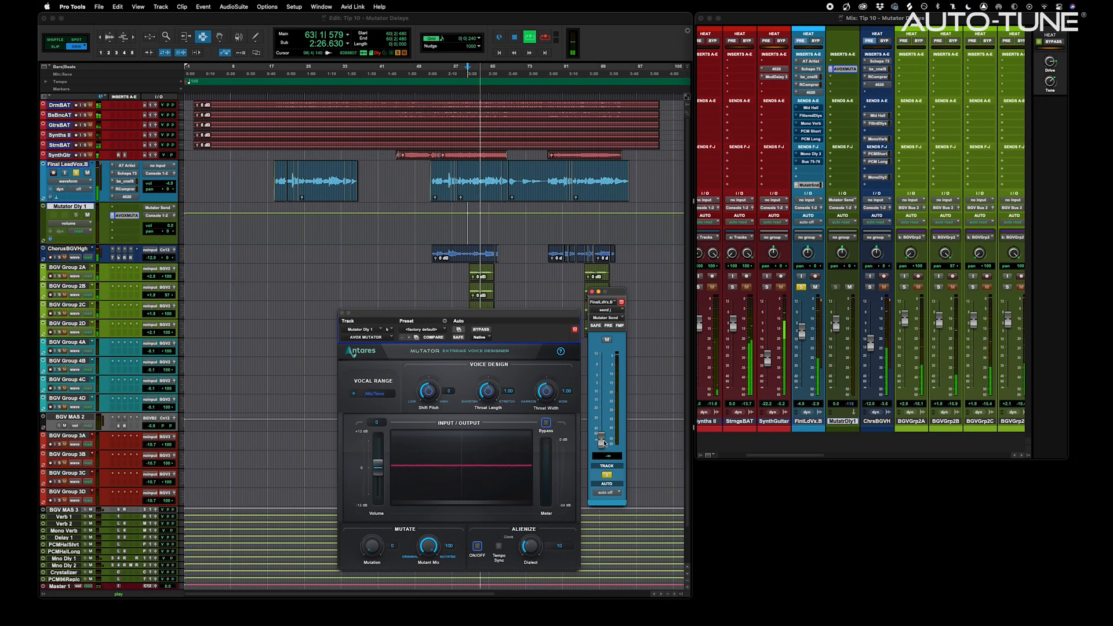
Raise the send to about +0.7 and set Shift Pitch -12, Throat Length 0.73, Throat Width 0.72
{"action": "left_click_drag", "start_coordinate": [603, 408], "coordinate": [601, 376]}
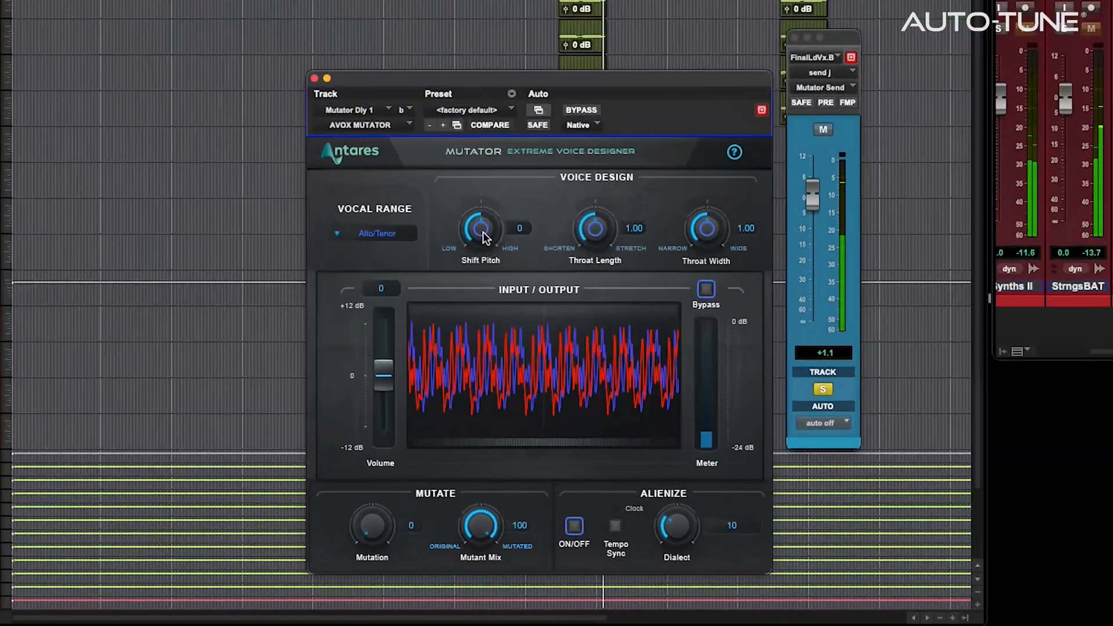
{"action": "left_click_drag", "start_coordinate": [429, 395], "coordinate": [427, 408]}
{"action": "left_click_drag", "start_coordinate": [476, 259], "coordinate": [474, 269]}
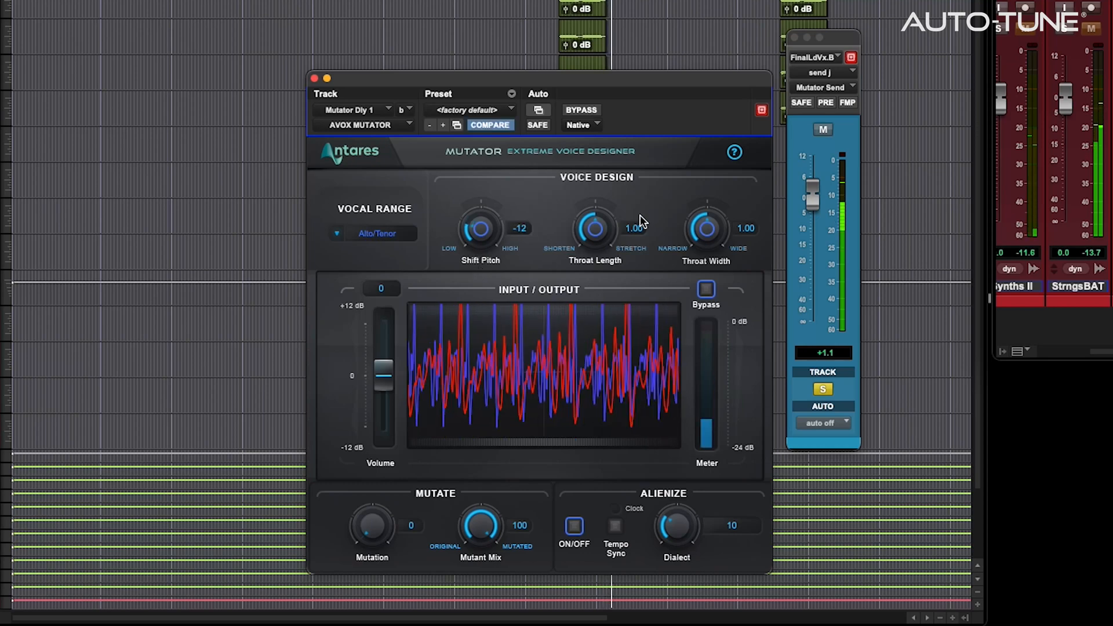
{"action": "left_click_drag", "start_coordinate": [598, 237], "coordinate": [586, 266]}
{"action": "left_click_drag", "start_coordinate": [707, 231], "coordinate": [705, 268]}
{"action": "left_click_drag", "start_coordinate": [373, 526], "coordinate": [398, 557]}
Enable Alienize synced to tempo at 1/8, then audition and trim the vocal send to -9.9
{"action": "left_click", "coordinate": [574, 526]}
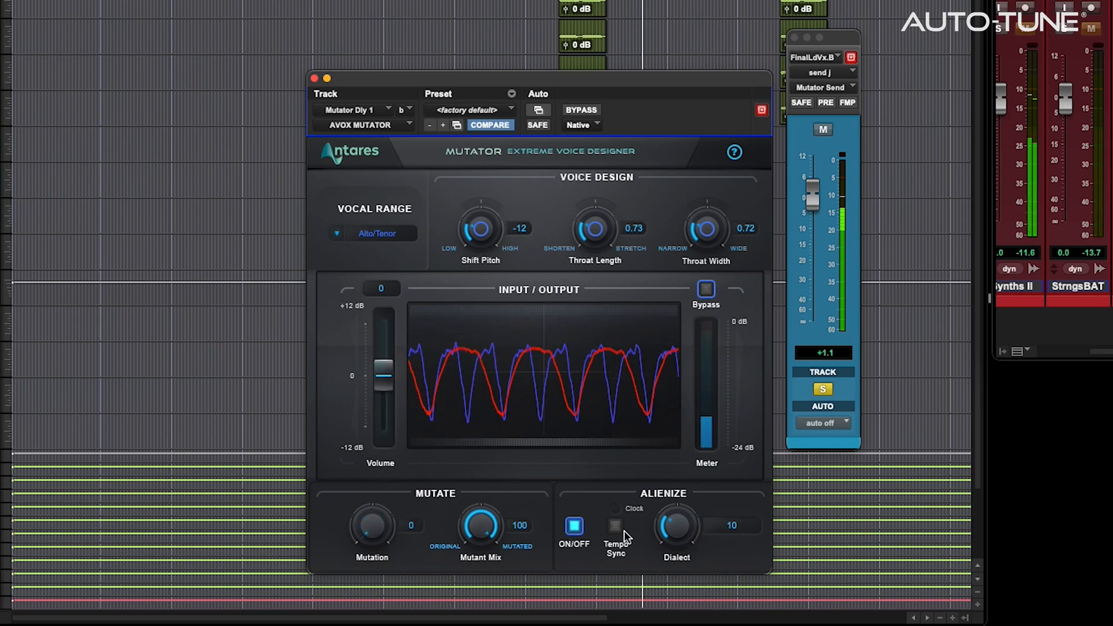
{"action": "left_click", "coordinate": [615, 527]}
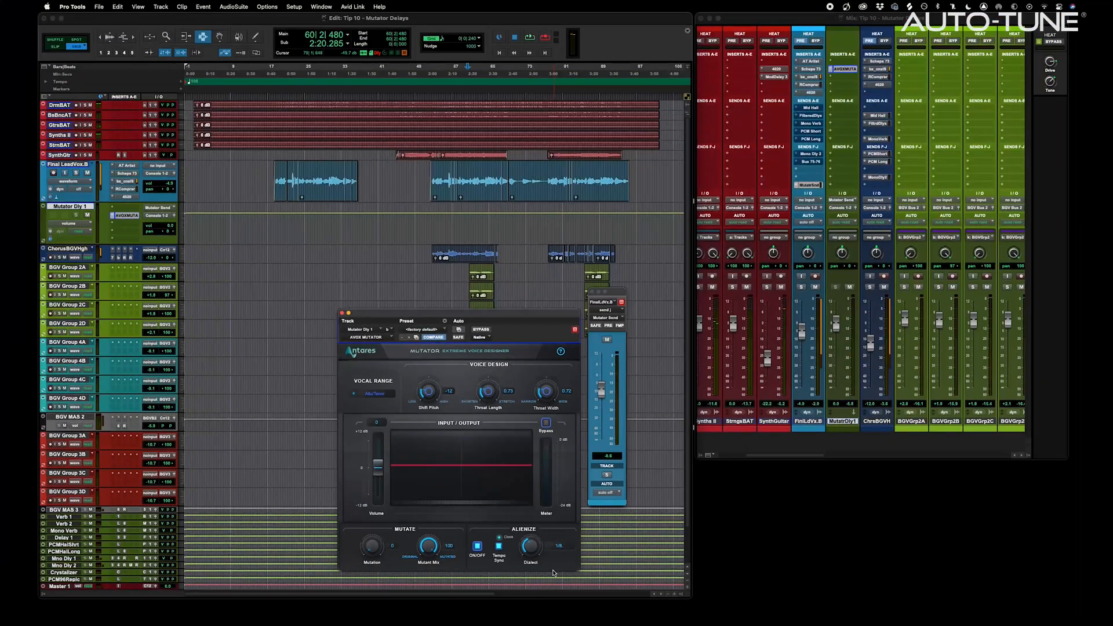
{"action": "key", "text": "space"}
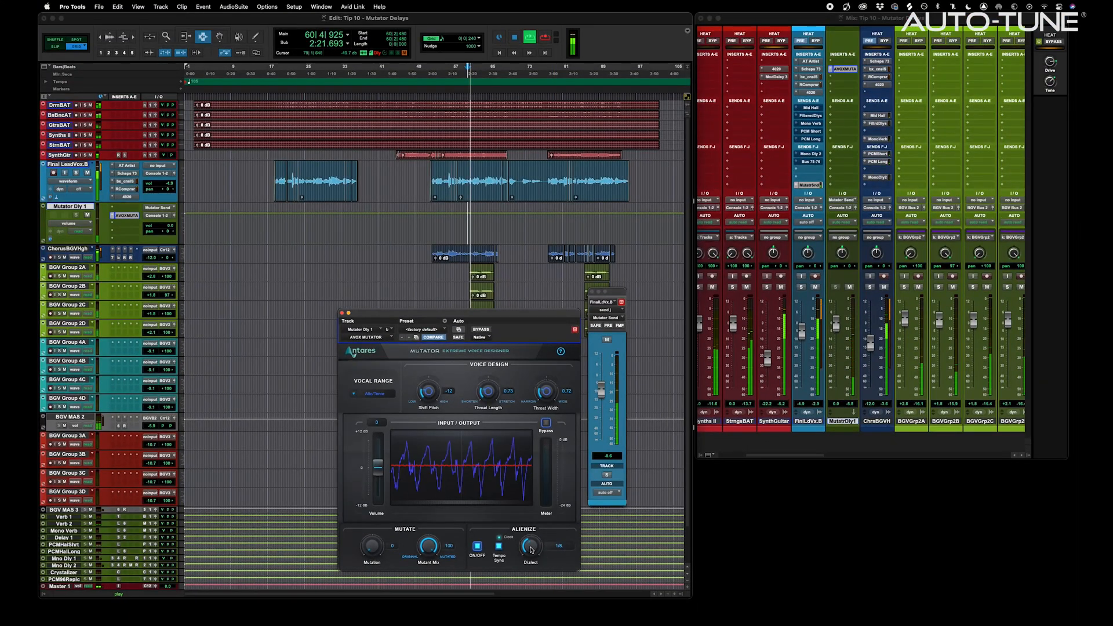
{"action": "left_click_drag", "start_coordinate": [601, 391], "coordinate": [601, 397]}
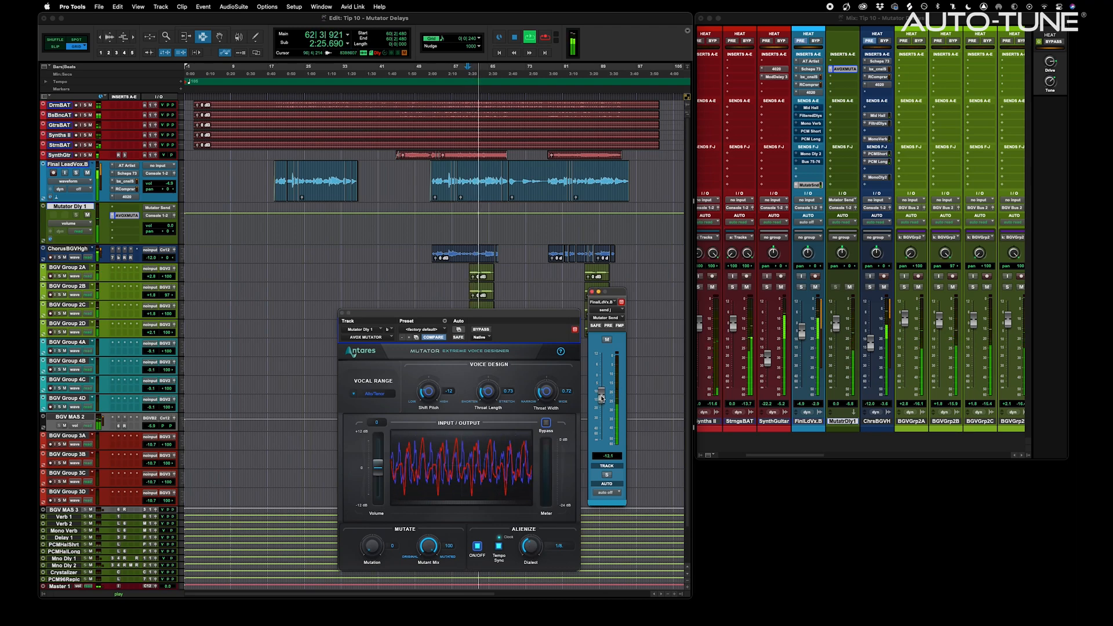
{"action": "left_click_drag", "start_coordinate": [601, 398], "coordinate": [603, 393]}
{"action": "key", "text": "space"}
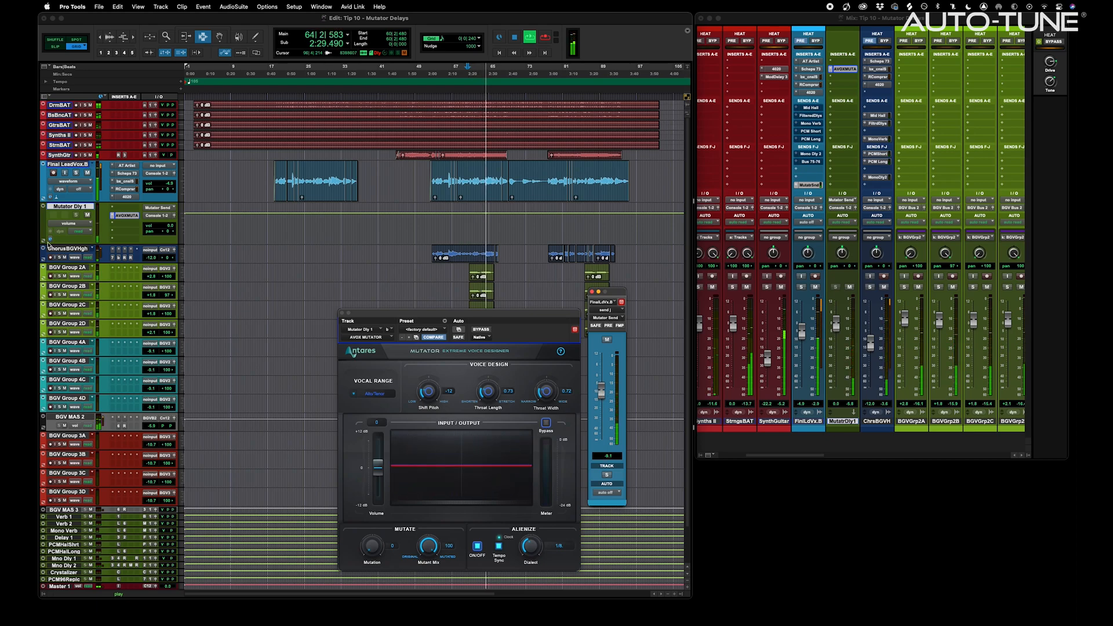
Duplicate the Mutator Dly 1 track
{"action": "right_click", "coordinate": [70, 207]}
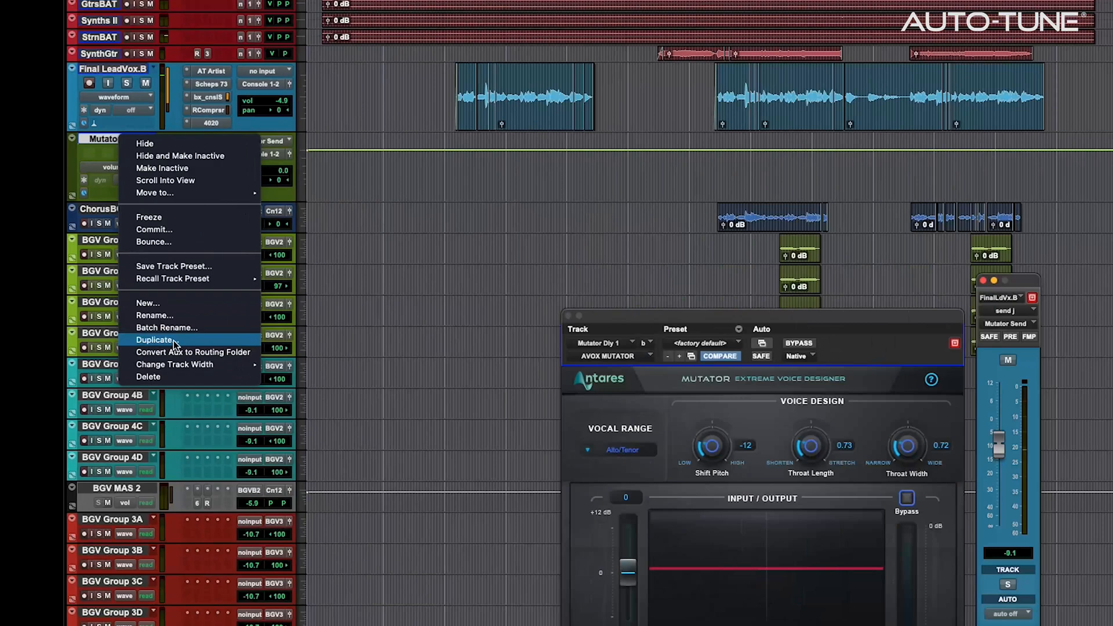
{"action": "left_click", "coordinate": [94, 327]}
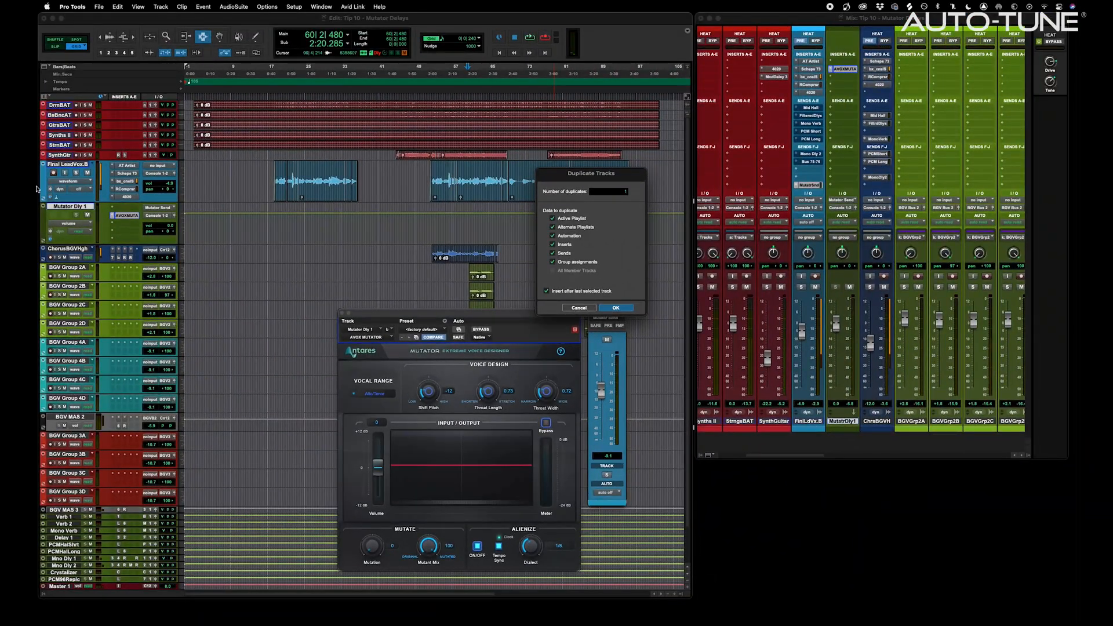
{"action": "key", "text": "Return"}
Rename the duplicate to 'Mutator Dly 2' and pan it hard right
{"action": "double_click", "coordinate": [74, 250]}
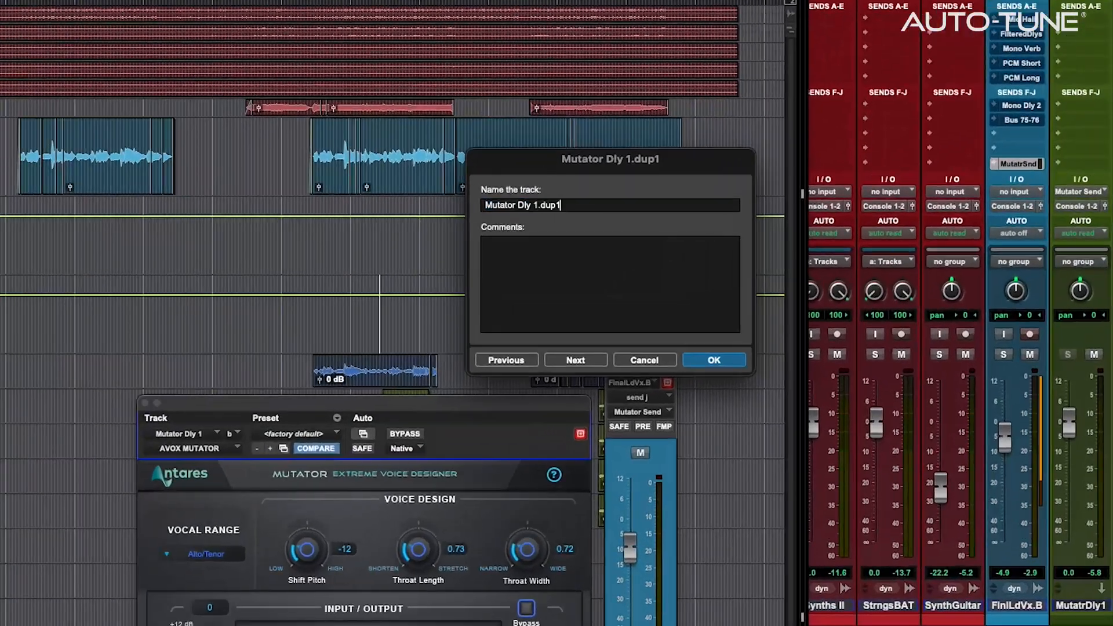
{"action": "key", "text": "BackSpace"}
{"action": "key", "text": "BackSpace"}
{"action": "key", "text": "BackSpace"}
{"action": "key", "text": "BackSpace"}
{"action": "key", "text": "BackSpace"}
{"action": "key", "text": "BackSpace"}
{"action": "type", "text": "2"}
{"action": "key", "text": "Return"}
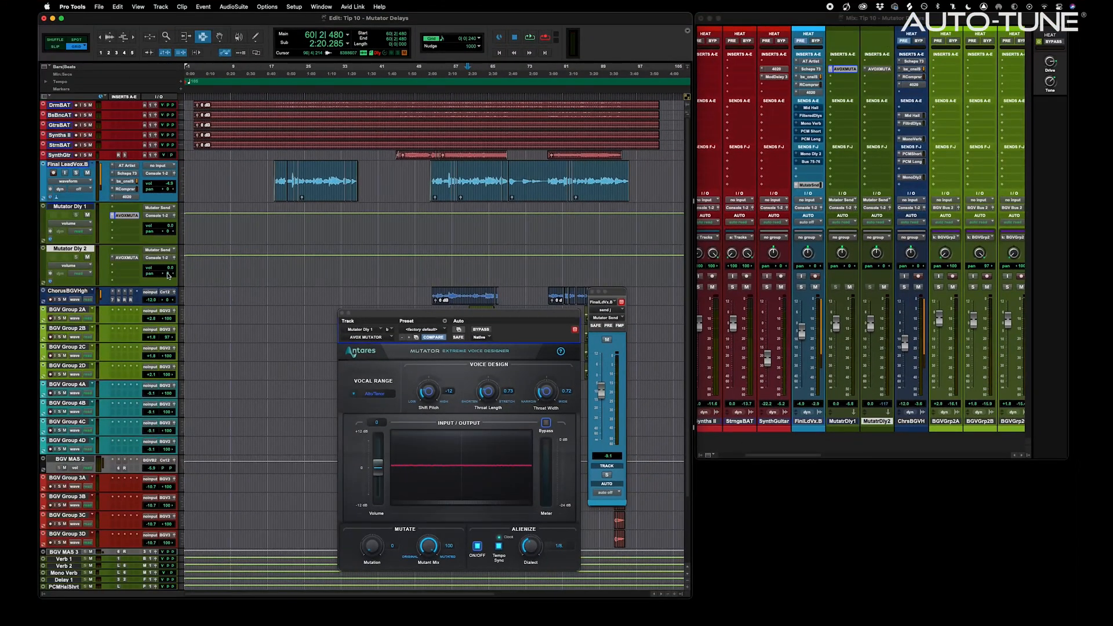
{"action": "left_click_drag", "start_coordinate": [168, 275], "coordinate": [200, 276]}
Pan Mutator Dly 1 fully to one side and audition both delays with the vocal send at -9.4
{"action": "left_click_drag", "start_coordinate": [170, 234], "coordinate": [197, 233]}
{"action": "left_click", "coordinate": [130, 258]}
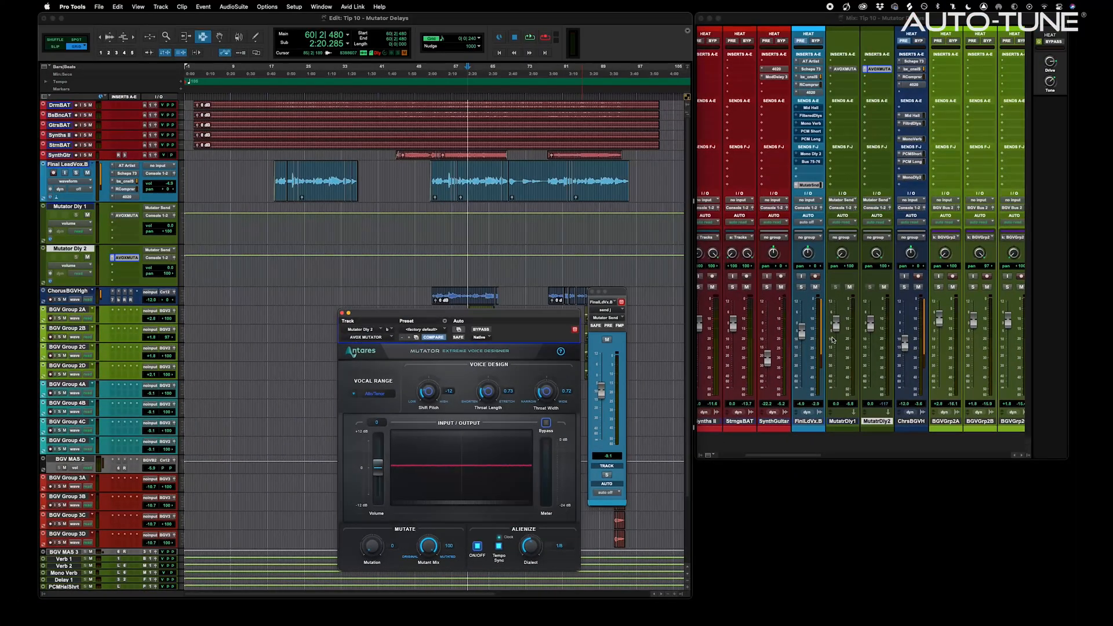
{"action": "key", "text": "space"}
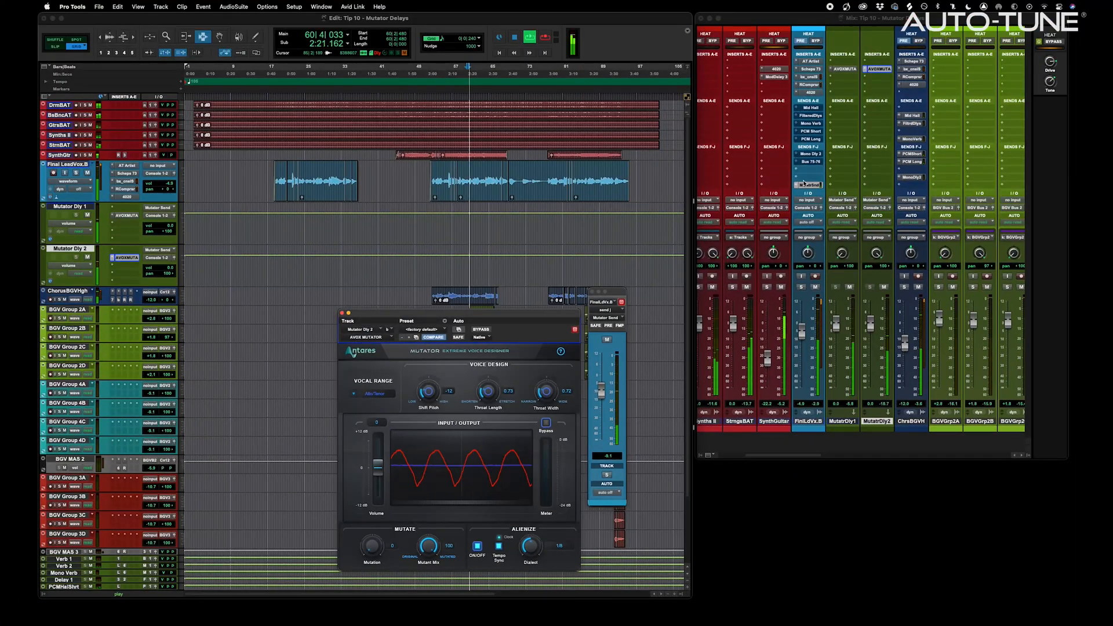
{"action": "left_click_drag", "start_coordinate": [601, 391], "coordinate": [601, 393]}
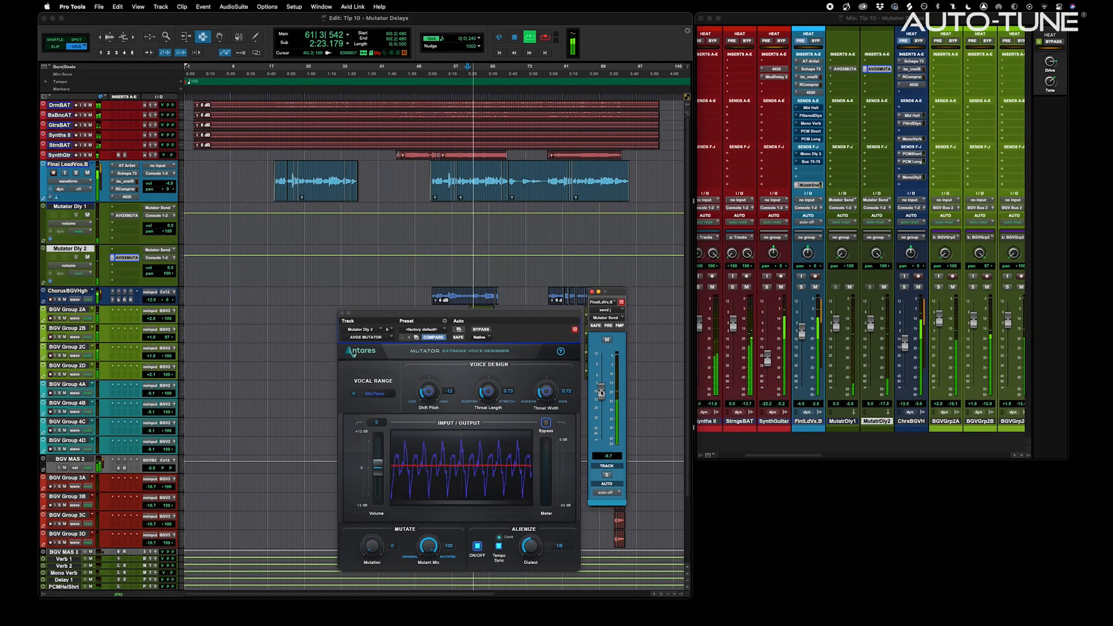
With the lead vocal soloed, lower its send to -10.5 and set Dly 1's Throat Length to 1.00
{"action": "left_click", "coordinate": [76, 173]}
{"action": "left_click_drag", "start_coordinate": [602, 394], "coordinate": [547, 385]}
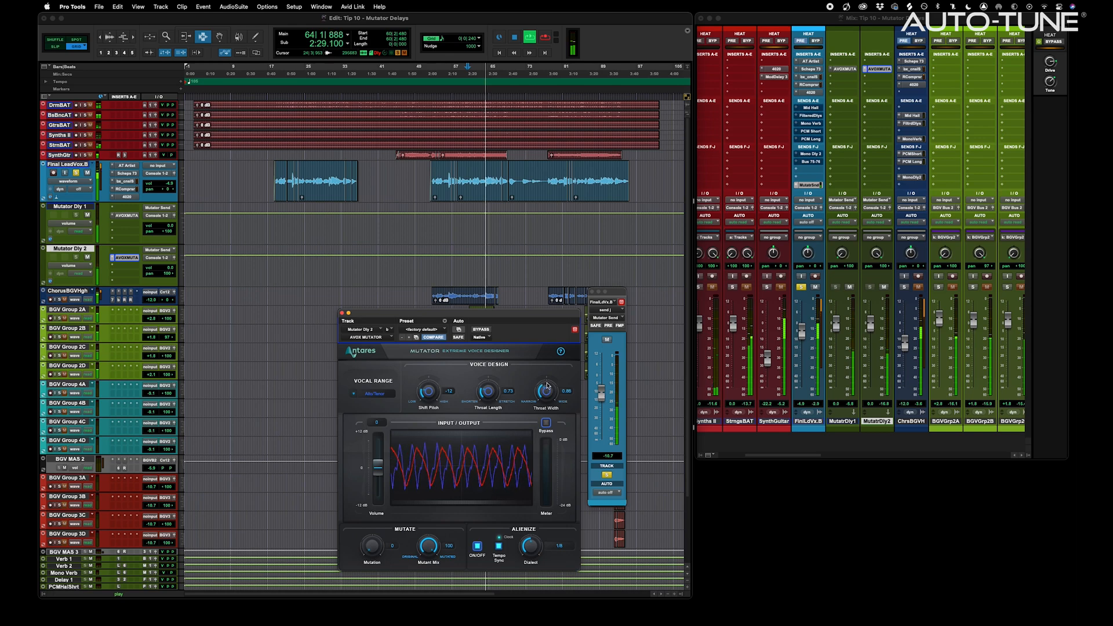
{"action": "left_click", "coordinate": [126, 215]}
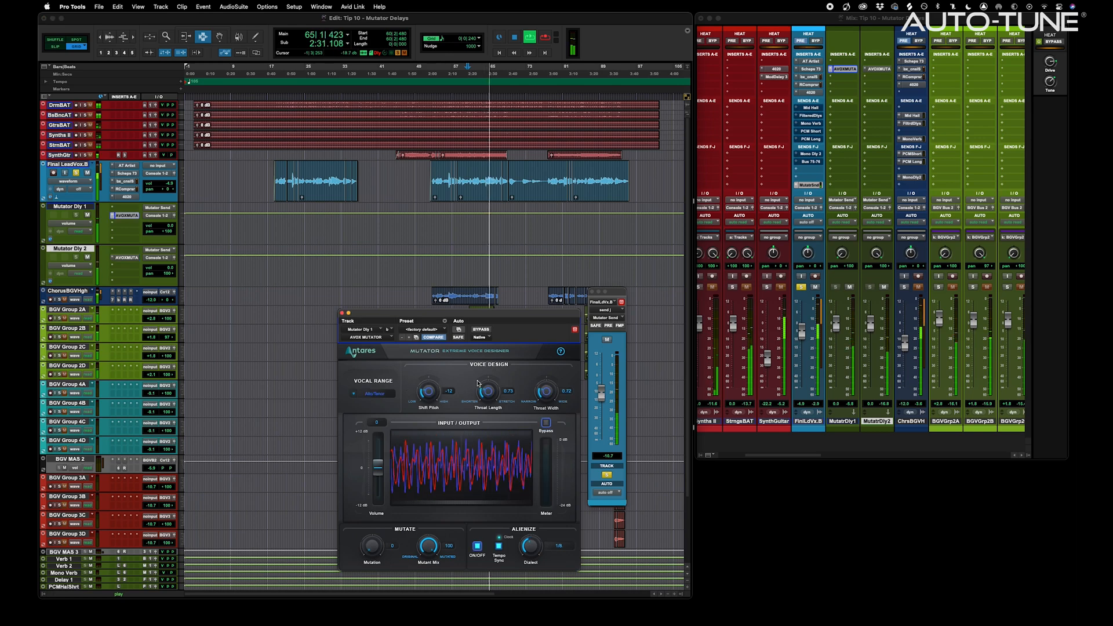
{"action": "left_click_drag", "start_coordinate": [487, 394], "coordinate": [491, 378]}
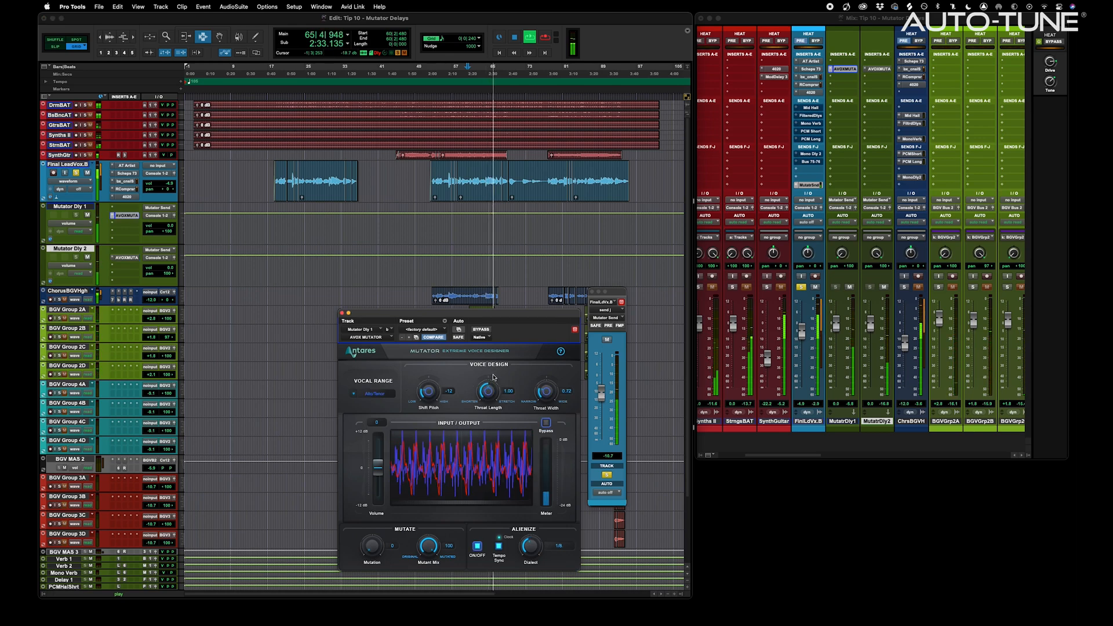
{"action": "left_click", "coordinate": [76, 172]}
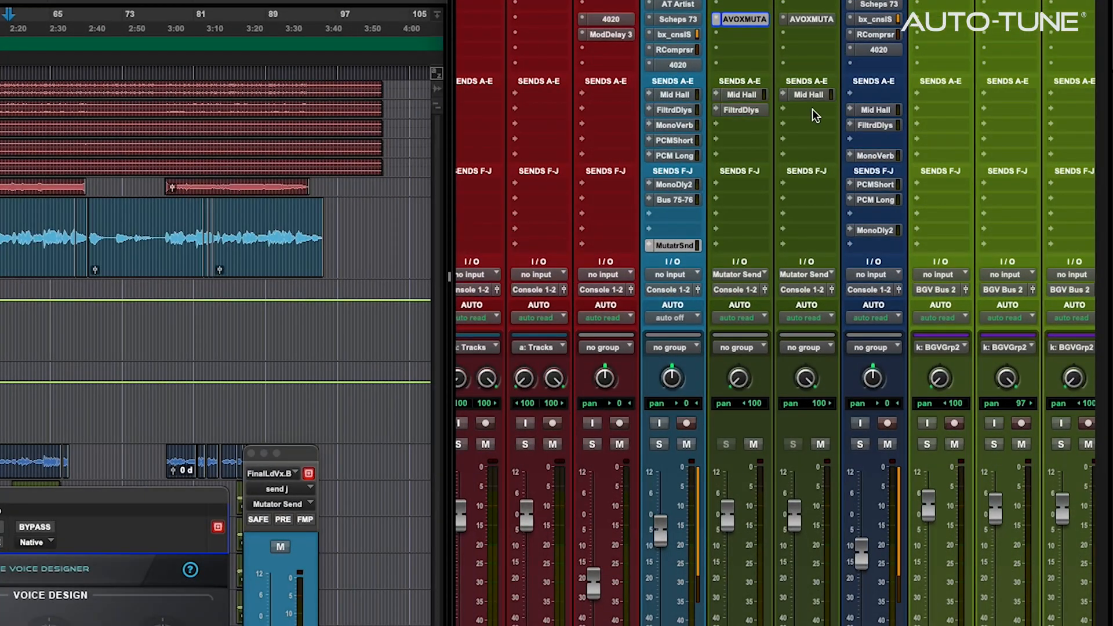
Copy the FiltrdDlys, PCMShort and MonoDly2 sends onto both Mutator tracks and lower the vocal send to -21.0
{"action": "left_click_drag", "start_coordinate": [812, 109], "coordinate": [810, 110]}
{"action": "left_click_drag", "start_coordinate": [686, 141], "coordinate": [725, 141]}
{"action": "left_click_drag", "start_coordinate": [736, 140], "coordinate": [789, 140]}
{"action": "left_click_drag", "start_coordinate": [698, 184], "coordinate": [808, 186]}
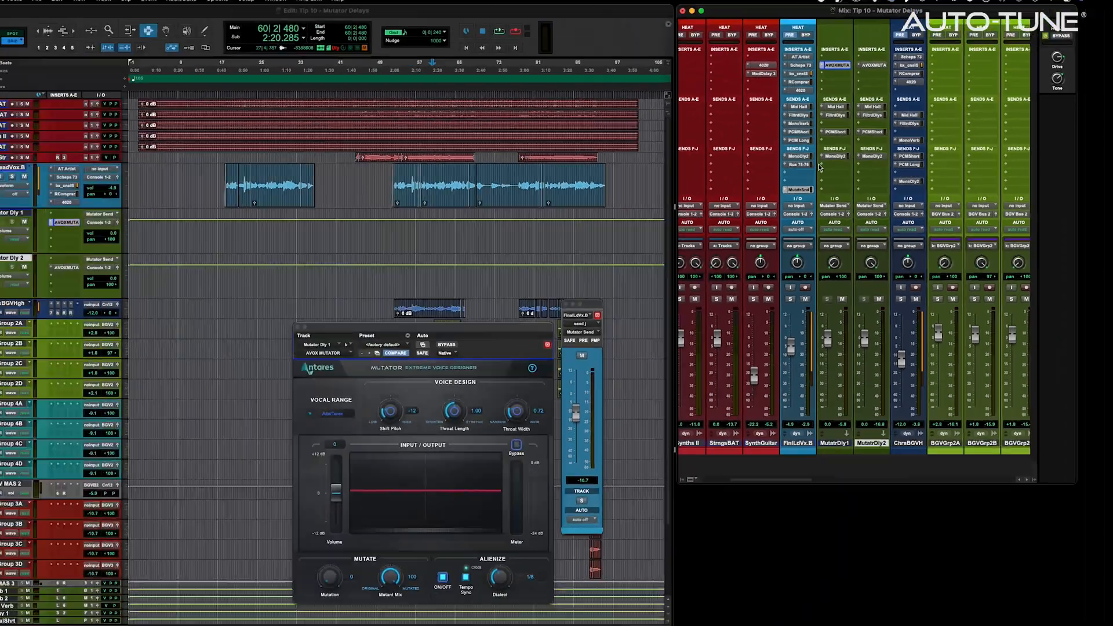
{"action": "key", "text": "space"}
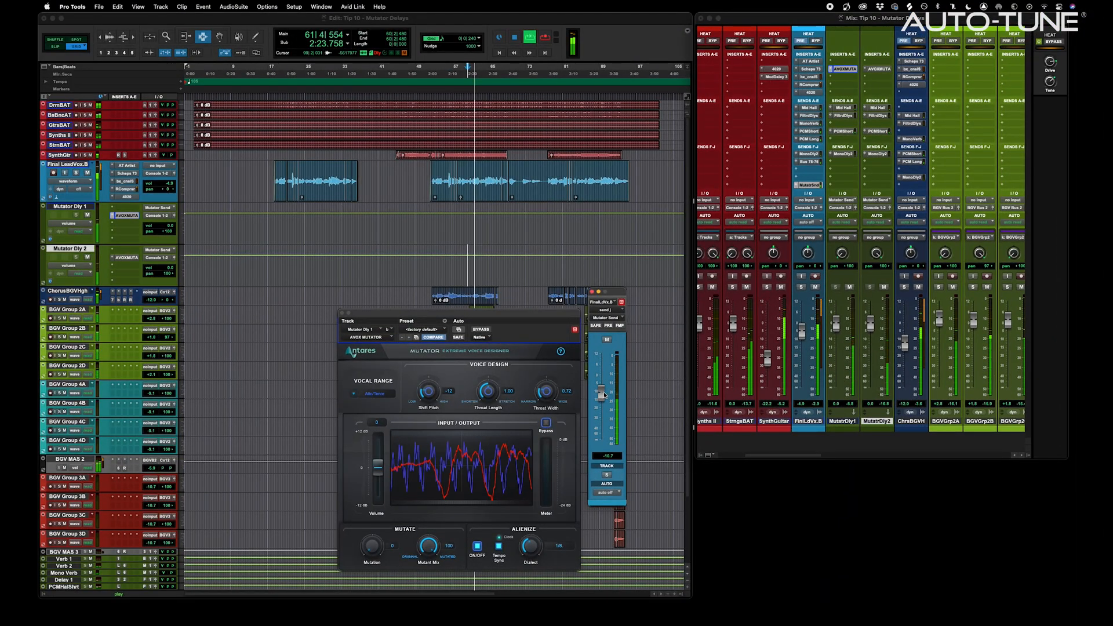
{"action": "left_click_drag", "start_coordinate": [602, 394], "coordinate": [603, 404]}
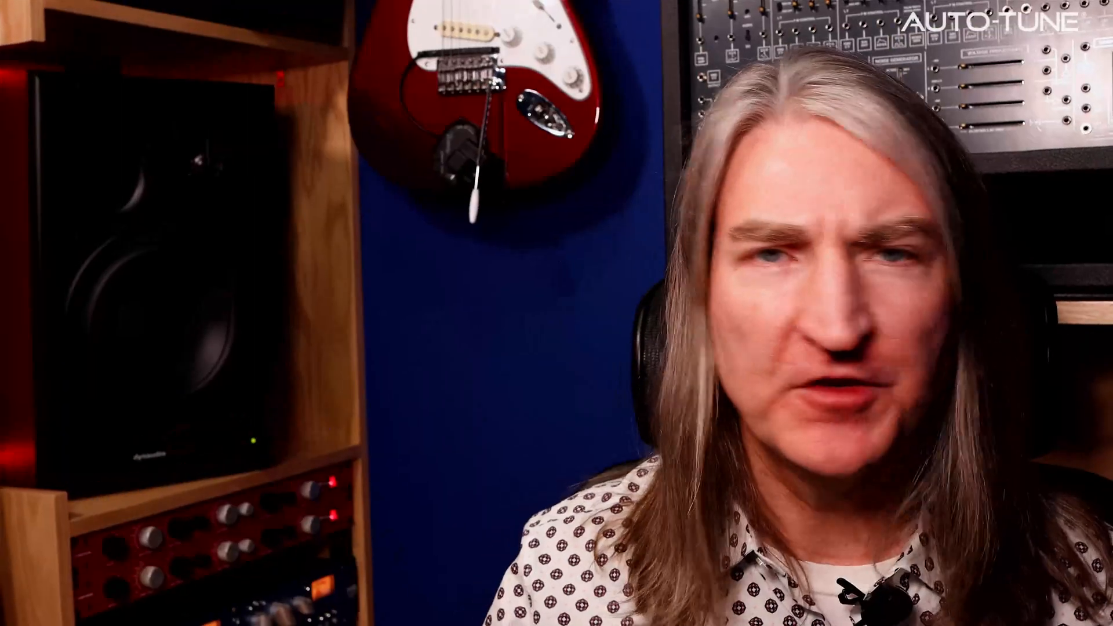